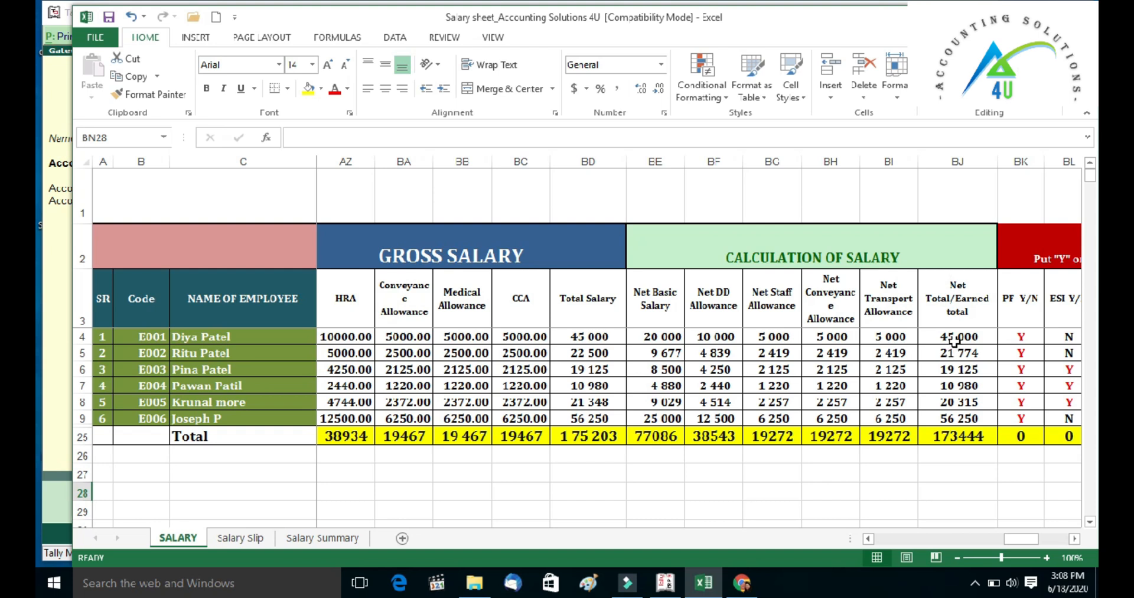
Review the salary workbook's earnings and deduction columns, the Salary Slip sheet and the Salary Summary sheet
{"action": "left_click_drag", "start_coordinate": [1021, 539], "coordinate": [1048, 550]}
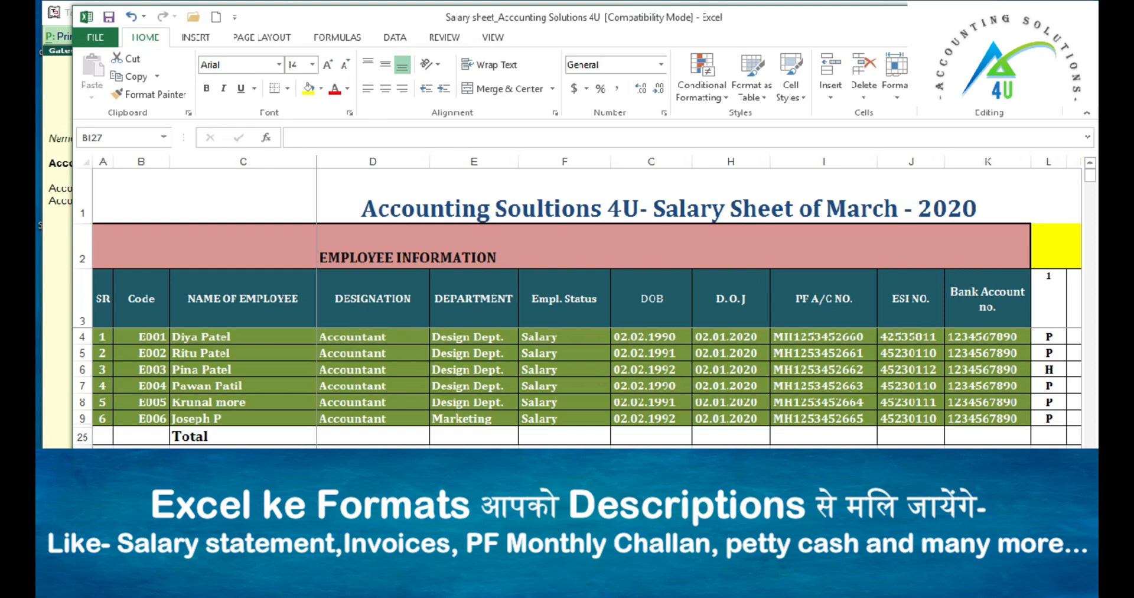
{"action": "left_click_drag", "start_coordinate": [886, 540], "coordinate": [1051, 546]}
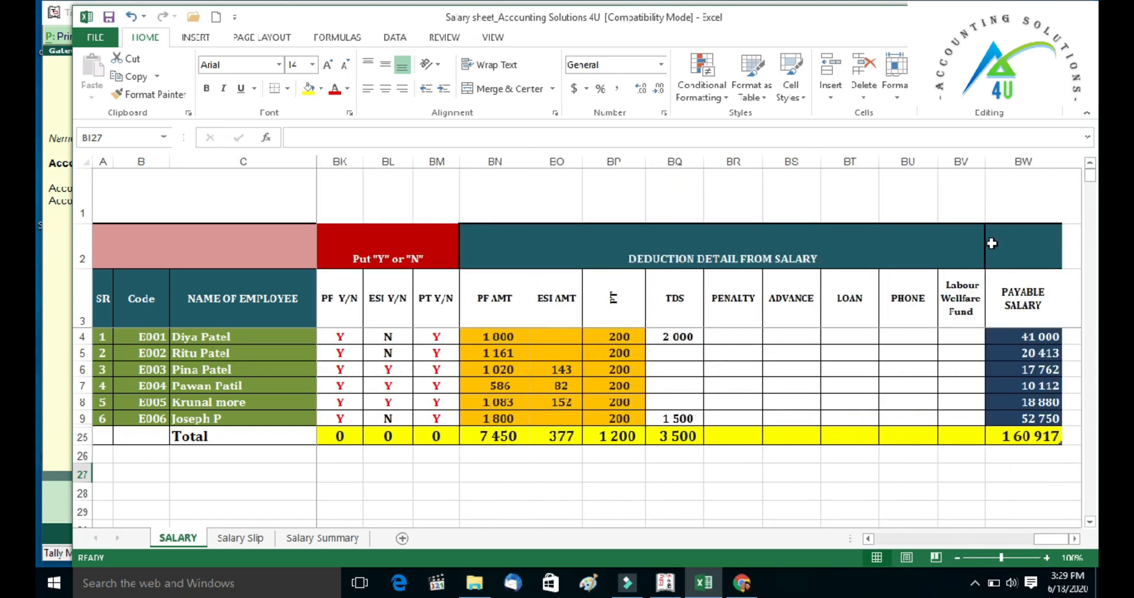
{"action": "left_click", "coordinate": [239, 538]}
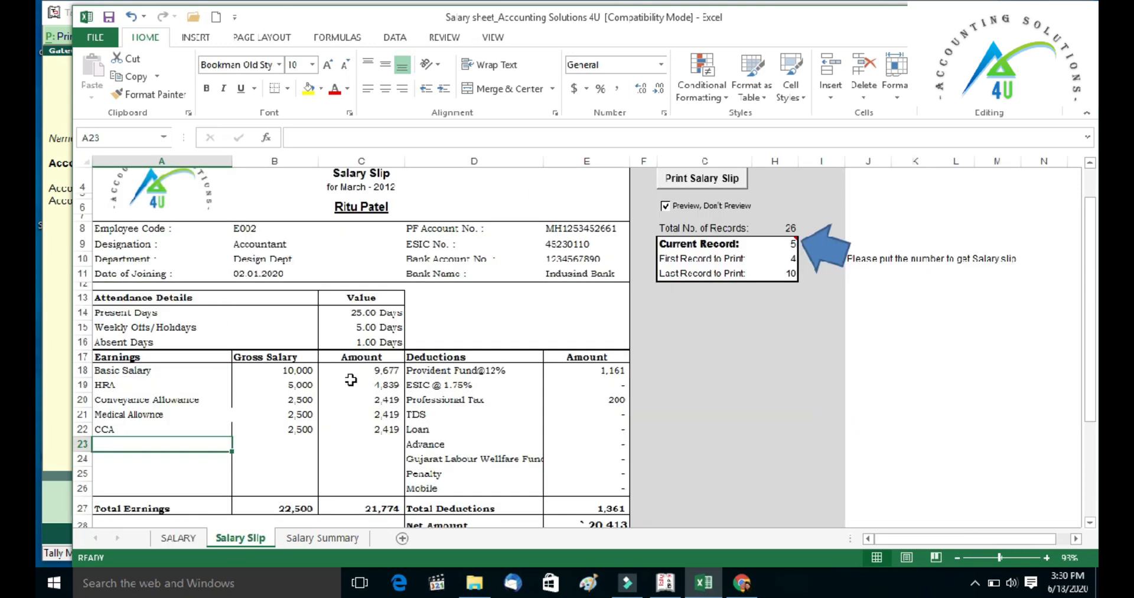
{"action": "left_click", "coordinate": [308, 537]}
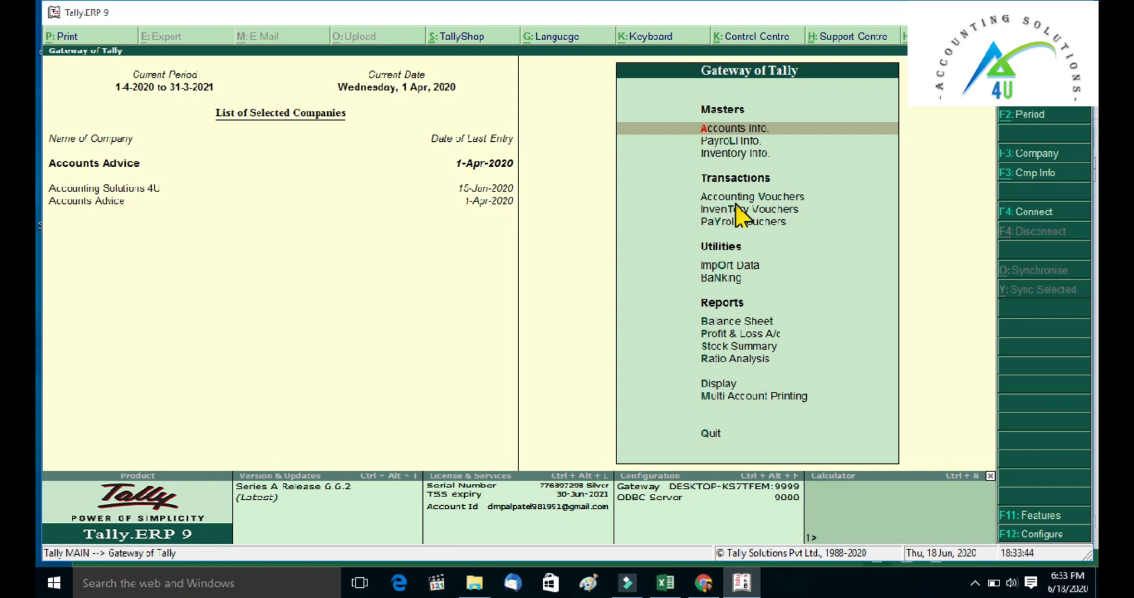
Open a journal voucher in Tally.ERP 9 and start a new ledger named Salary A/c from it
{"action": "left_click", "coordinate": [768, 198]}
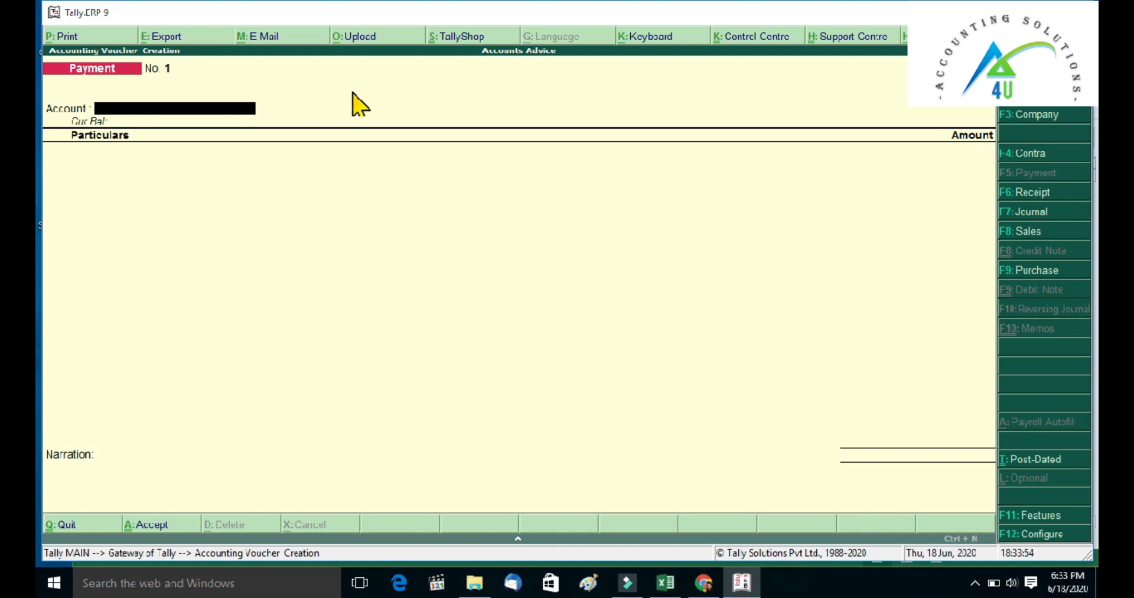
{"action": "left_click", "coordinate": [1030, 214]}
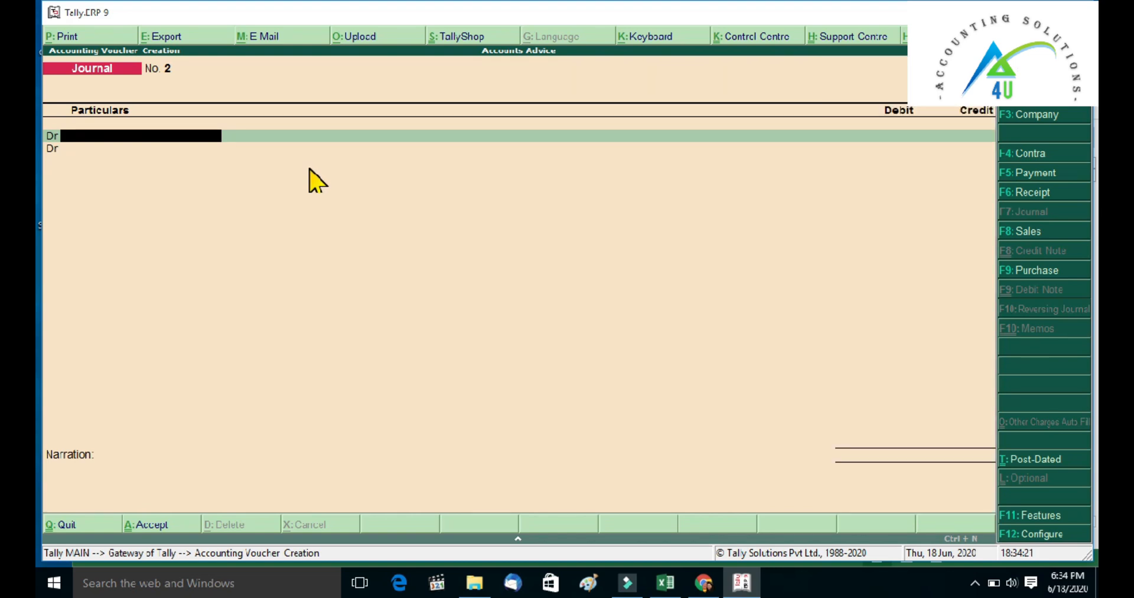
{"action": "key", "text": "alt+c"}
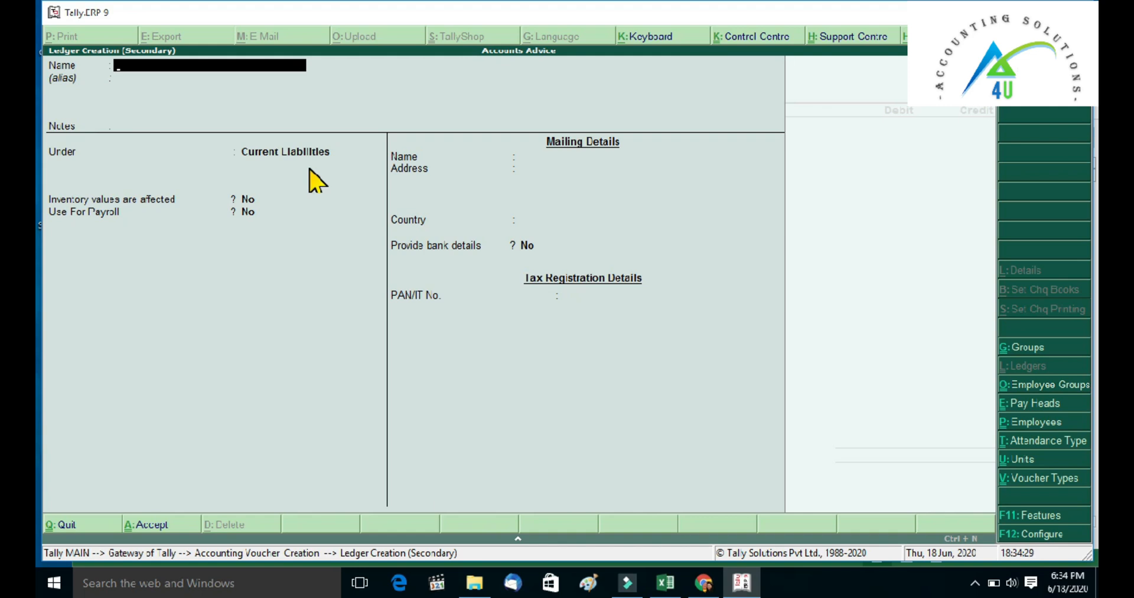
{"action": "type", "text": "Salary A/c"}
{"action": "key", "text": "Return"}
{"action": "key", "text": "Return"}
{"action": "key", "text": "Return"}
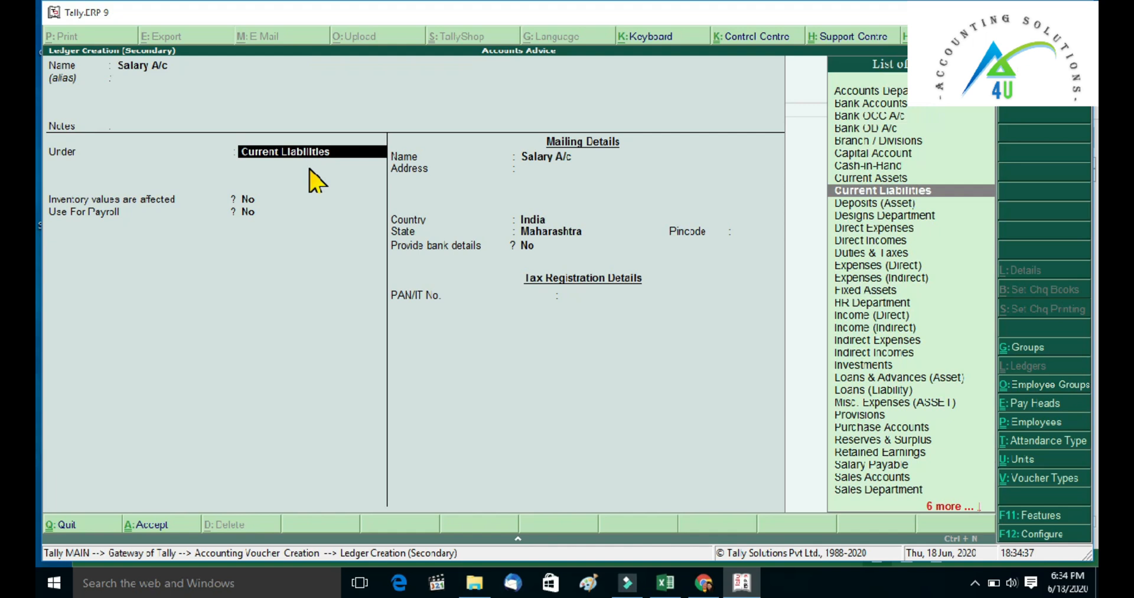
Place the new ledger under Indirect Expenses, keep its remaining options at their defaults and save it
{"action": "type", "text": "I"}
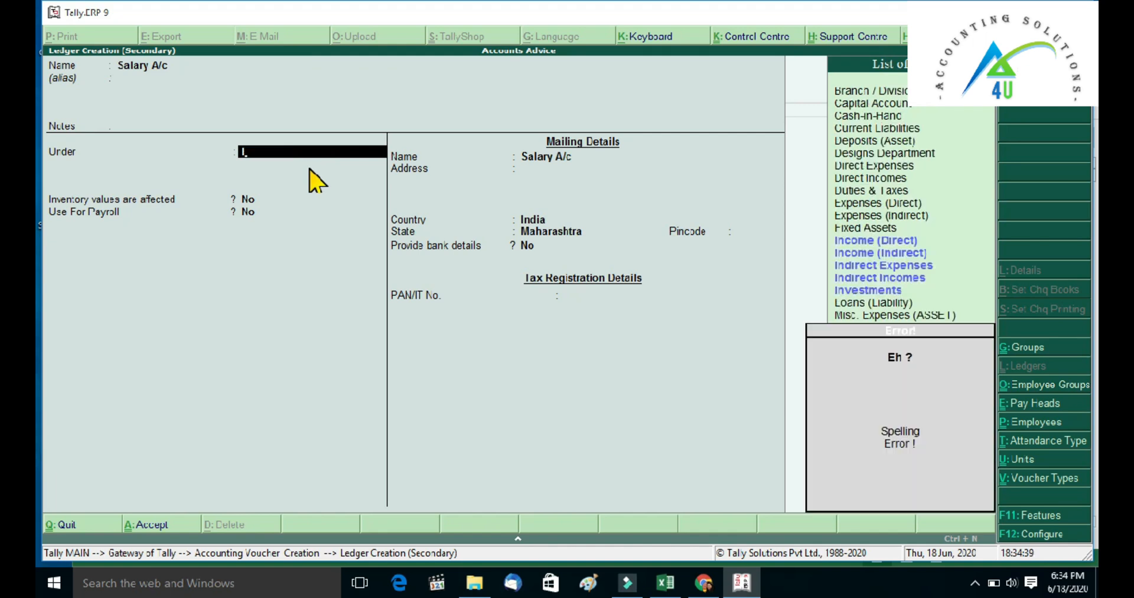
{"action": "key", "text": "BackSpace"}
{"action": "type", "text": "Ind"}
{"action": "key", "text": "BackSpace"}
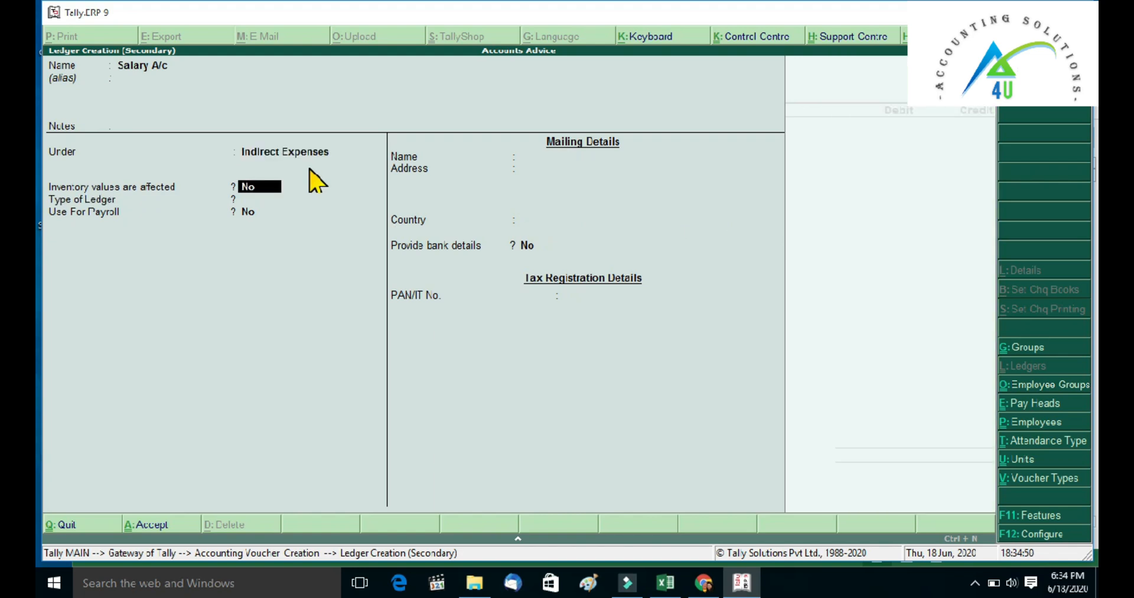
{"action": "key", "text": "Return"}
{"action": "key", "text": "Return"}
{"action": "key", "text": "Return"}
{"action": "key", "text": "Return"}
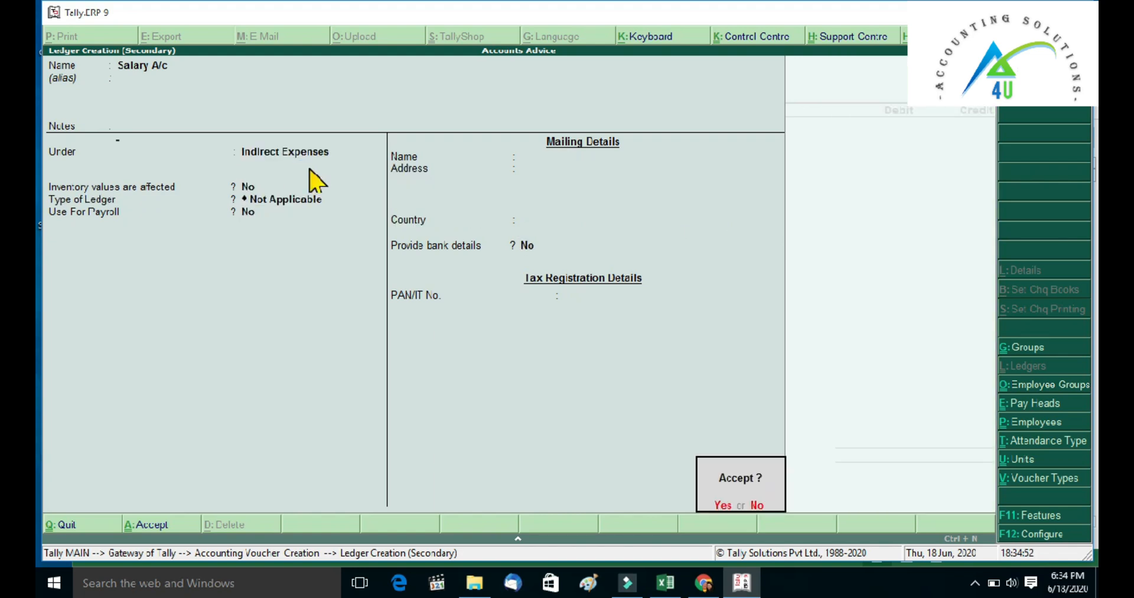
{"action": "key", "text": "Return"}
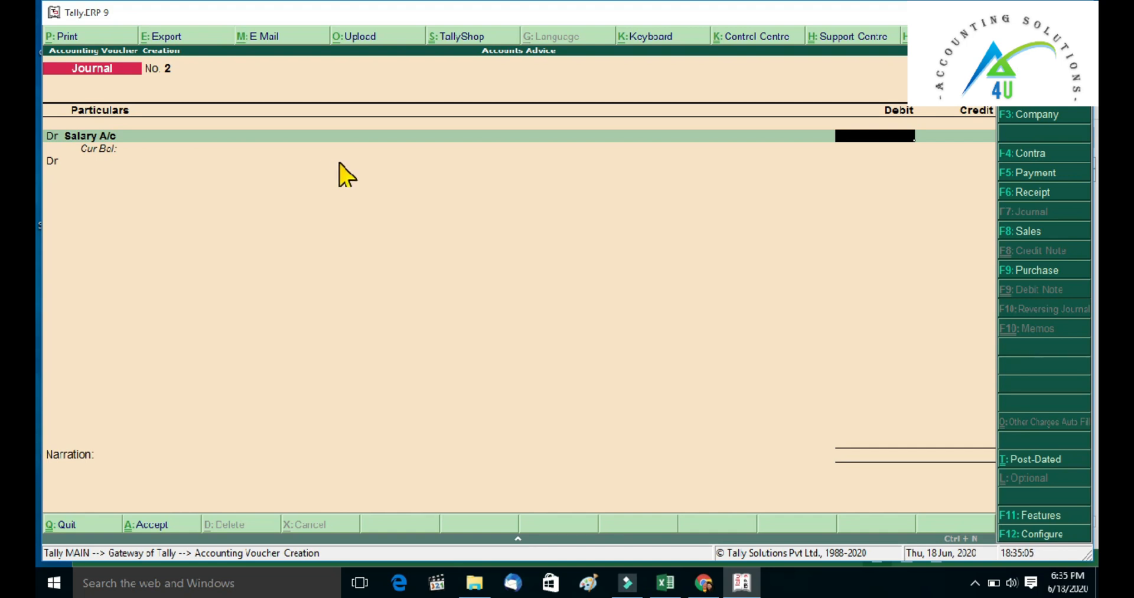
Copy the overall net earned total from the Excel salary sheet and debit Salary A/c in Tally with 173444
{"action": "key", "text": "alt+Tab"}
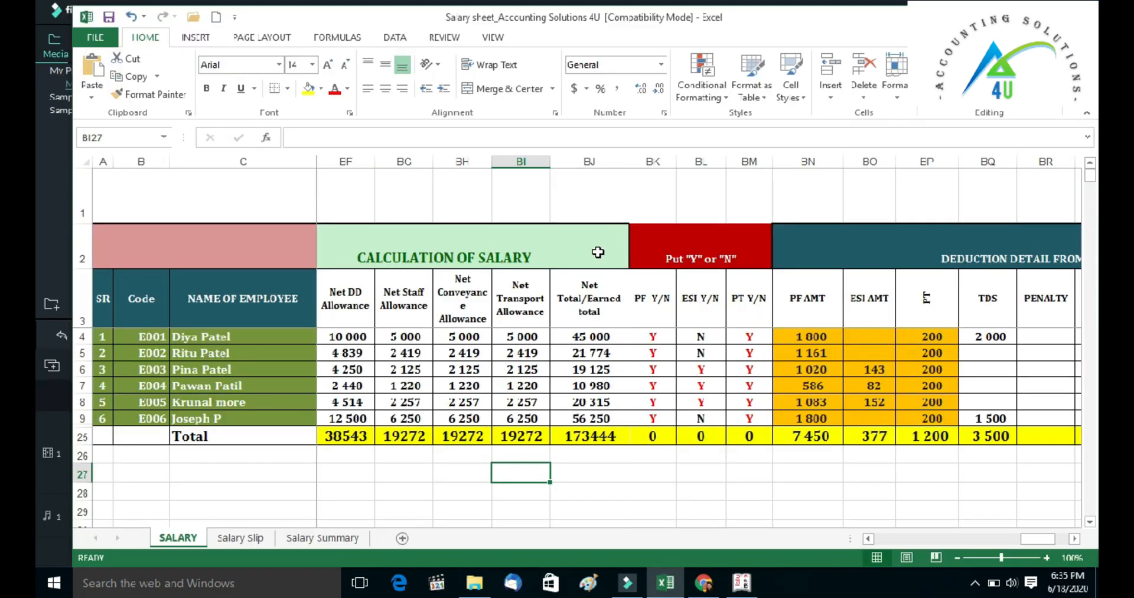
{"action": "left_click", "coordinate": [601, 437]}
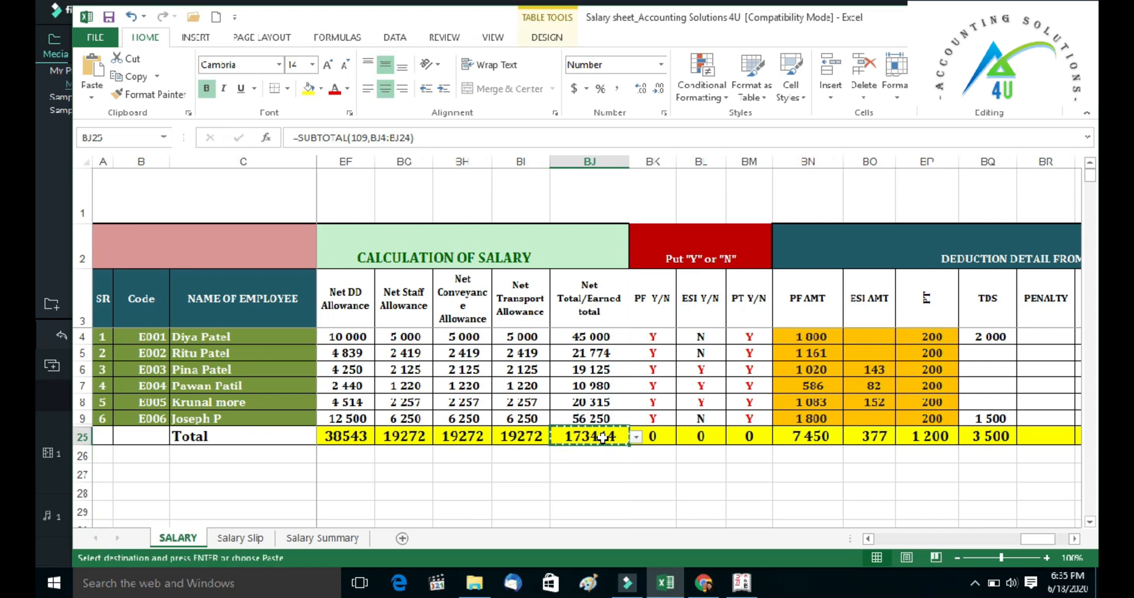
{"action": "key", "text": "alt+Tab"}
{"action": "key", "text": "alt+Tab"}
{"action": "left_click", "coordinate": [614, 304]}
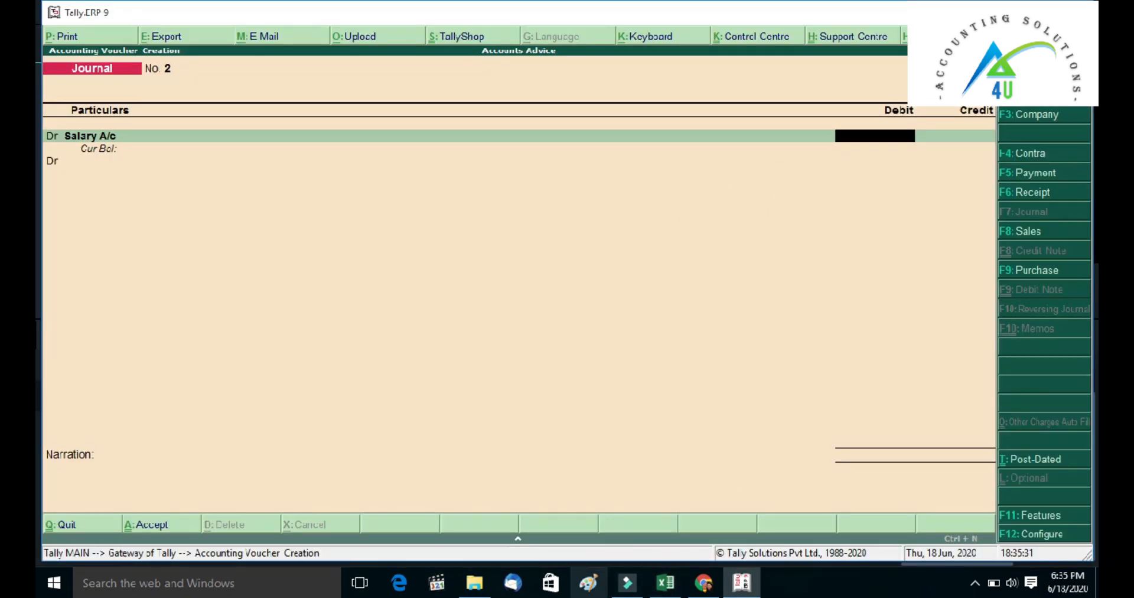
{"action": "key", "text": "ctrl+alt+v"}
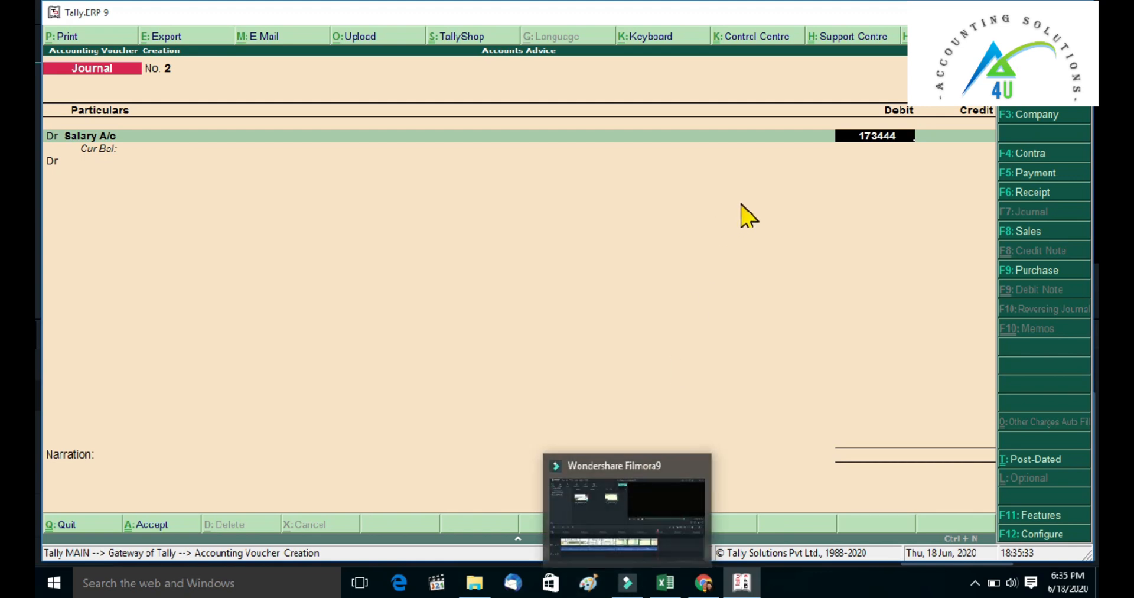
{"action": "key", "text": "BackSpace"}
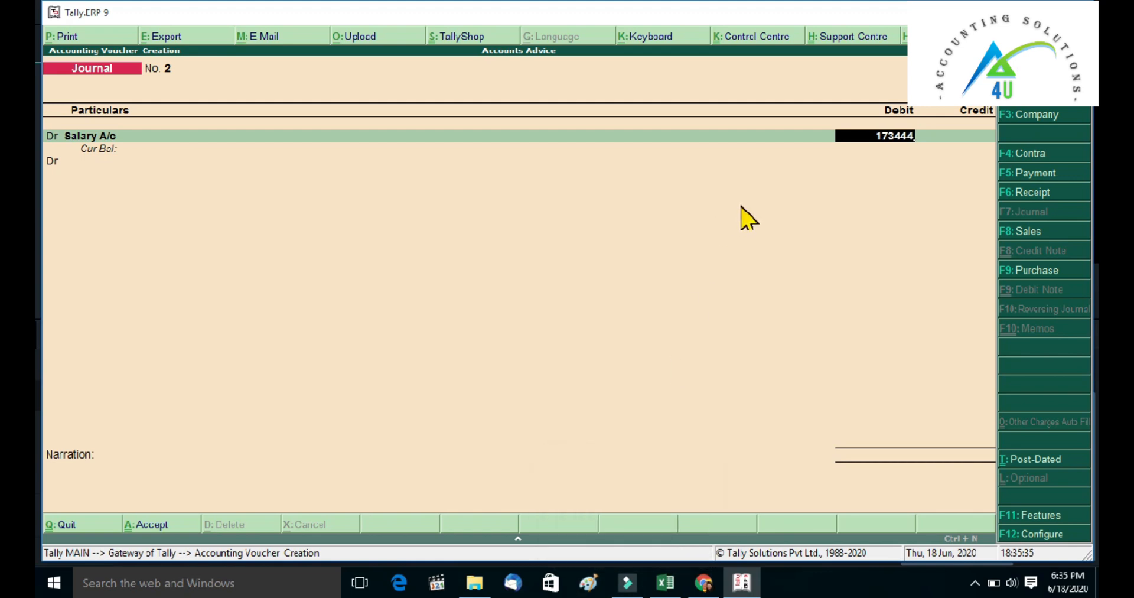
{"action": "key", "text": "Return"}
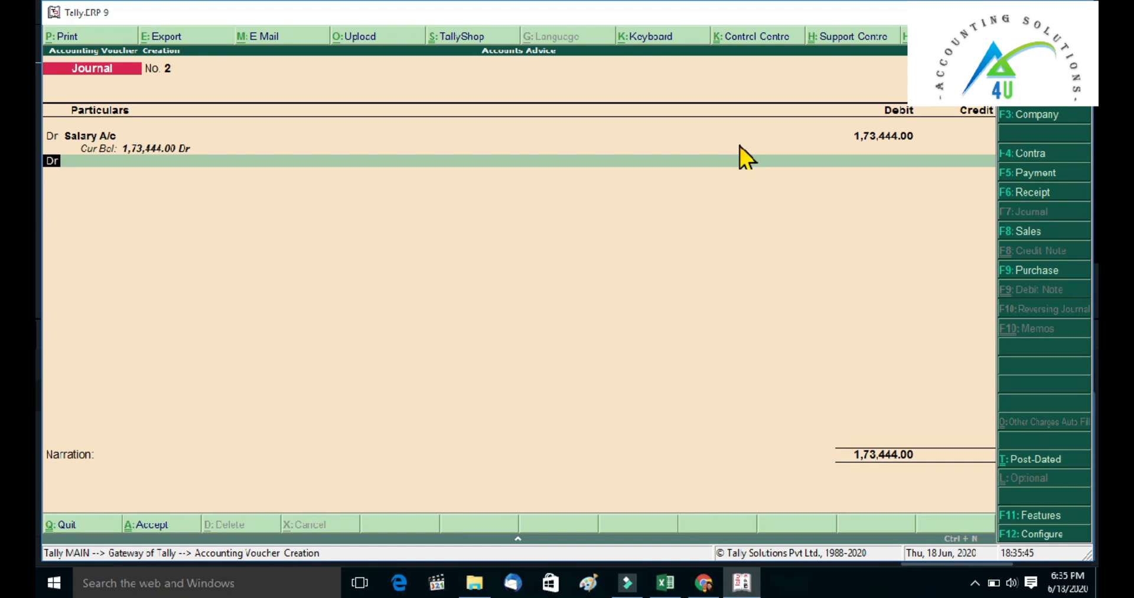
Credit the first employee's ledger with 45,000, copied from the net earned total in the Excel salary sheet
{"action": "type", "text": "cr"}
{"action": "key", "text": "Return"}
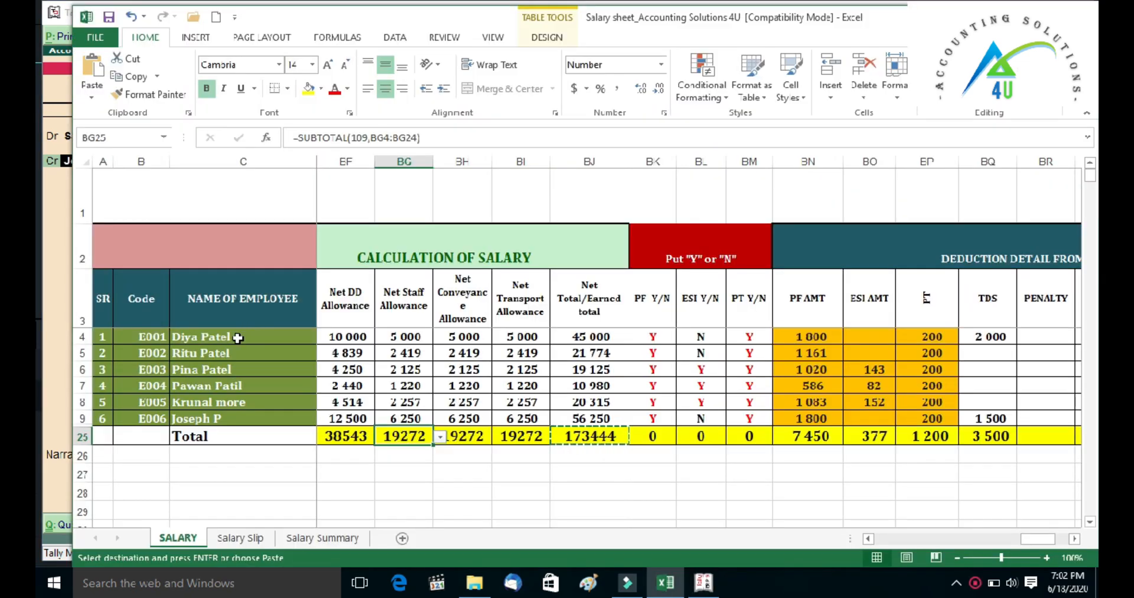
{"action": "left_click", "coordinate": [307, 337]}
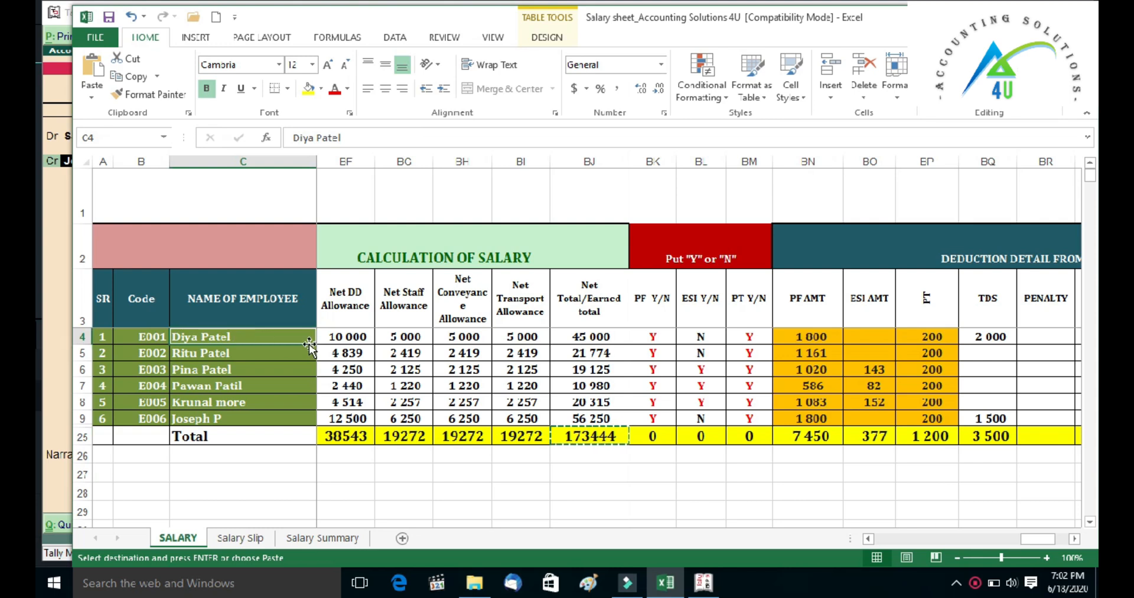
{"action": "left_click", "coordinate": [576, 337]}
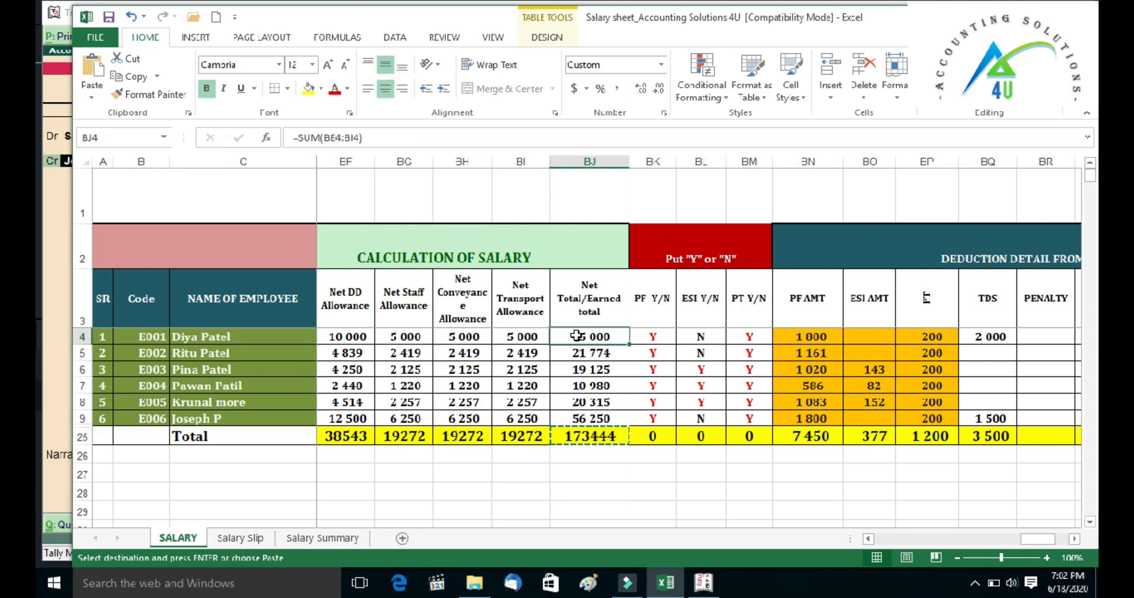
{"action": "key", "text": "ctrl+c"}
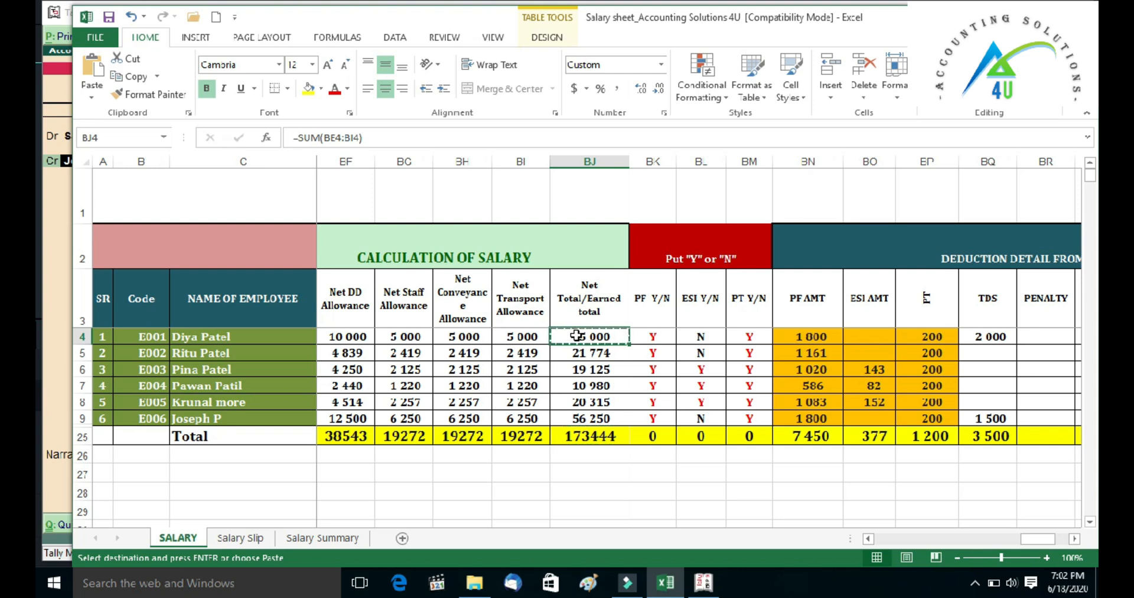
{"action": "left_click", "coordinate": [704, 583]}
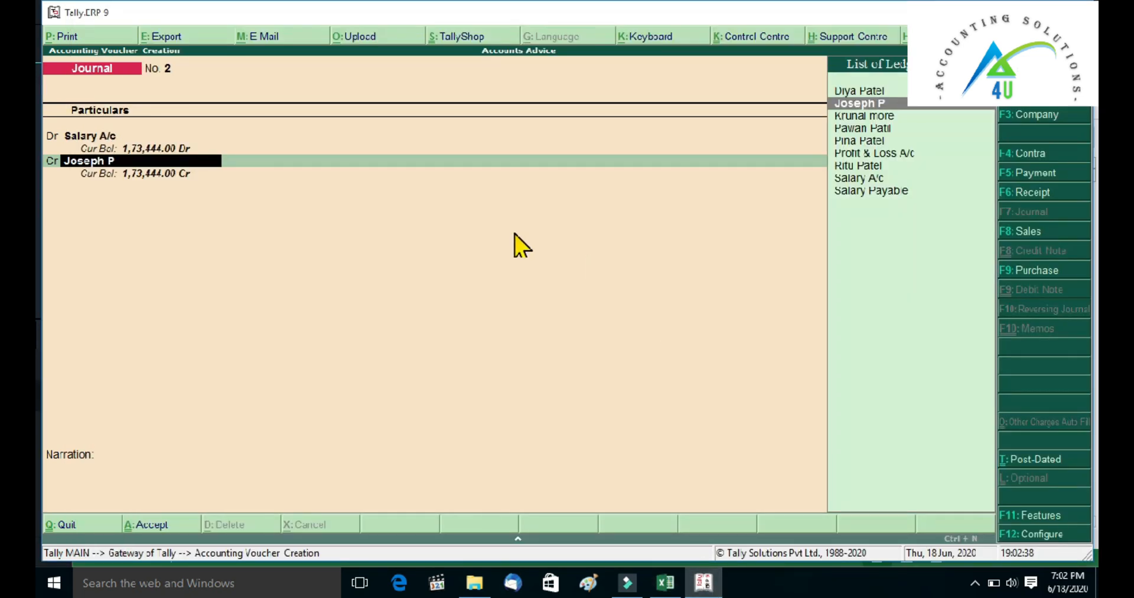
{"action": "type", "text": "Di"}
{"action": "key", "text": "Return"}
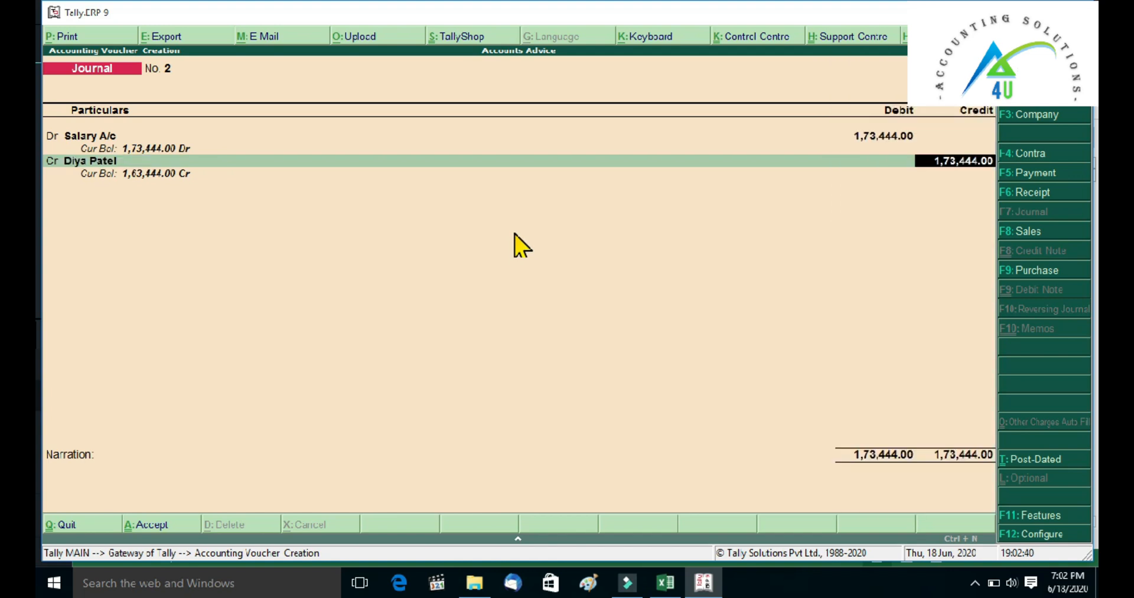
{"action": "type", "text": "46 000"}
{"action": "key", "text": "Return"}
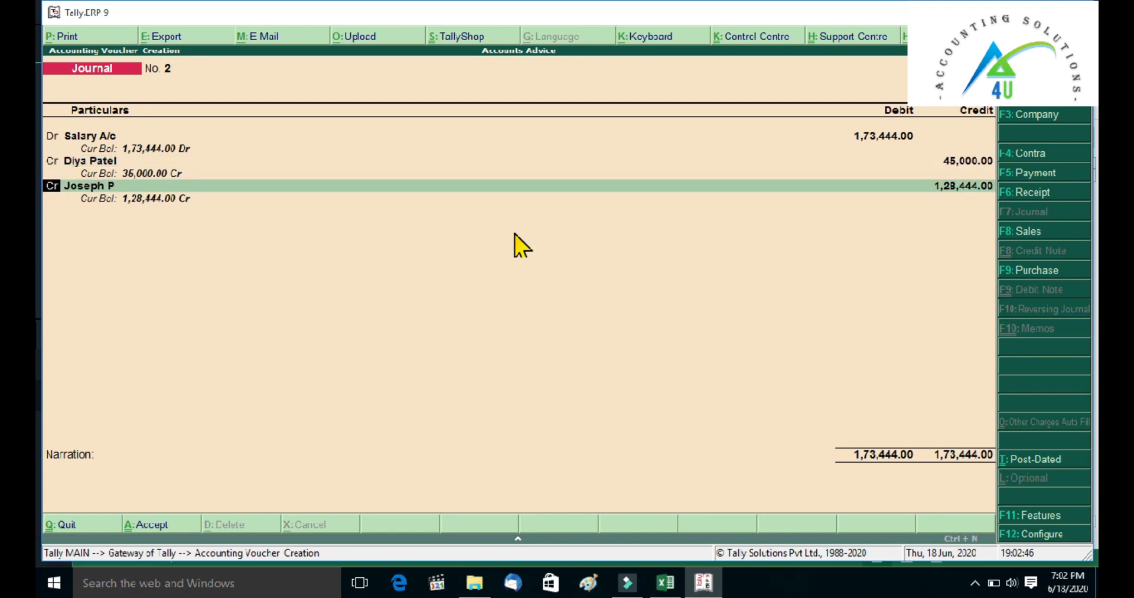
Take the second employee's net earned total from the Excel sheet and credit that employee's ledger in Tally with 21,774
{"action": "key", "text": "alt+Tab"}
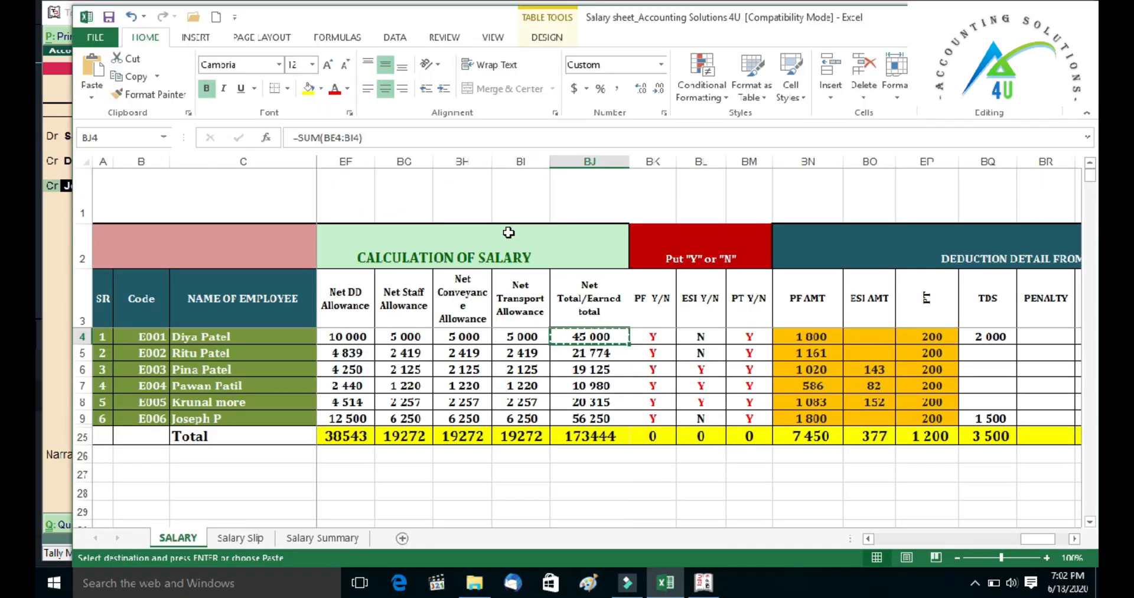
{"action": "key", "text": "Down"}
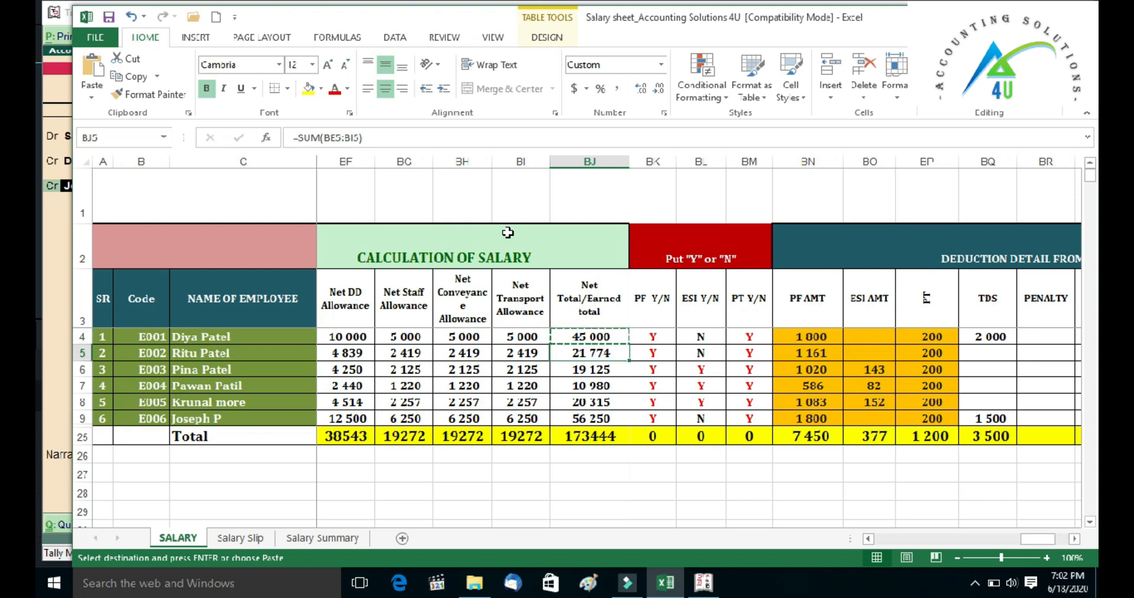
{"action": "key", "text": "alt+Tab"}
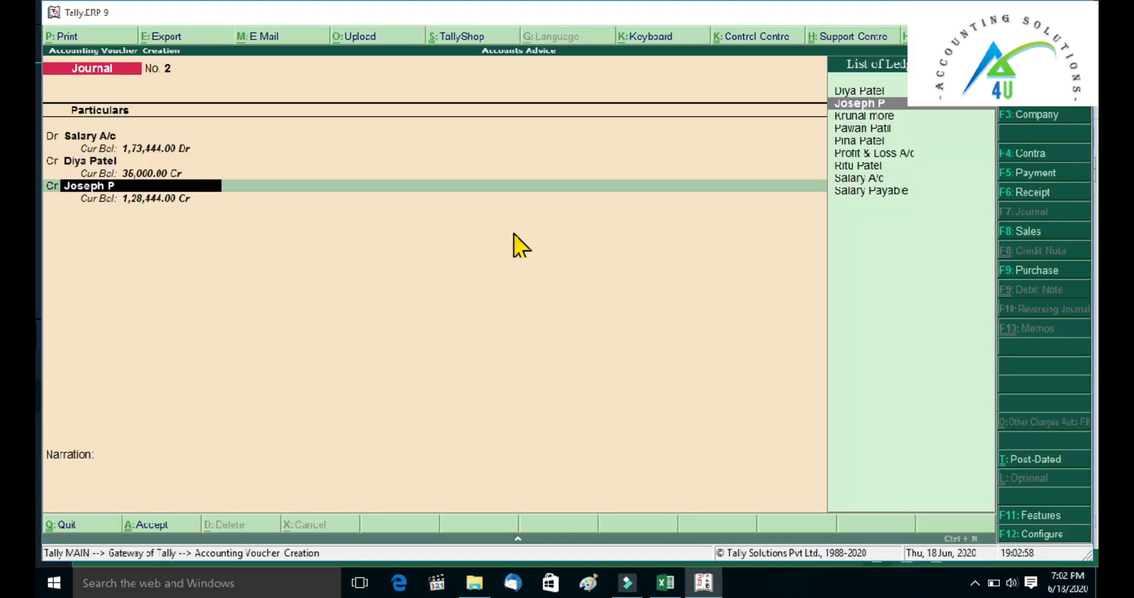
{"action": "type", "text": "Ritu"}
{"action": "key", "text": "Return"}
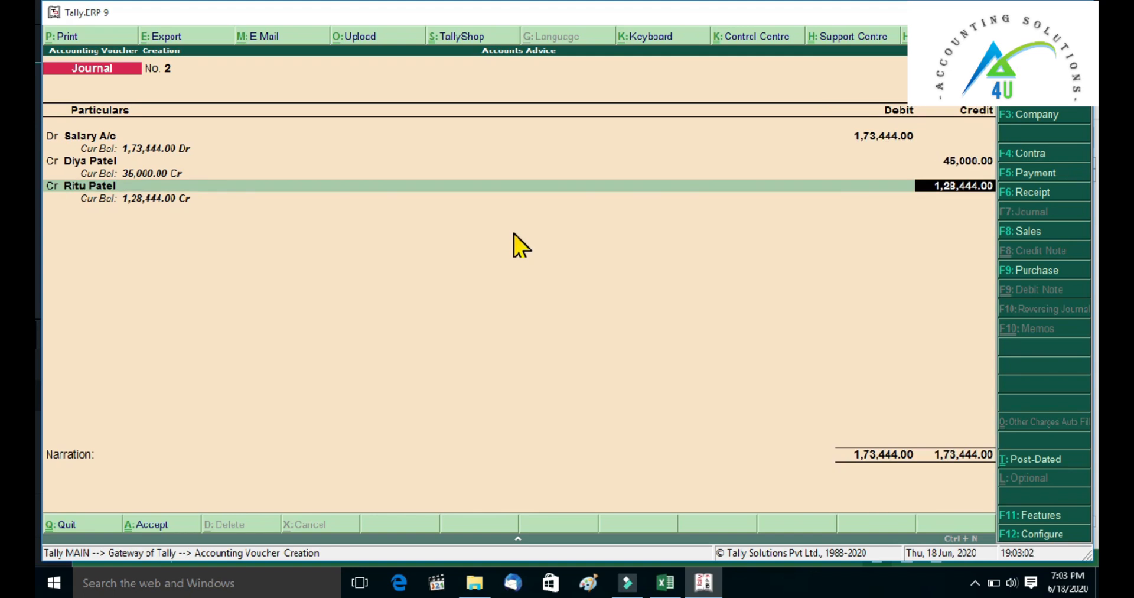
{"action": "key", "text": "ctrl+alt+v"}
{"action": "key", "text": "BackSpace"}
{"action": "key", "text": "Return"}
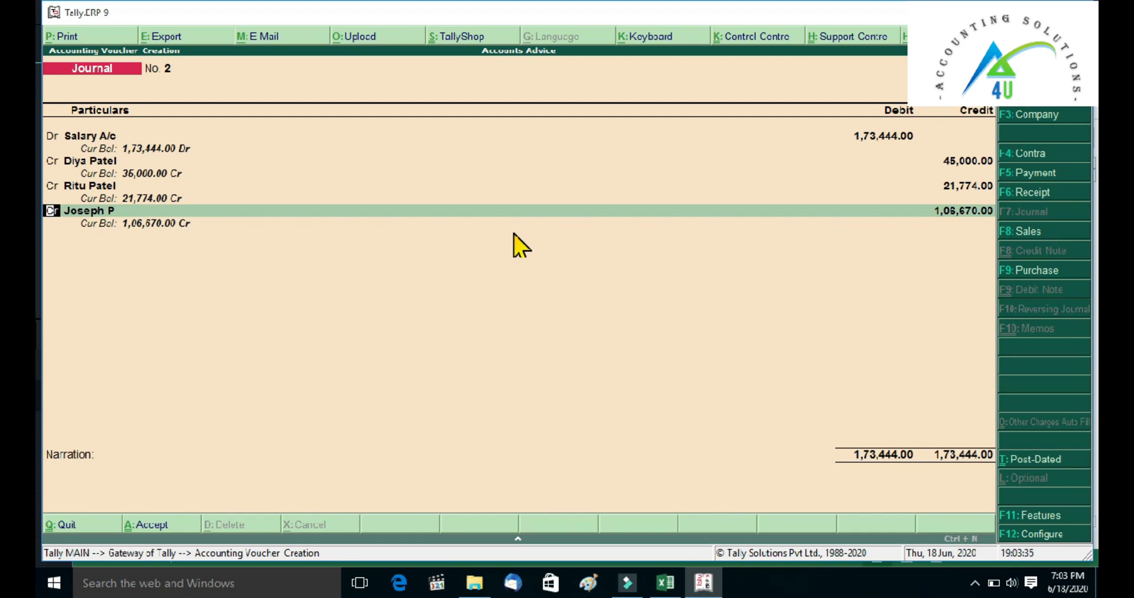
Credit the third employee's ledger with 19,125 and the fourth employee's with 10,980, using the Excel sheet's net earned totals
{"action": "key", "text": "alt+Tab"}
{"action": "key", "text": "alt+Tab"}
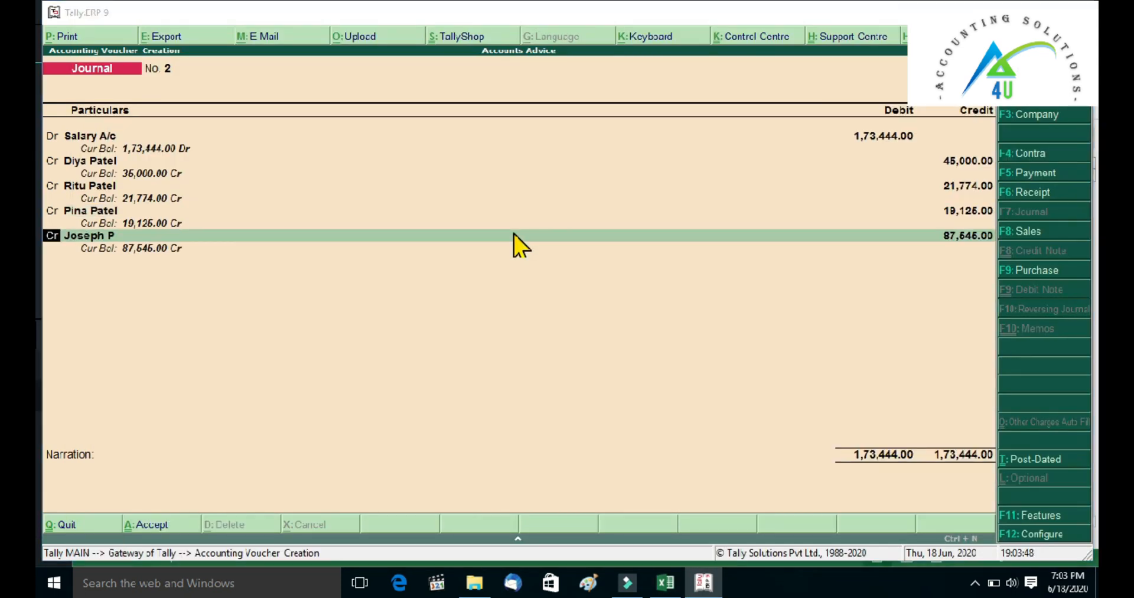
{"action": "key", "text": "alt+Tab"}
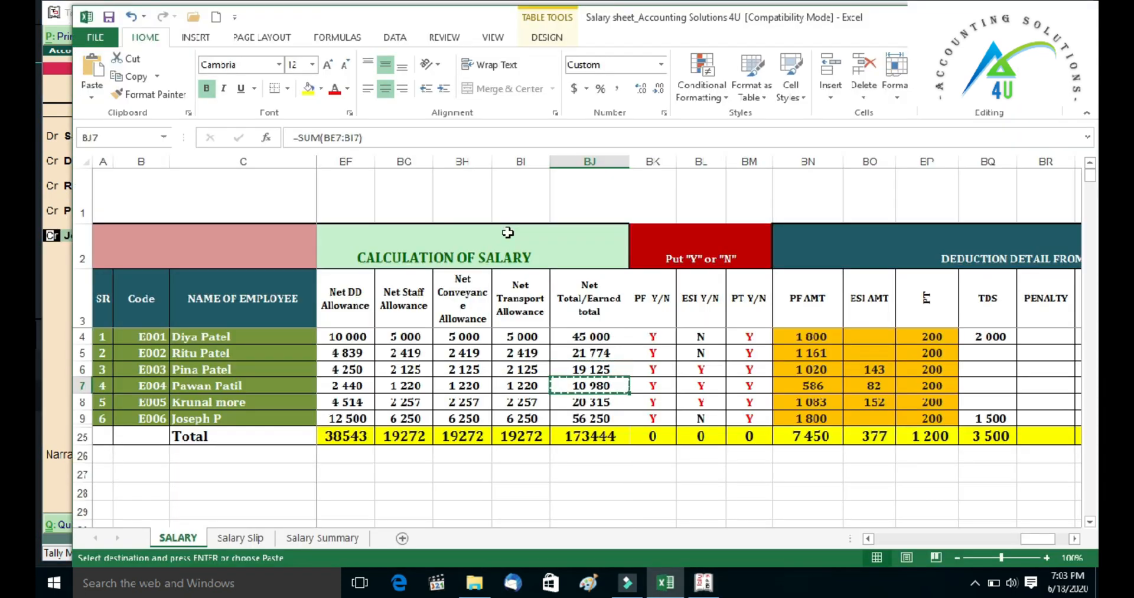
{"action": "key", "text": "alt+Tab"}
{"action": "key", "text": "Return"}
{"action": "type", "text": "pawan"}
{"action": "key", "text": "Return"}
{"action": "type", "text": "10980"}
{"action": "key", "text": "Return"}
{"action": "key", "text": "Return"}
Credit the fifth employee's ledger with 20,315 and the sixth employee's with 56,250, using the Excel sheet's net earned totals
{"action": "key", "text": "alt+Tab"}
{"action": "key", "text": "alt+Tab"}
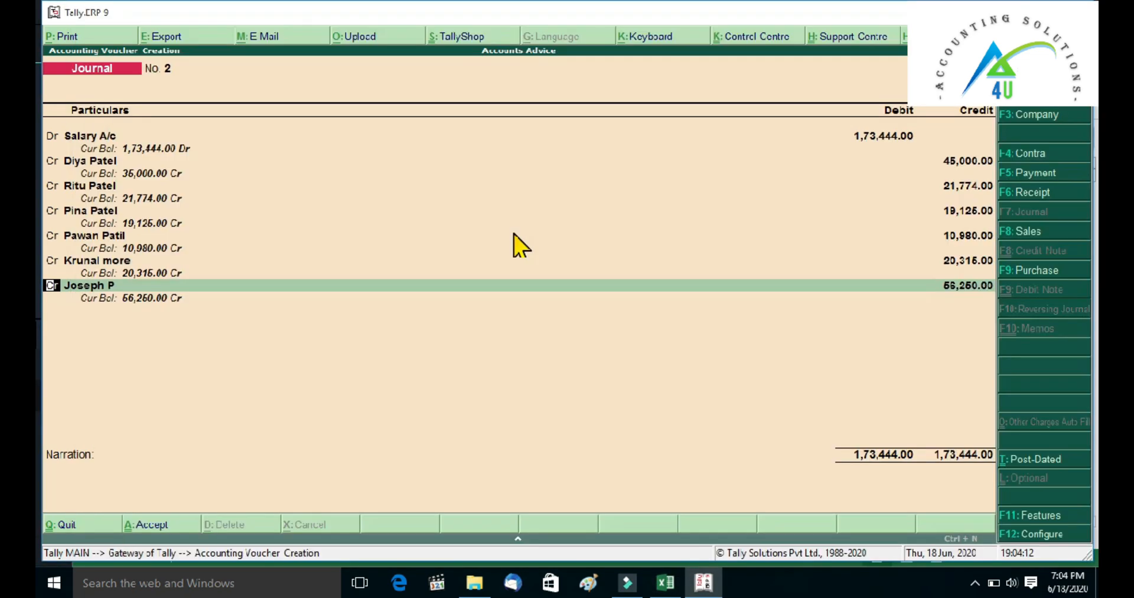
{"action": "key", "text": "Return"}
{"action": "key", "text": "Return"}
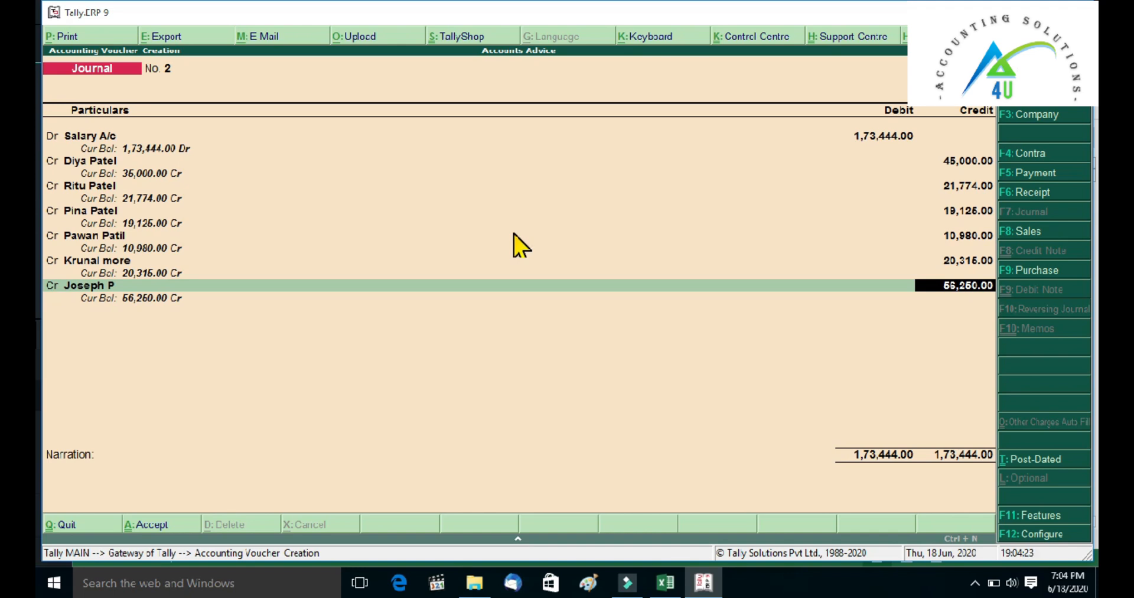
{"action": "key", "text": "alt+Tab"}
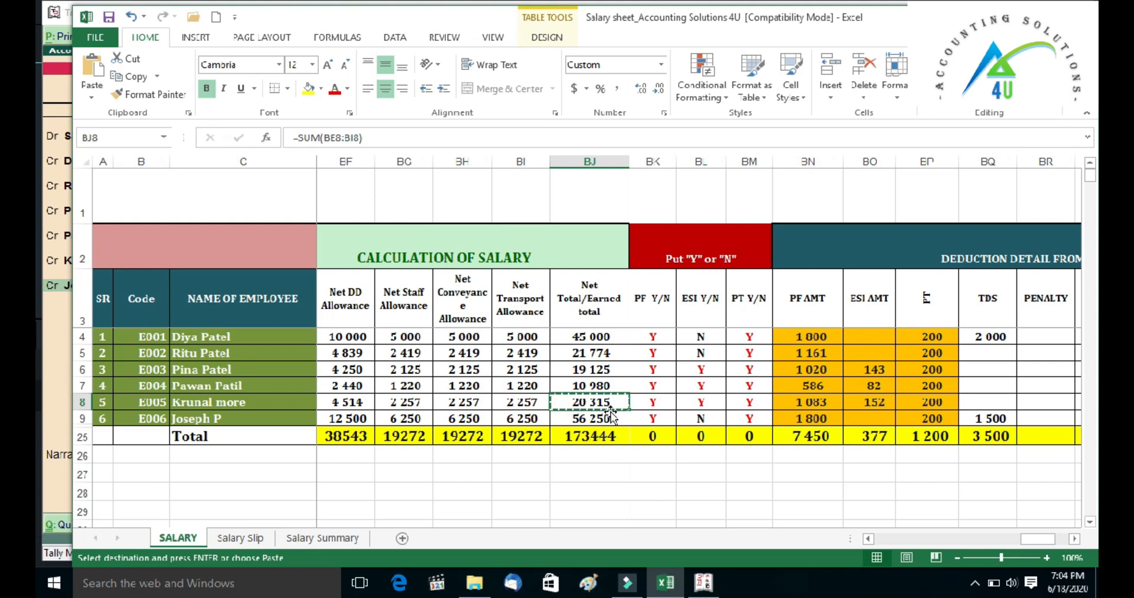
{"action": "key", "text": "alt+Tab"}
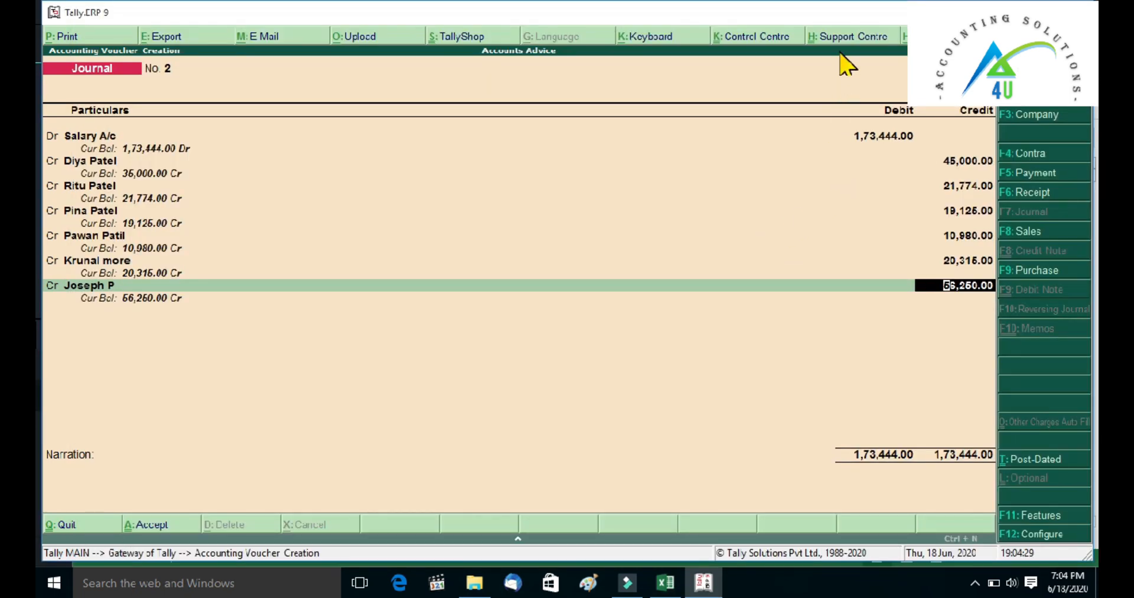
Enter the narration "salary for the month of may-2020" and save the salary journal voucher
{"action": "key", "text": "BackSpace"}
{"action": "key", "text": "Return"}
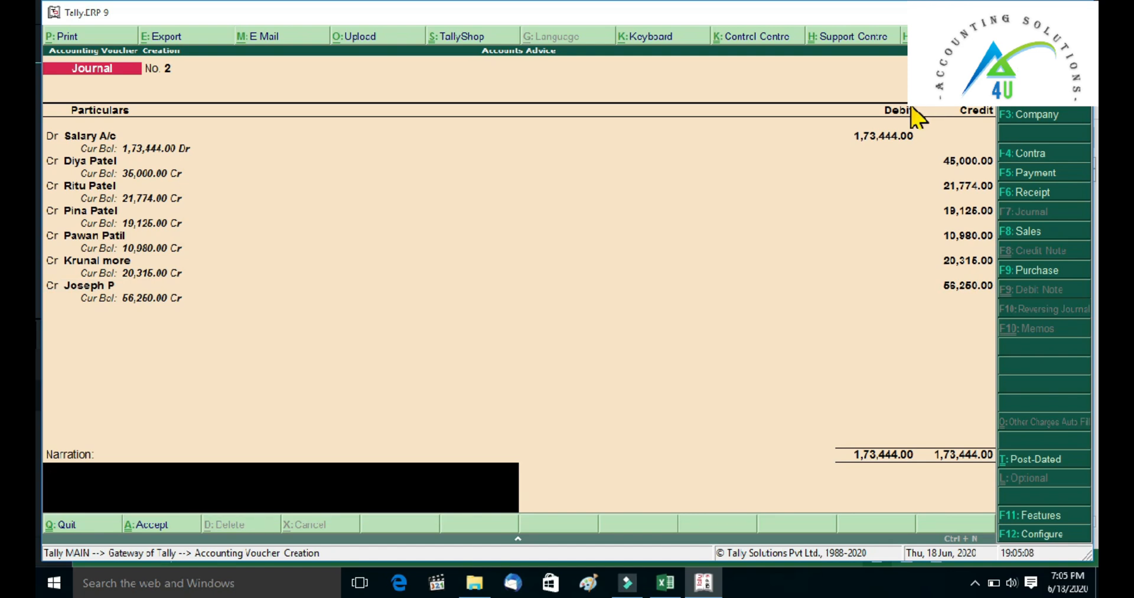
{"action": "type", "text": "salary for the month of may-2020"}
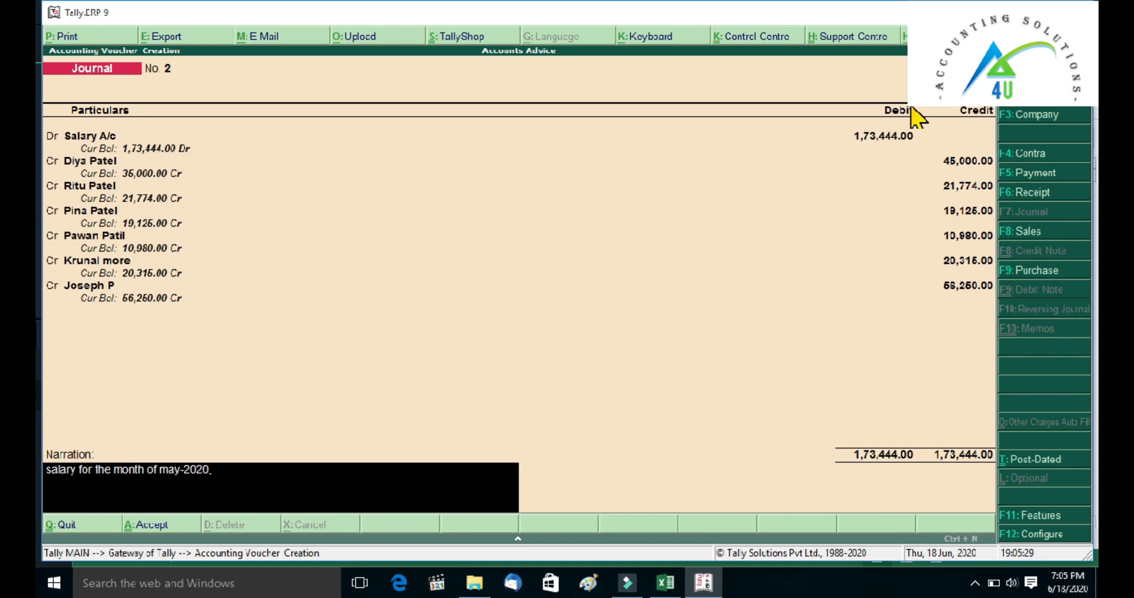
{"action": "key", "text": "Return"}
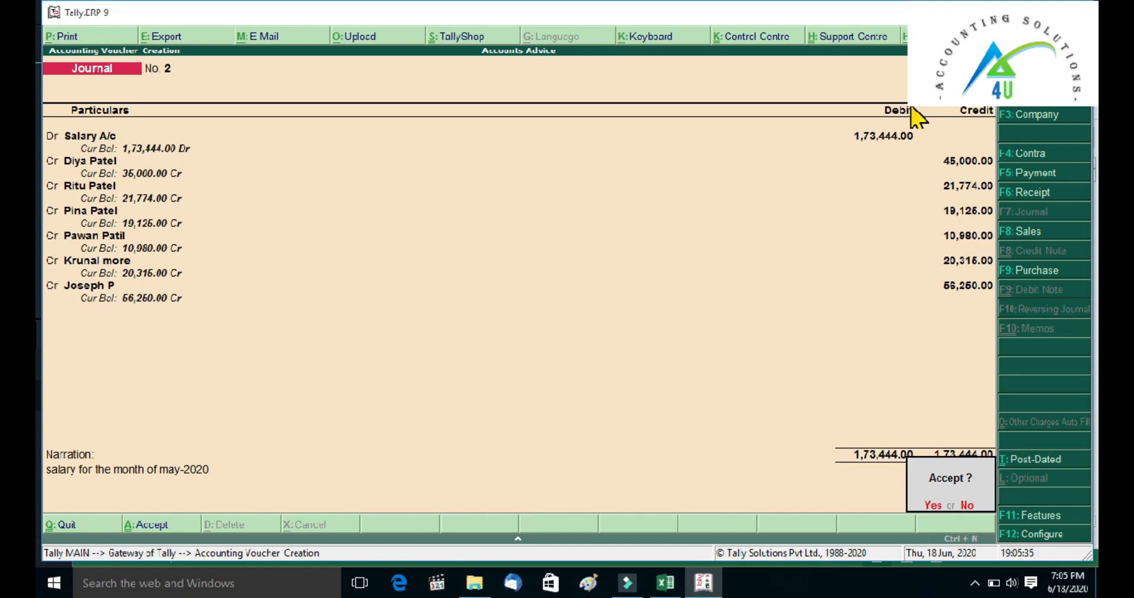
{"action": "key", "text": "y"}
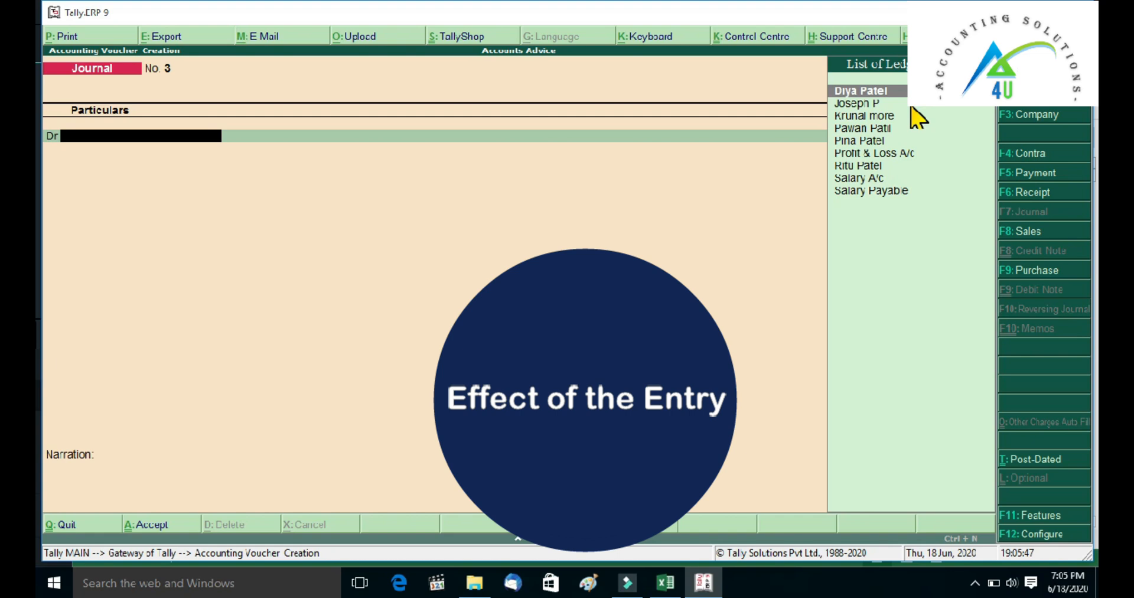
Leave voucher entry and examine the salary expense in the detailed Profit & Loss A/c report
{"action": "key", "text": "Escape"}
{"action": "key", "text": "Return"}
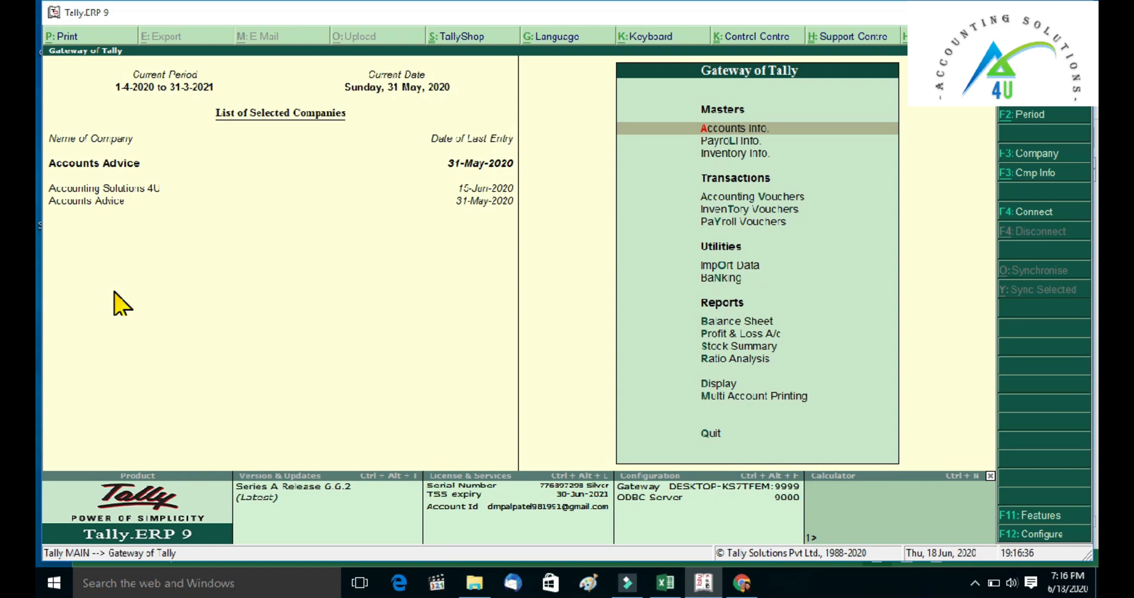
{"action": "key", "text": "p"}
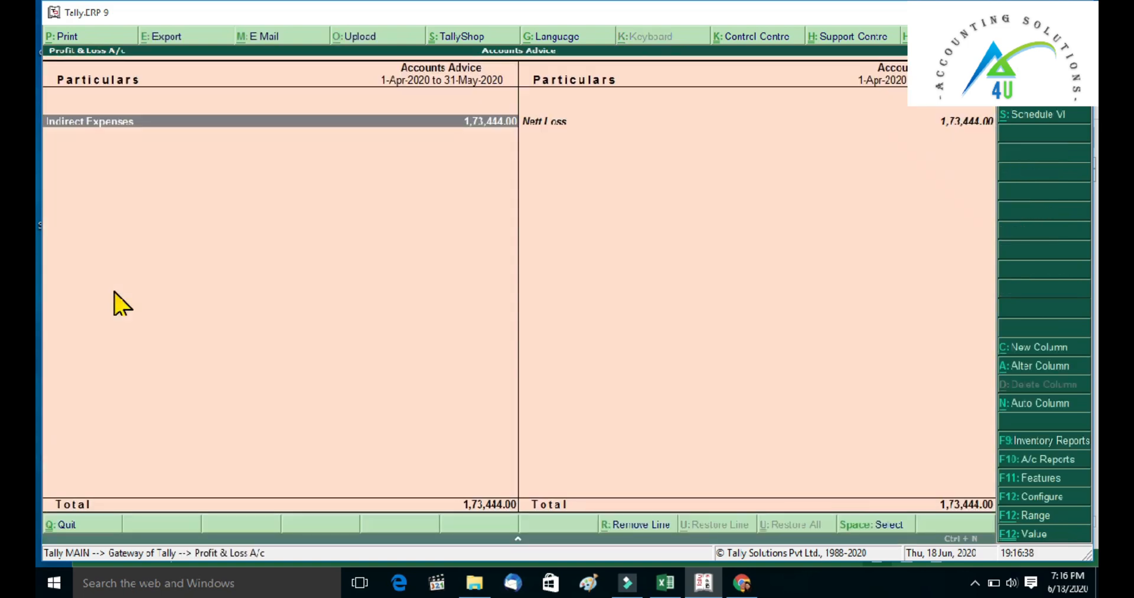
{"action": "key", "text": "alt+F1"}
{"action": "key", "text": "Escape"}
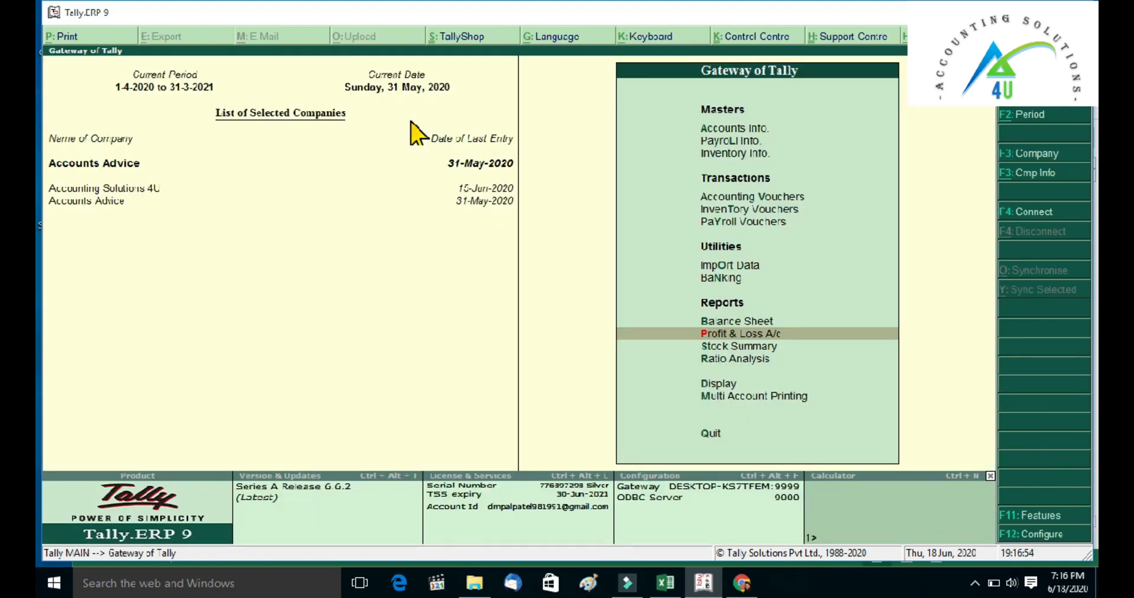
Open the Balance Sheet in detailed view to check the liabilities side
{"action": "key", "text": "Up"}
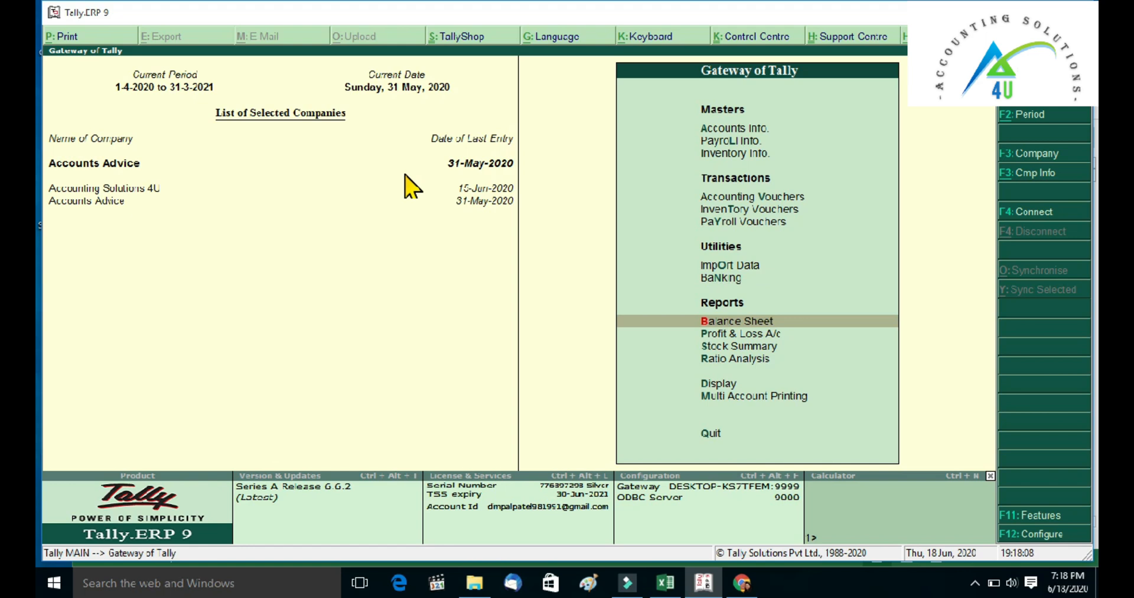
{"action": "key", "text": "Return"}
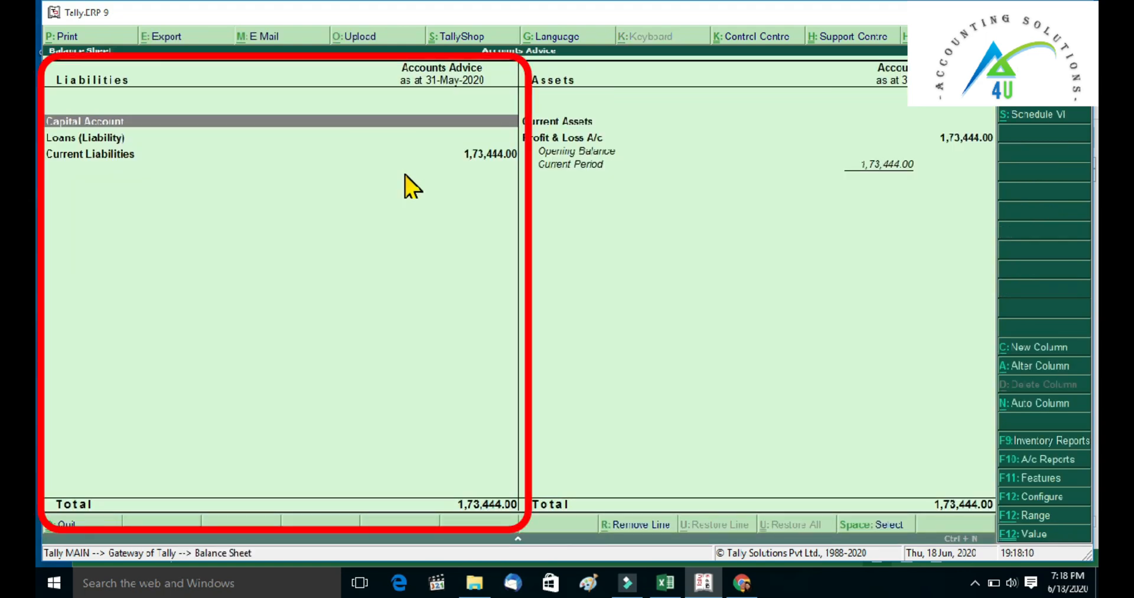
{"action": "key", "text": "alt+F1"}
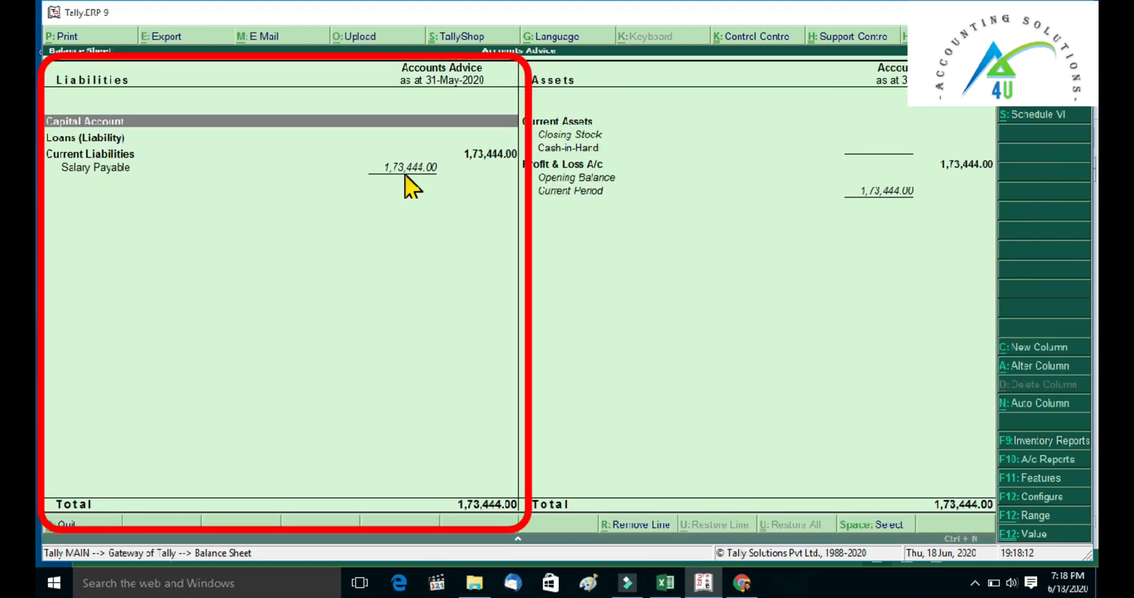
Drill down from Salary Payable under Current Liabilities into Designs Department to review its employees' balances, and return to the Gateway of Tally
{"action": "key", "text": "Down"}
{"action": "key", "text": "Down"}
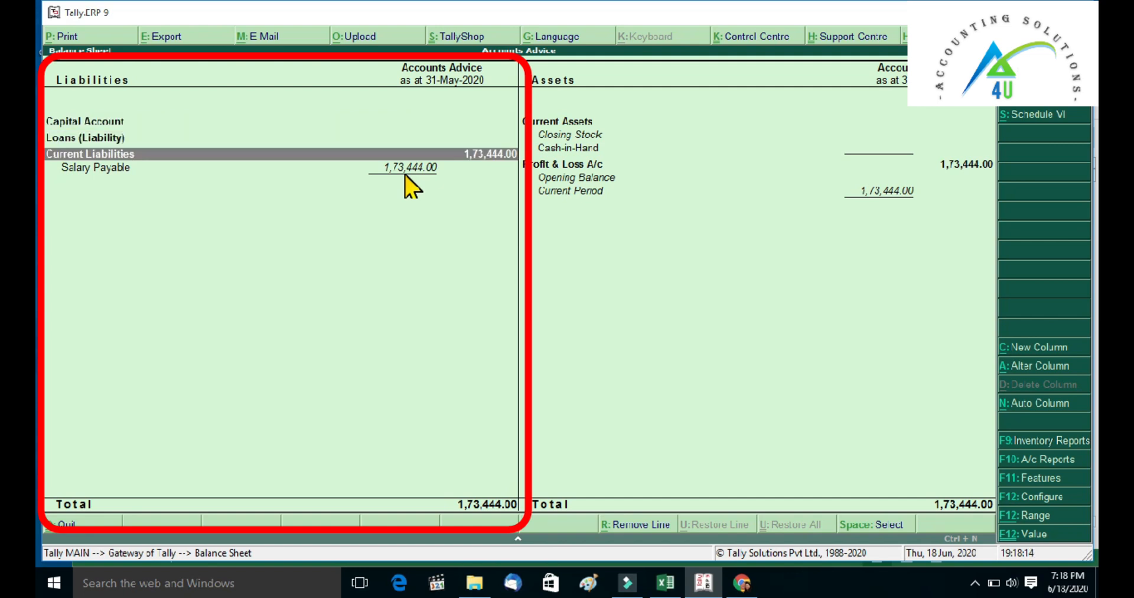
{"action": "key", "text": "Down"}
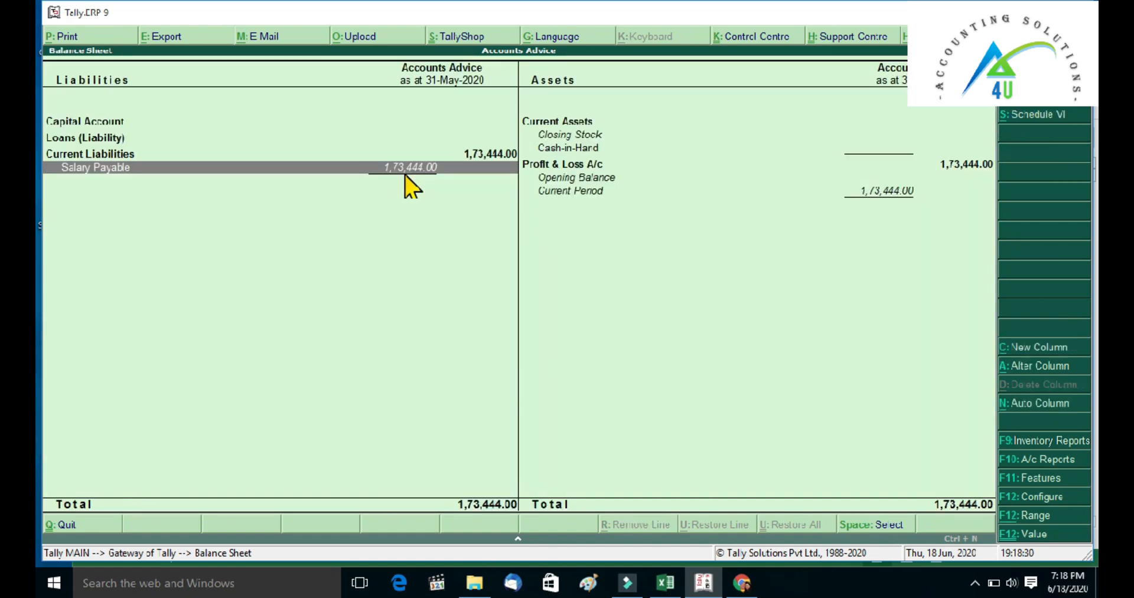
{"action": "key", "text": "Return"}
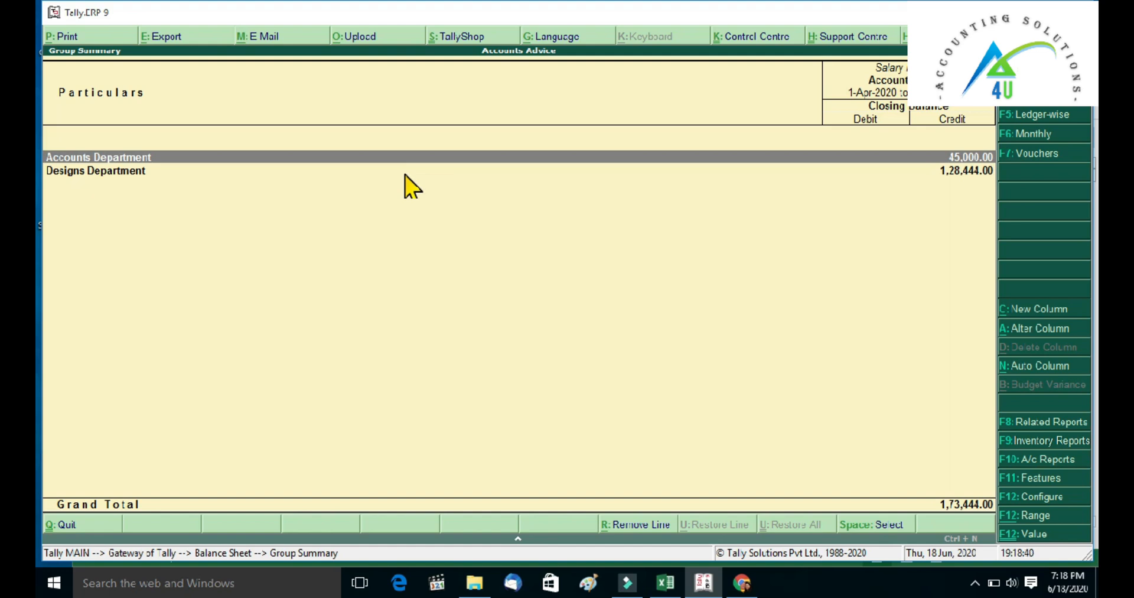
{"action": "key", "text": "Down"}
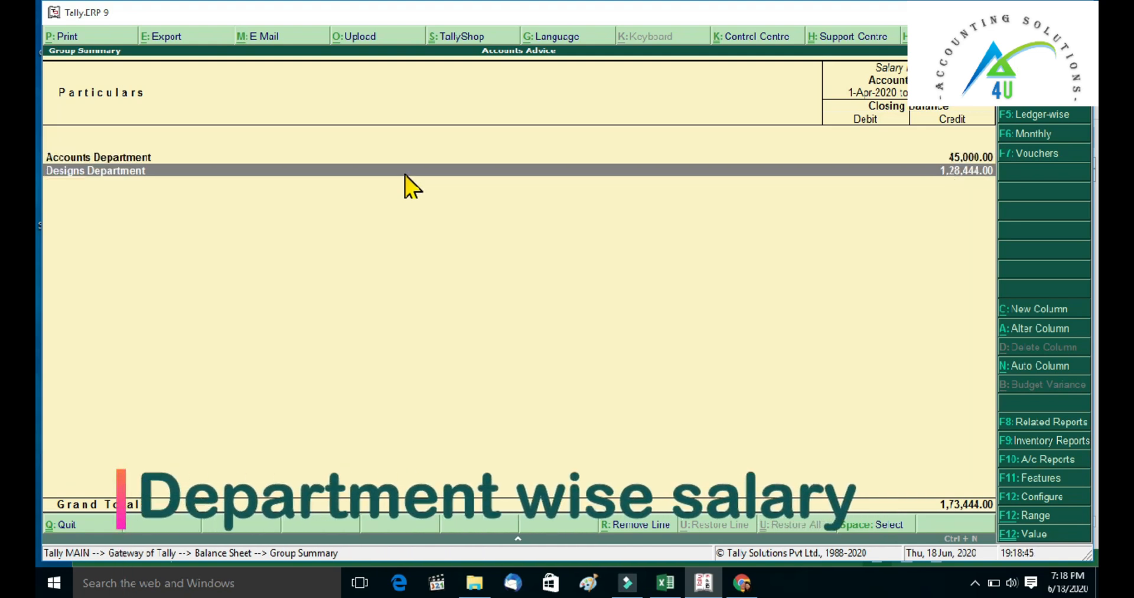
{"action": "key", "text": "Return"}
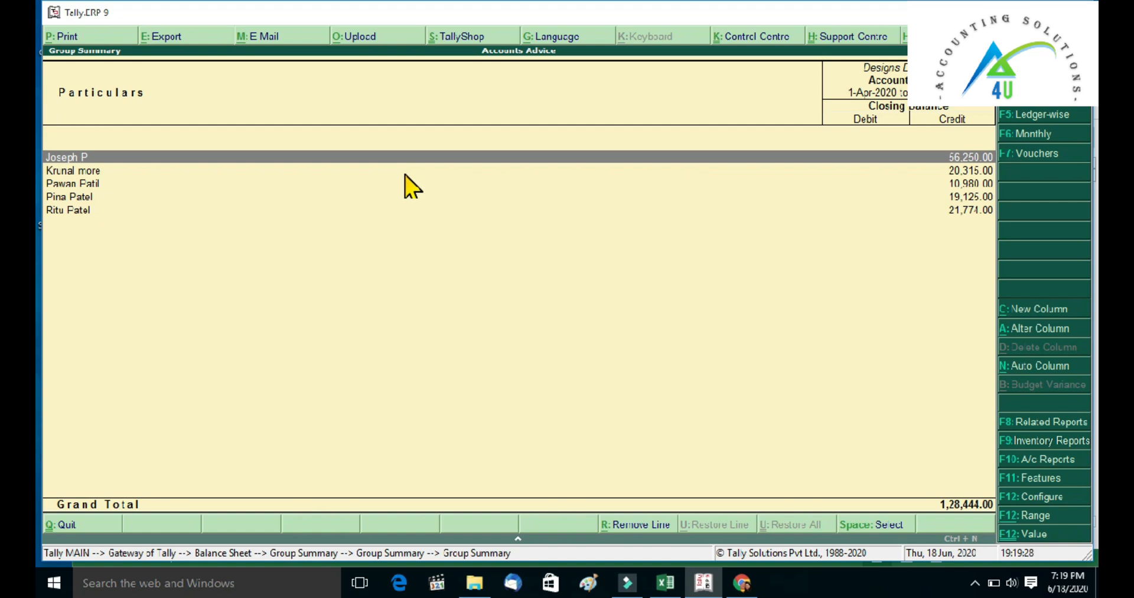
{"action": "key", "text": "Escape"}
{"action": "key", "text": "Escape"}
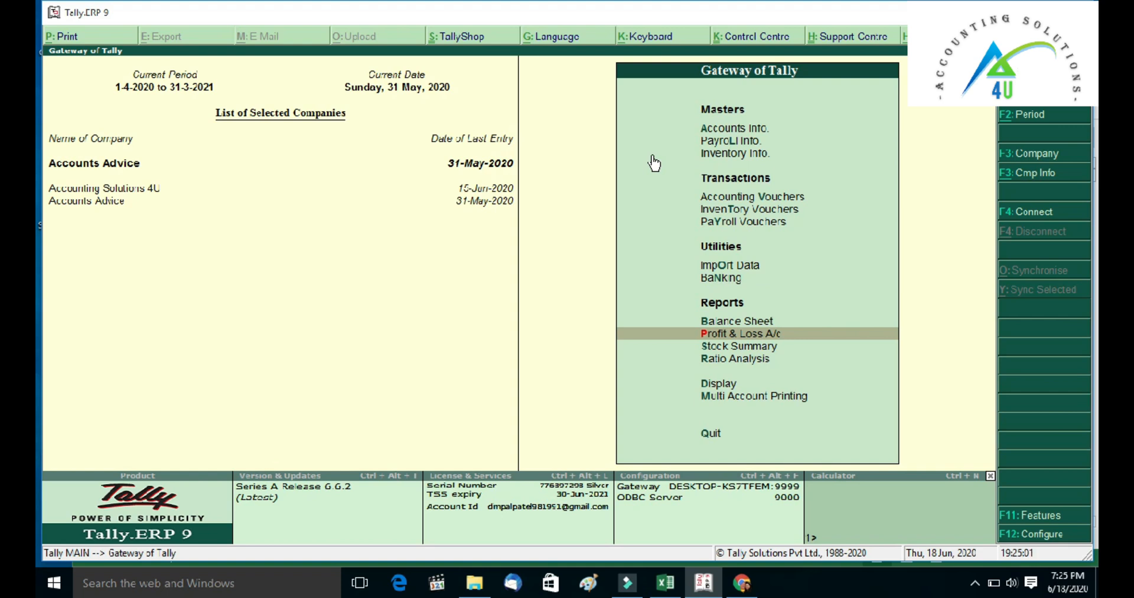
Start a new journal voucher and choose the first employee listed in the Excel salary sheet as the debit ledger
{"action": "key", "text": "v"}
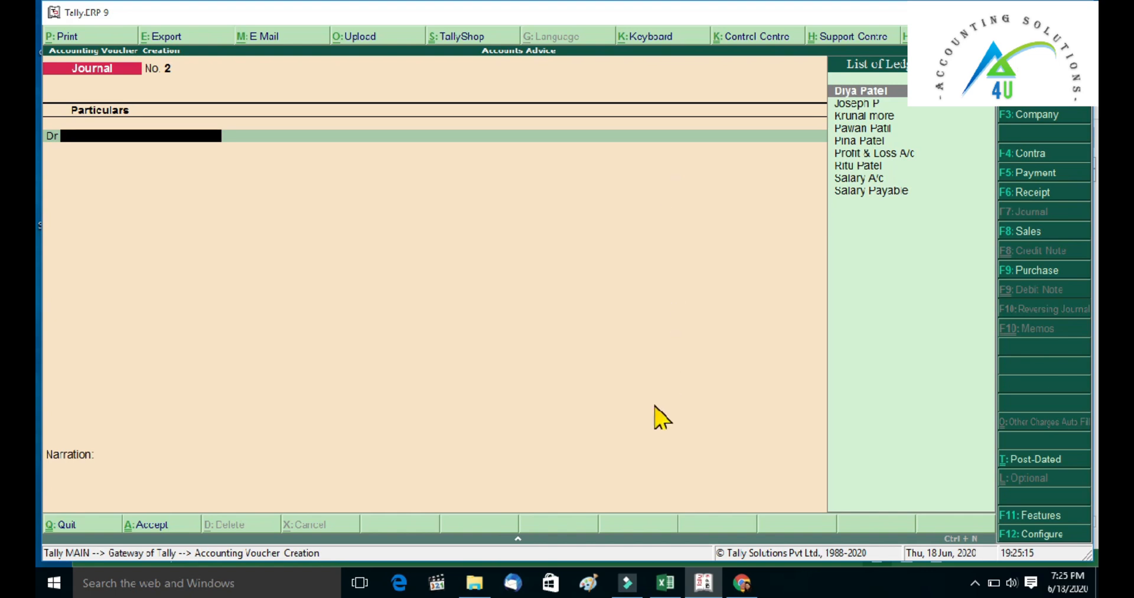
{"action": "left_click", "coordinate": [671, 590]}
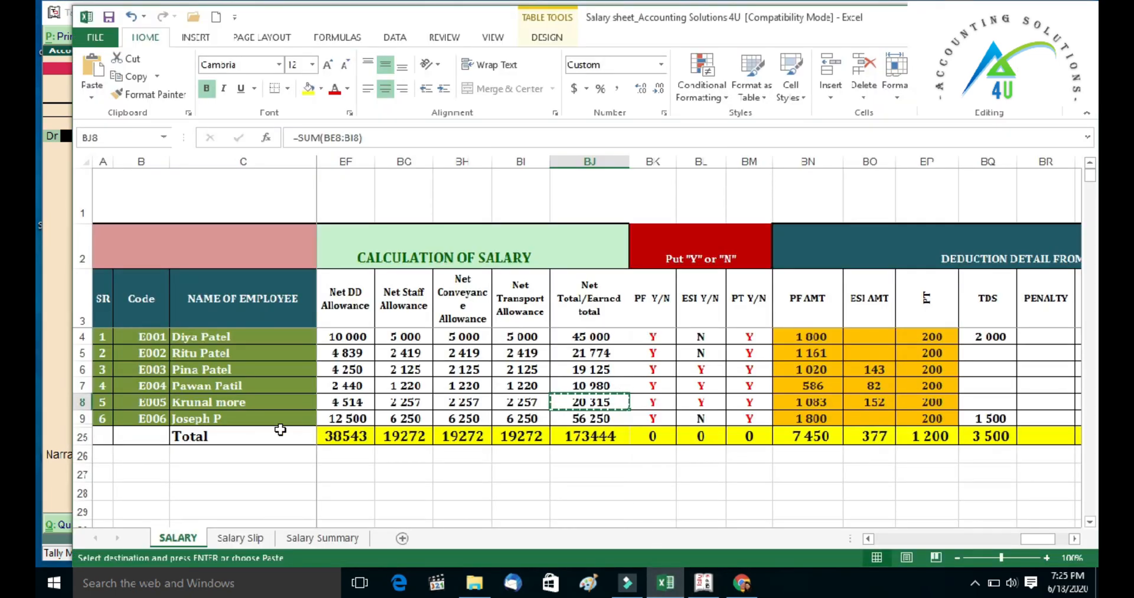
{"action": "left_click", "coordinate": [237, 335]}
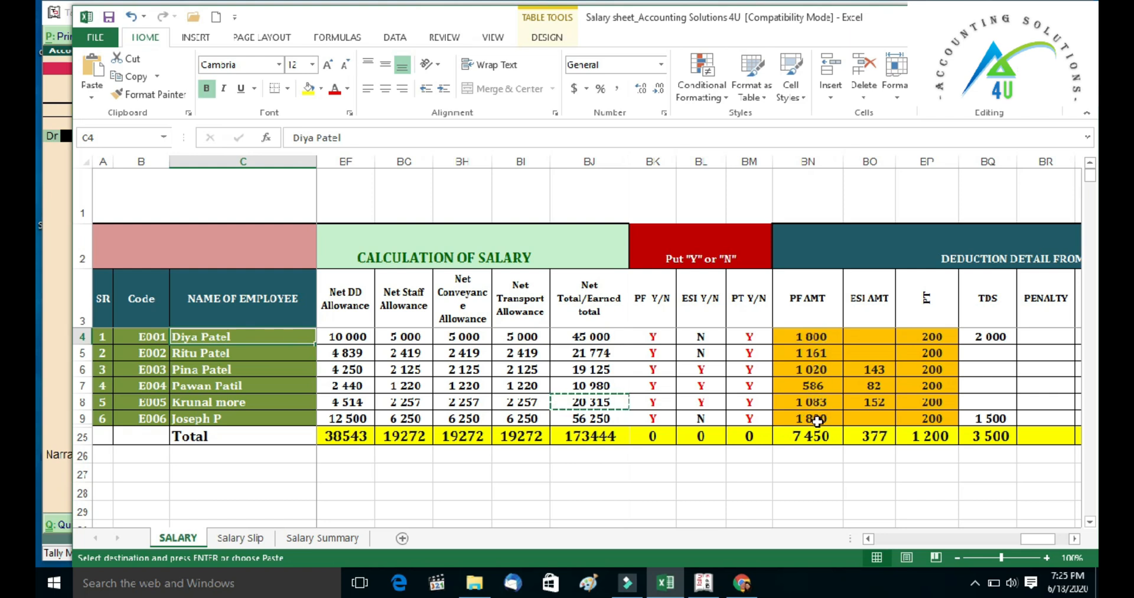
{"action": "key", "text": "alt"}
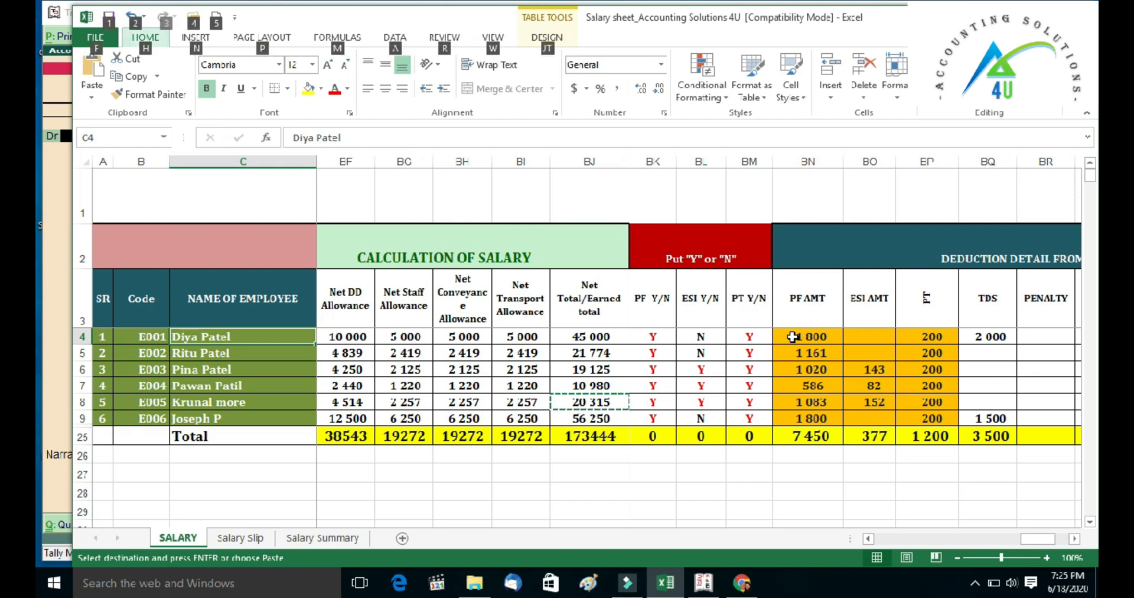
{"action": "key", "text": "alt+Tab"}
{"action": "type", "text": "Diya"}
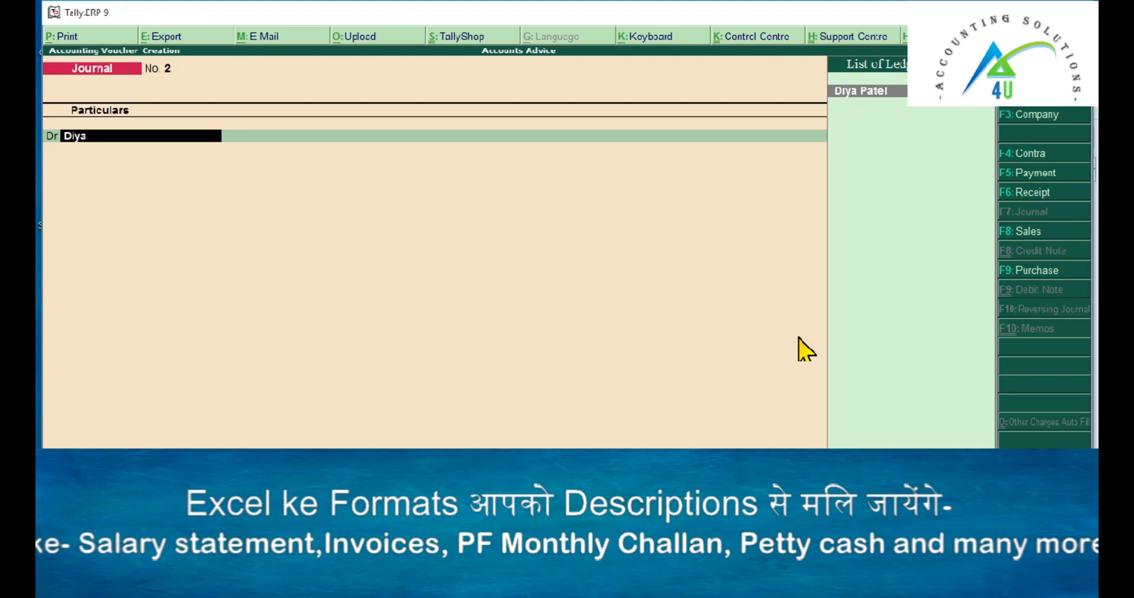
{"action": "key", "text": "Return"}
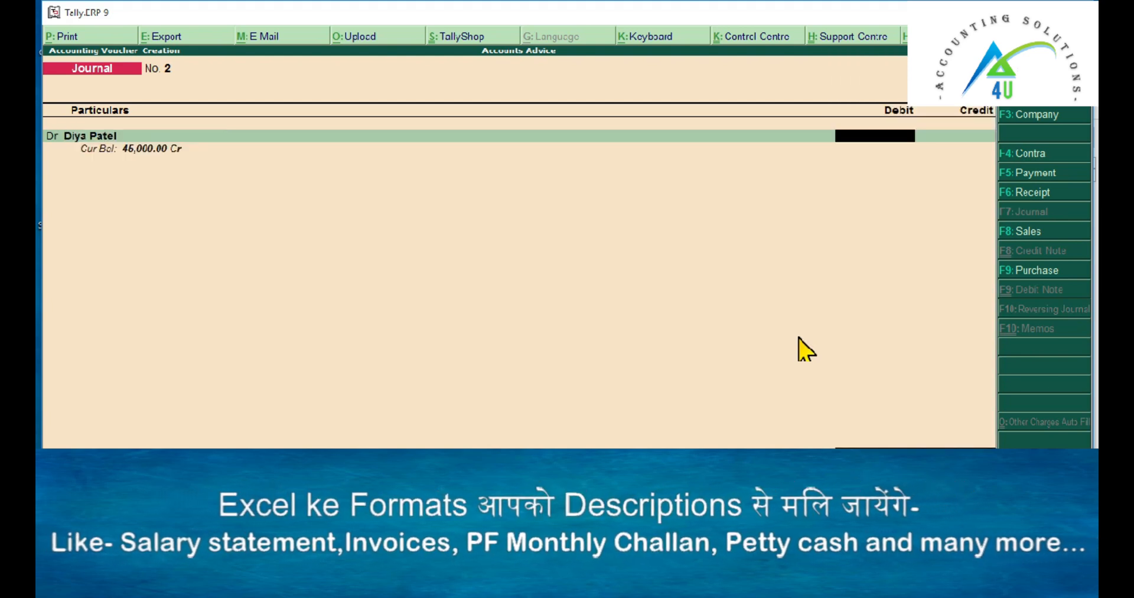
Look up the first employee's PF amount in the Excel sheet and debit that employee's ledger with 1800
{"action": "key", "text": "alt+Tab"}
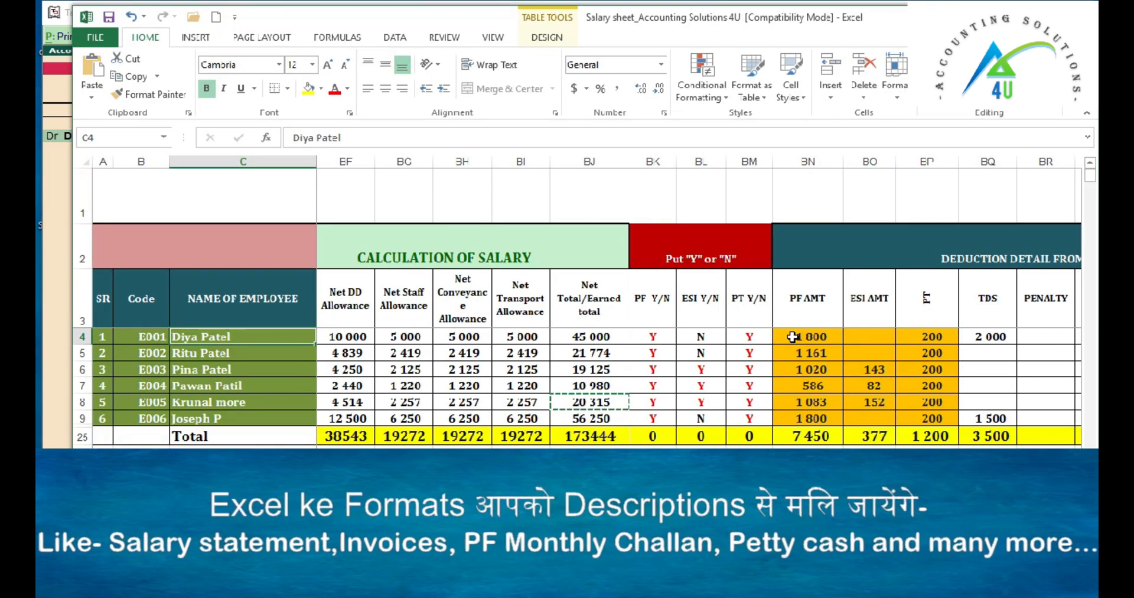
{"action": "left_click", "coordinate": [792, 336]}
{"action": "scroll", "coordinate": [508, 335], "scroll_direction": "right", "scroll_amount": 3}
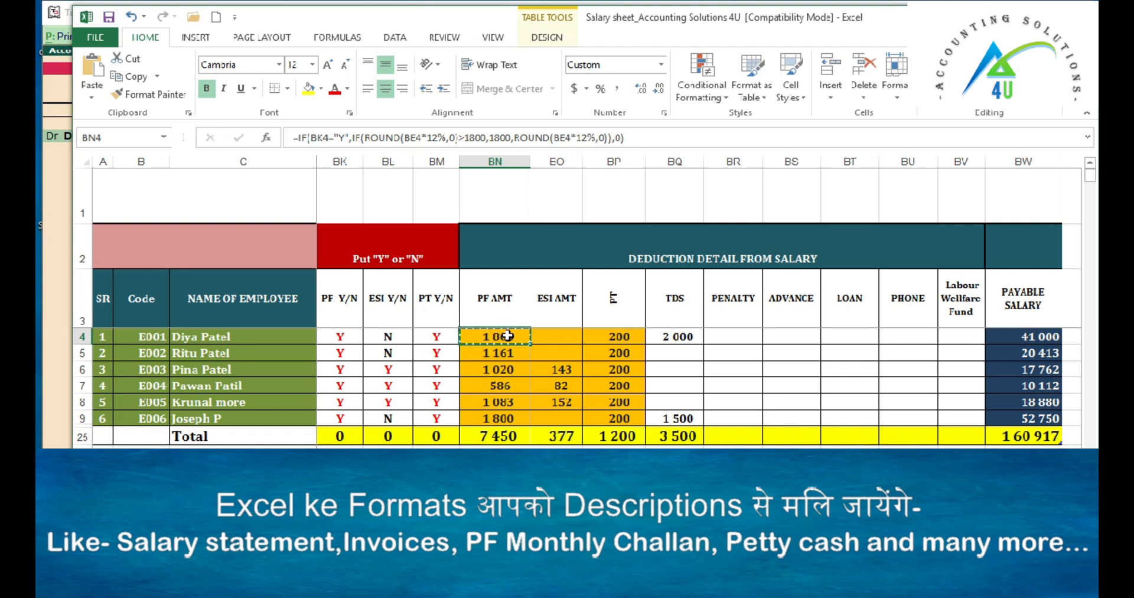
{"action": "key", "text": "alt+Tab"}
{"action": "type", "text": "1800"}
{"action": "key", "text": "Return"}
Add a debit line for the second employee's ledger with 1,161, copied from the PF amount in the Excel sheet
{"action": "type", "text": "d"}
{"action": "key", "text": "Return"}
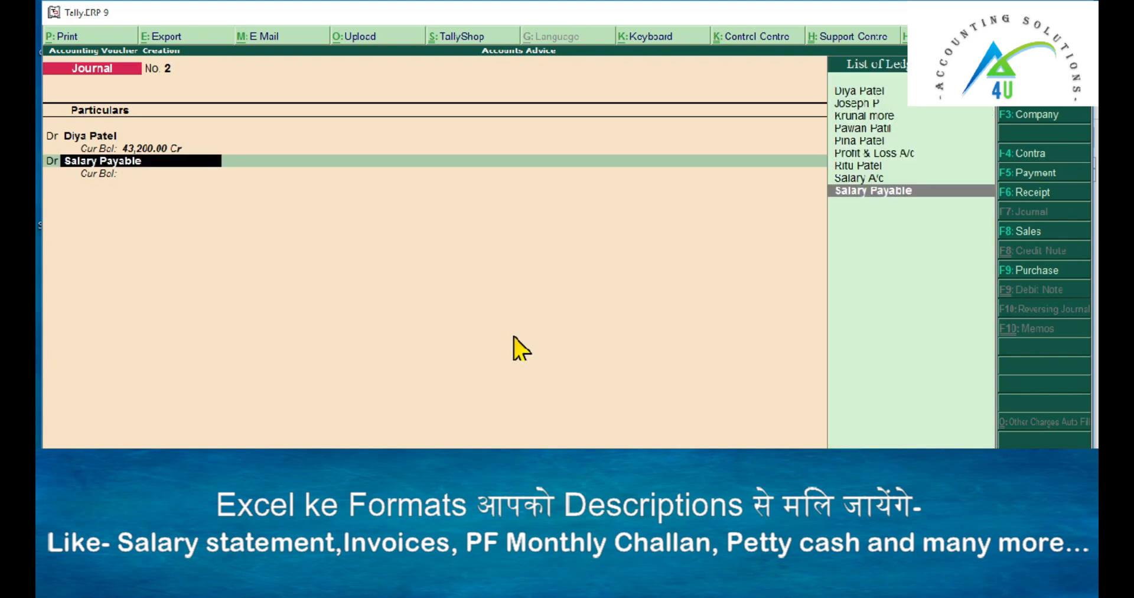
{"action": "key", "text": "alt+Tab"}
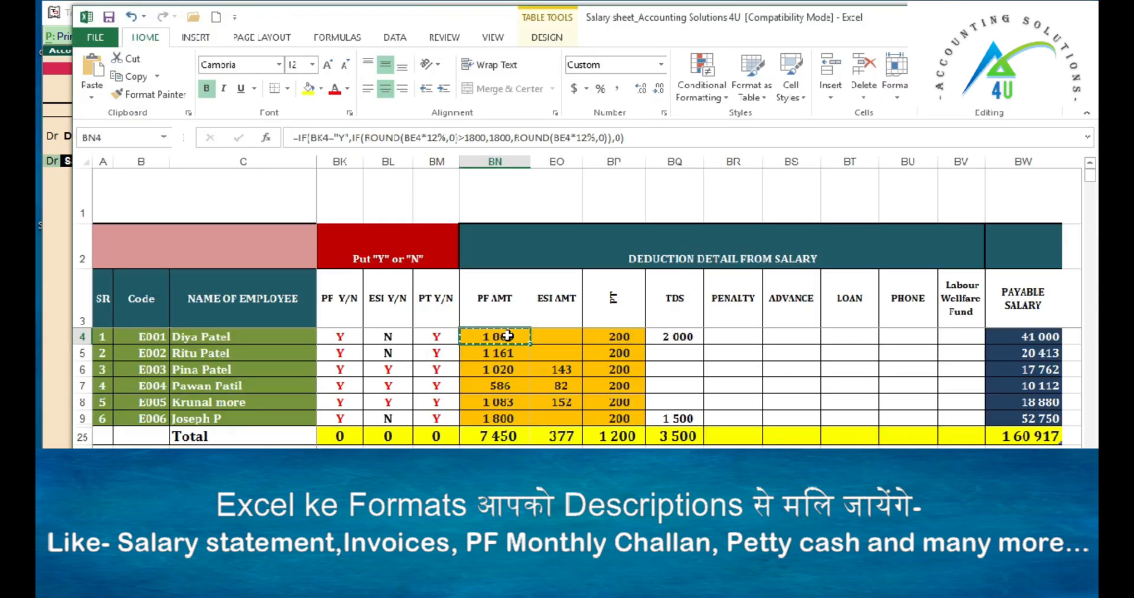
{"action": "key", "text": "Down"}
{"action": "key", "text": "ctrl+c"}
{"action": "key", "text": "alt+Tab"}
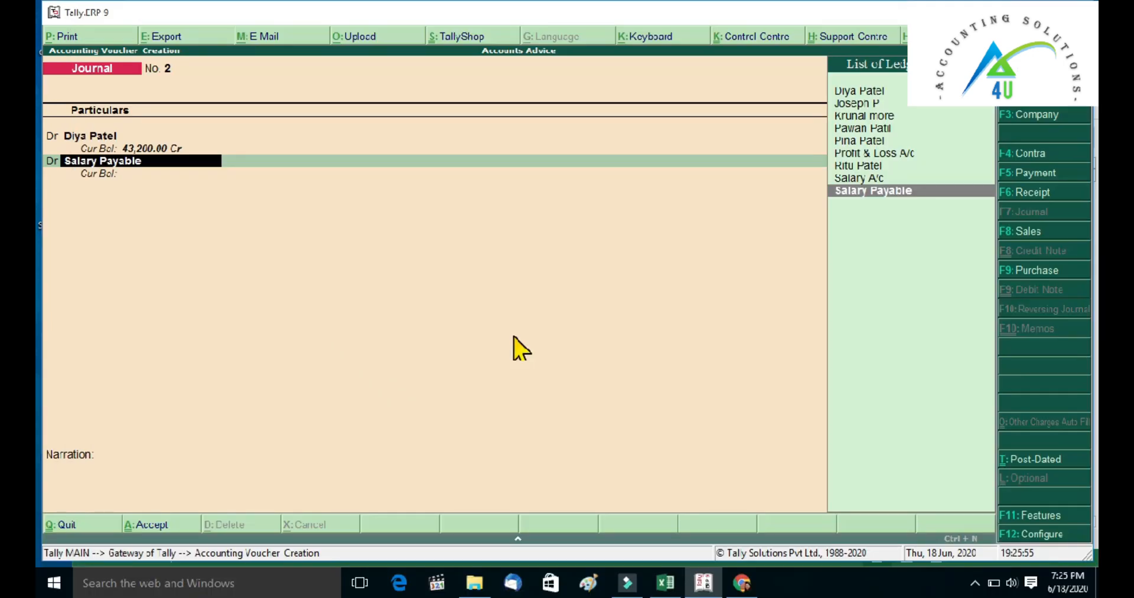
{"action": "type", "text": "Ri"}
{"action": "key", "text": "Return"}
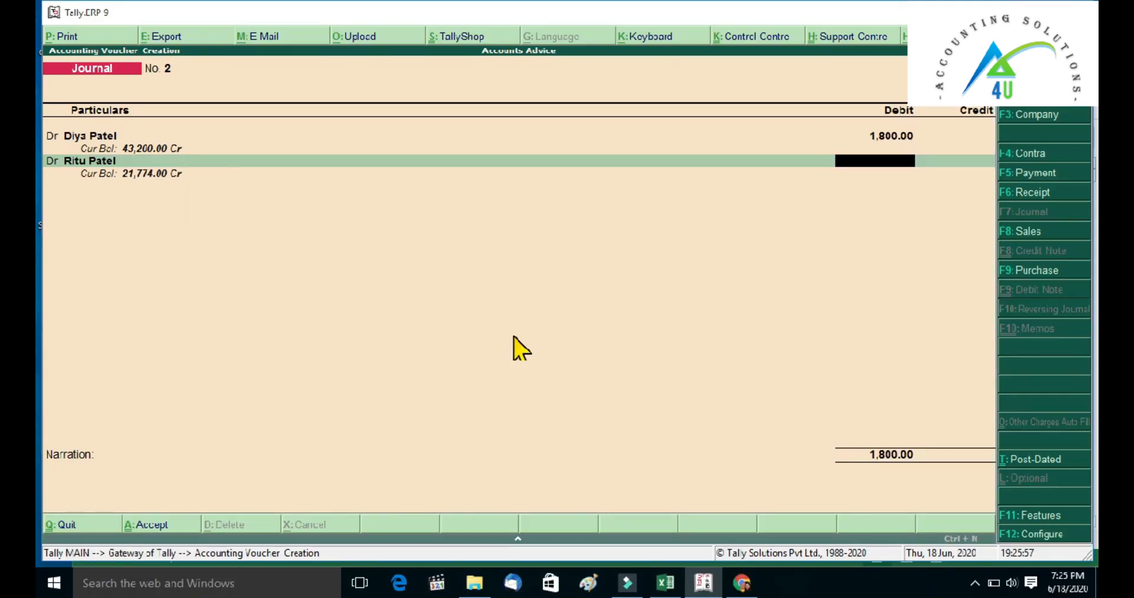
{"action": "type", "text": "1,161"}
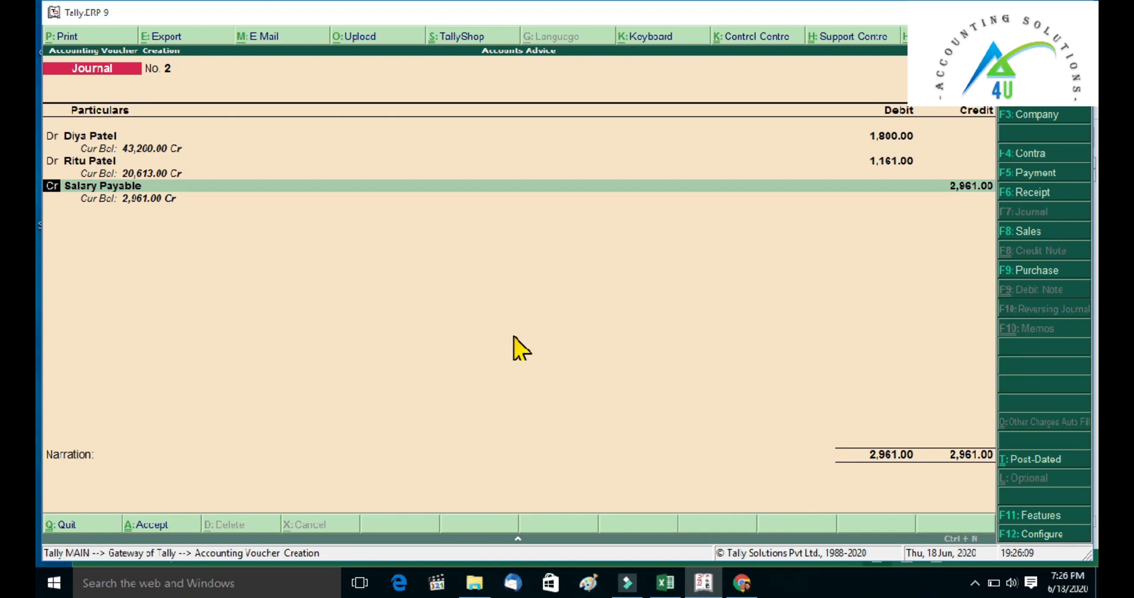
Debit the third to sixth employees' ledgers with their Excel PF amounts of 1,020, 586, 1,083 and 1,800
{"action": "type", "text": "d"}
{"action": "key", "text": "Return"}
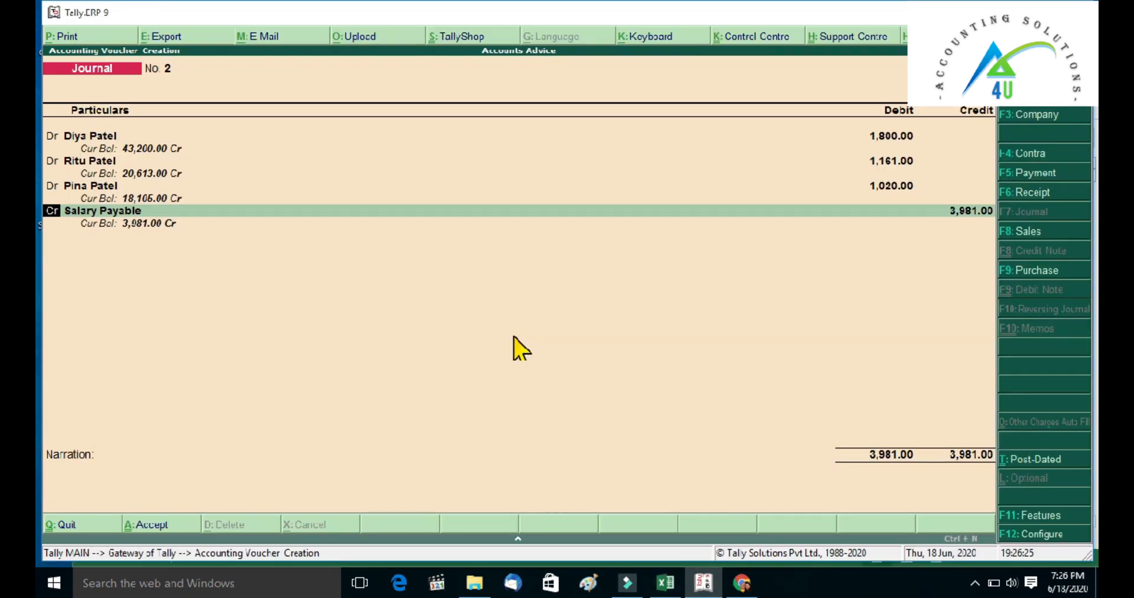
{"action": "type", "text": "d"}
{"action": "key", "text": "Return"}
{"action": "type", "text": "Pa"}
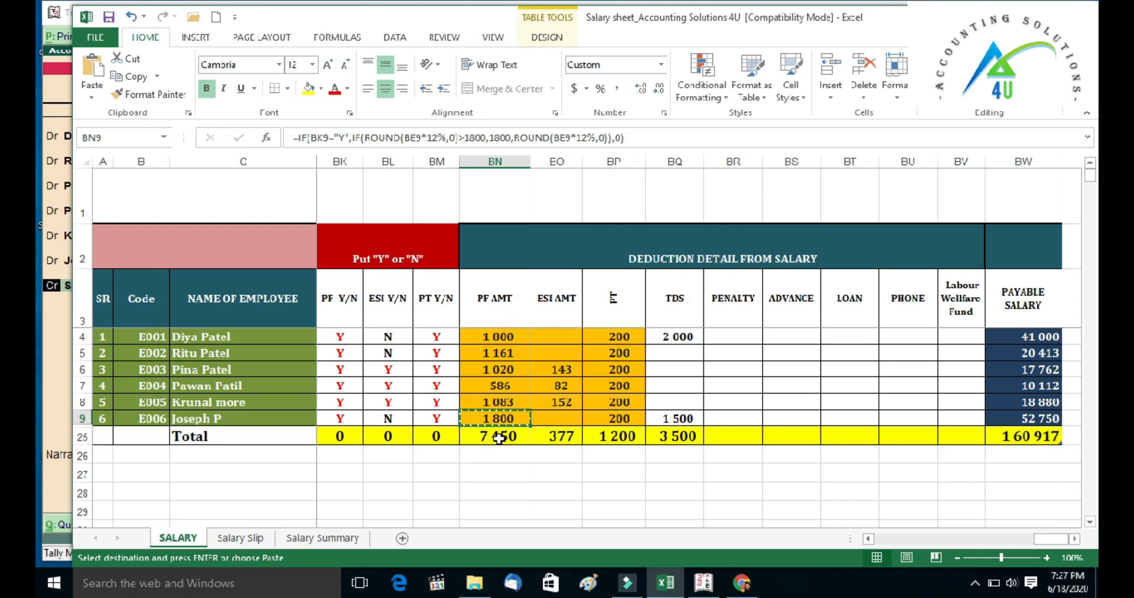
Create the credit ledger PF Contribution of Employees under Duties & Taxes with duty type Others, directly from the Tally journal voucher
{"action": "key", "text": "alt+Tab"}
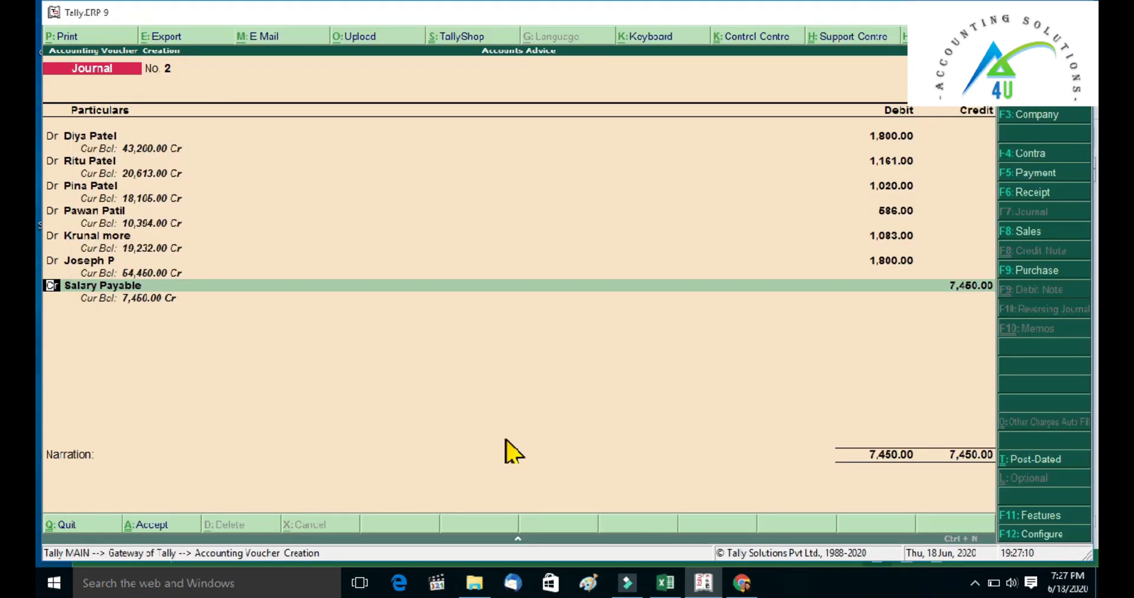
{"action": "key", "text": "Return"}
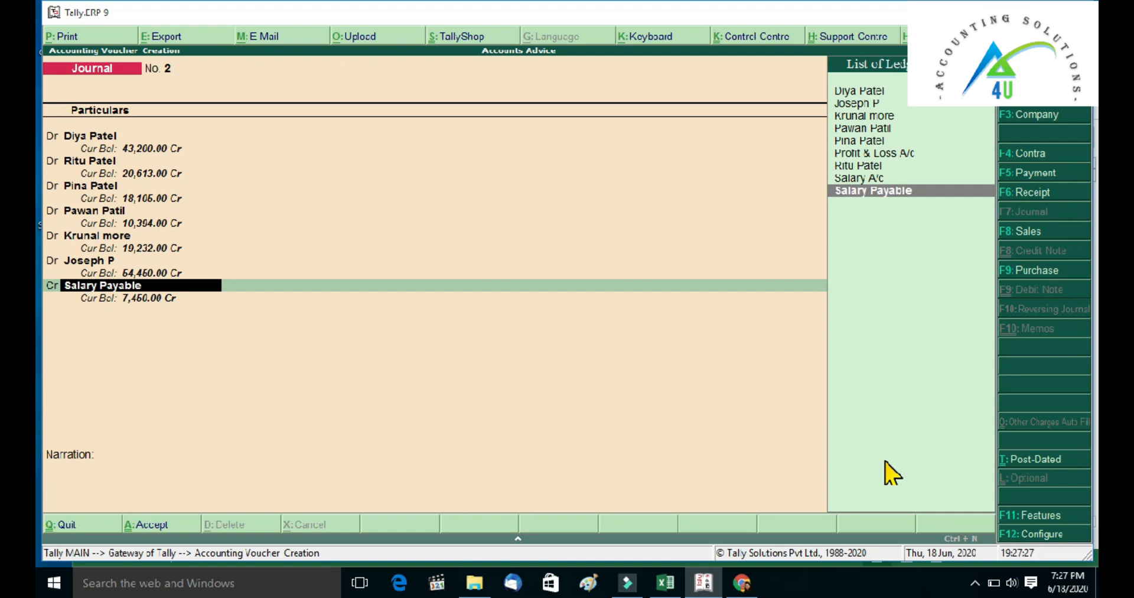
{"action": "key", "text": "alt+c"}
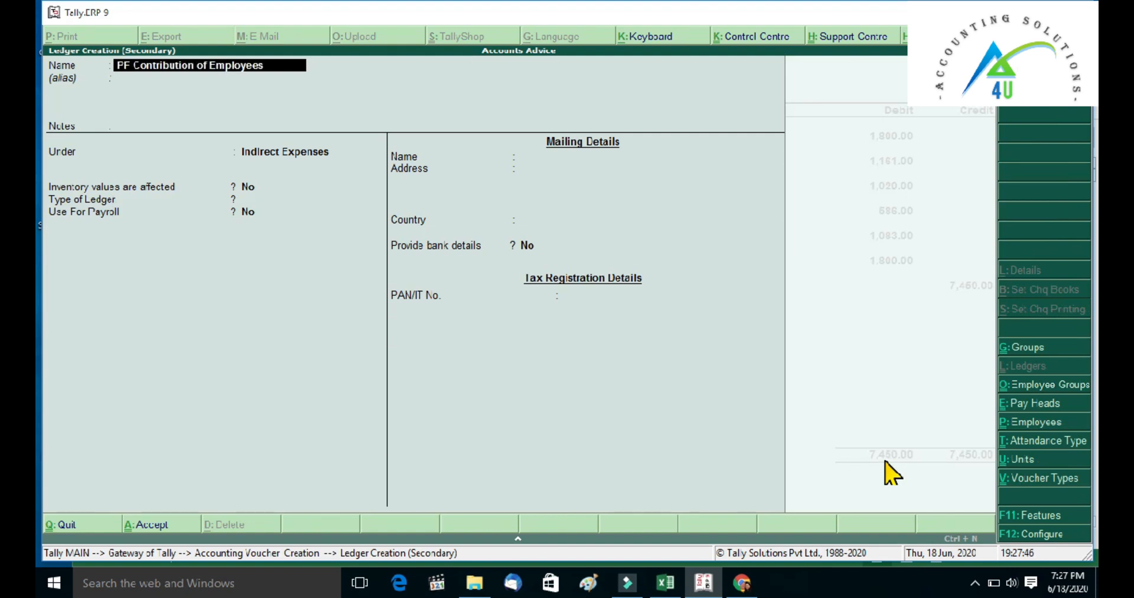
{"action": "key", "text": "Return"}
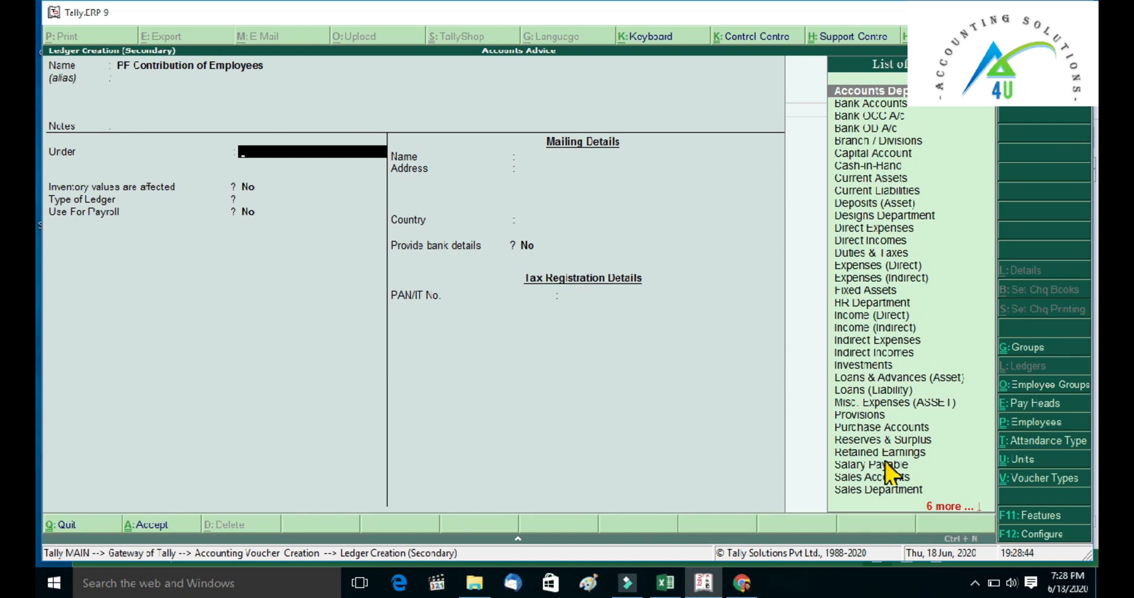
{"action": "type", "text": "Du"}
{"action": "key", "text": "Return"}
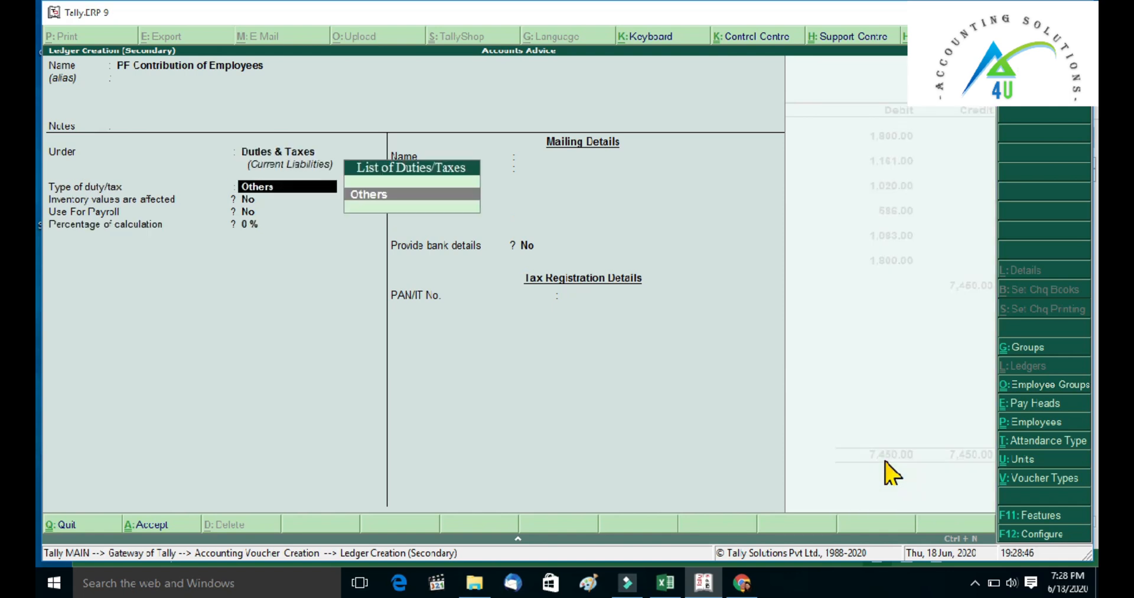
{"action": "key", "text": "Return"}
{"action": "key", "text": "Return"}
{"action": "key", "text": "Return"}
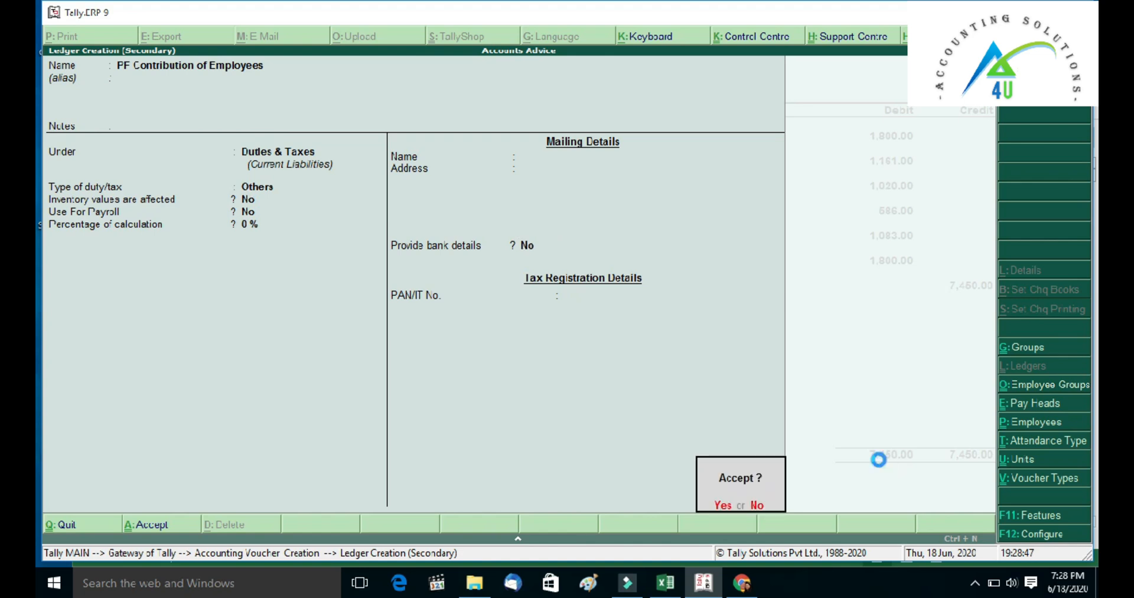
{"action": "key", "text": "Return"}
Credit PF Contribution of Employees with 7,450, leave the narration blank and save the journal voucher
{"action": "key", "text": "Return"}
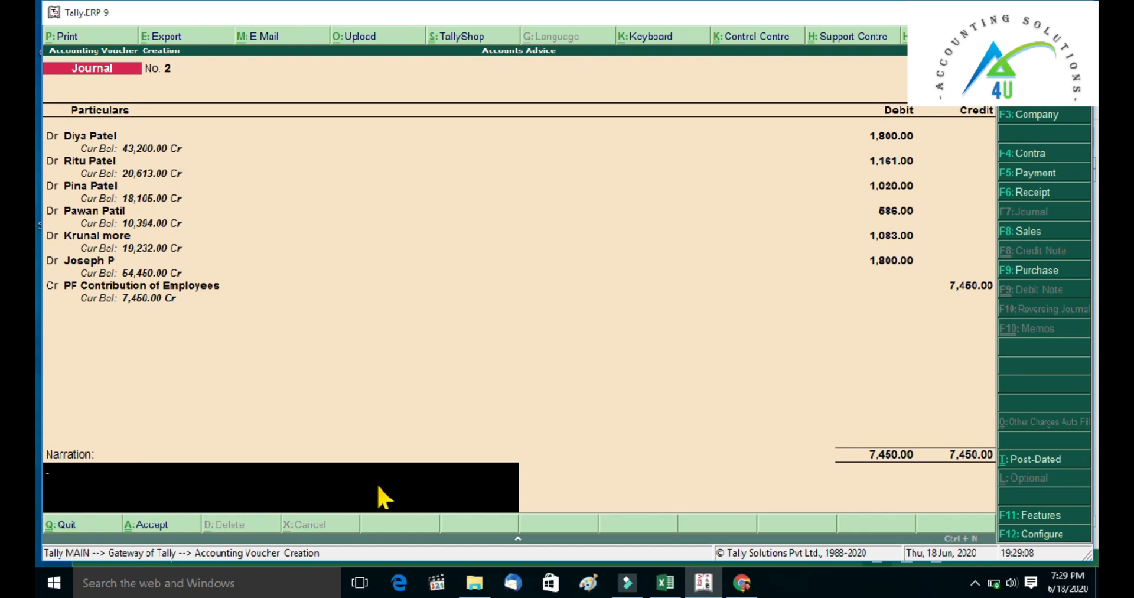
{"action": "key", "text": "Return"}
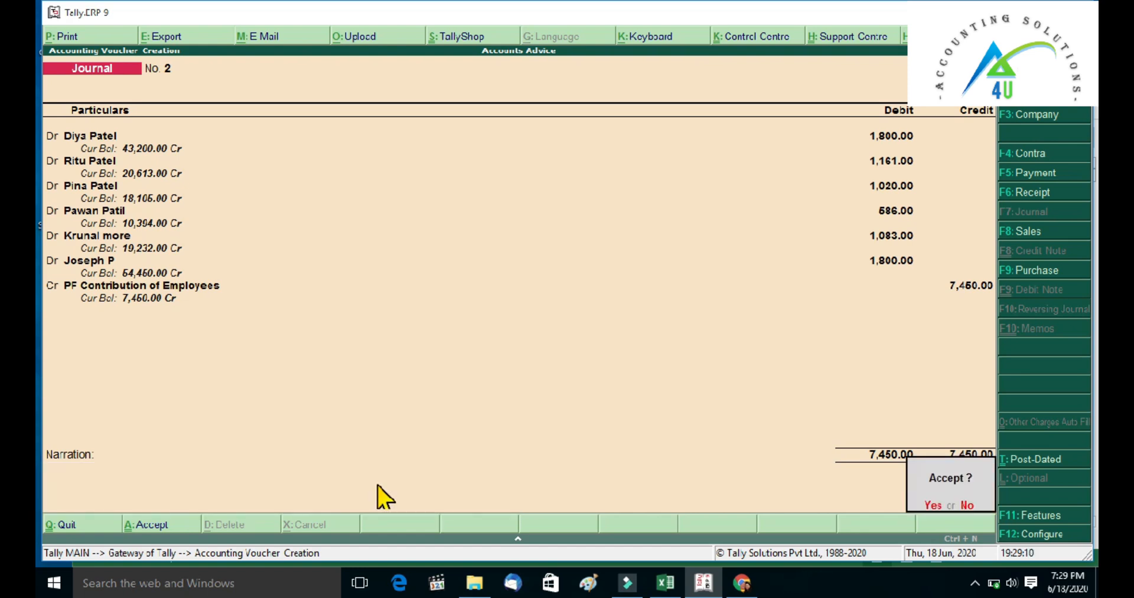
{"action": "key", "text": "Return"}
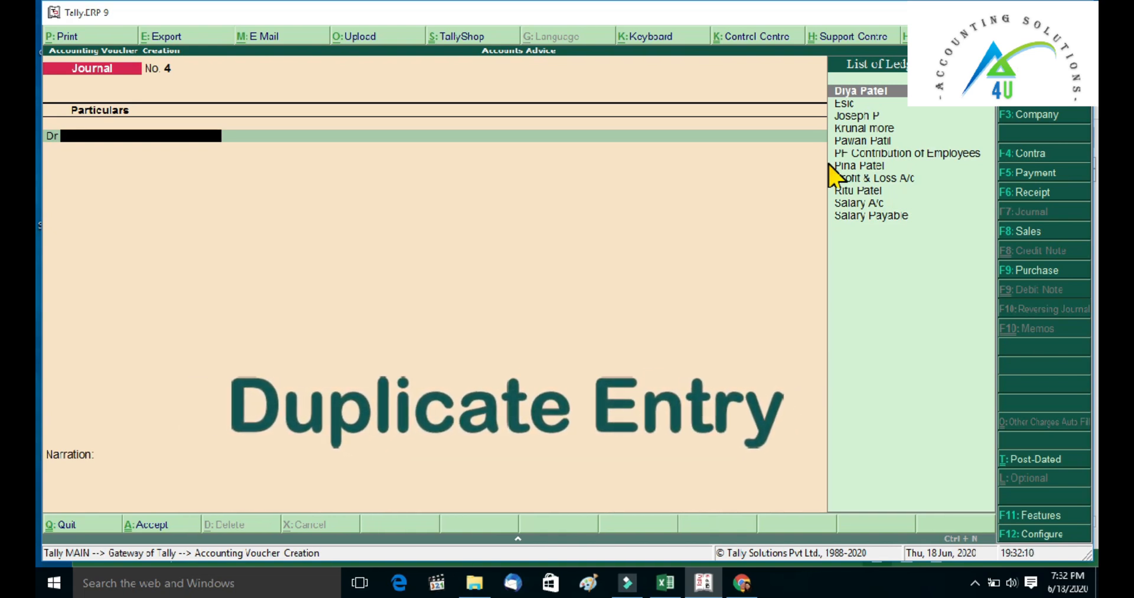
Quit voucher entry and return to the Gateway of Tally
{"action": "key", "text": "Escape"}
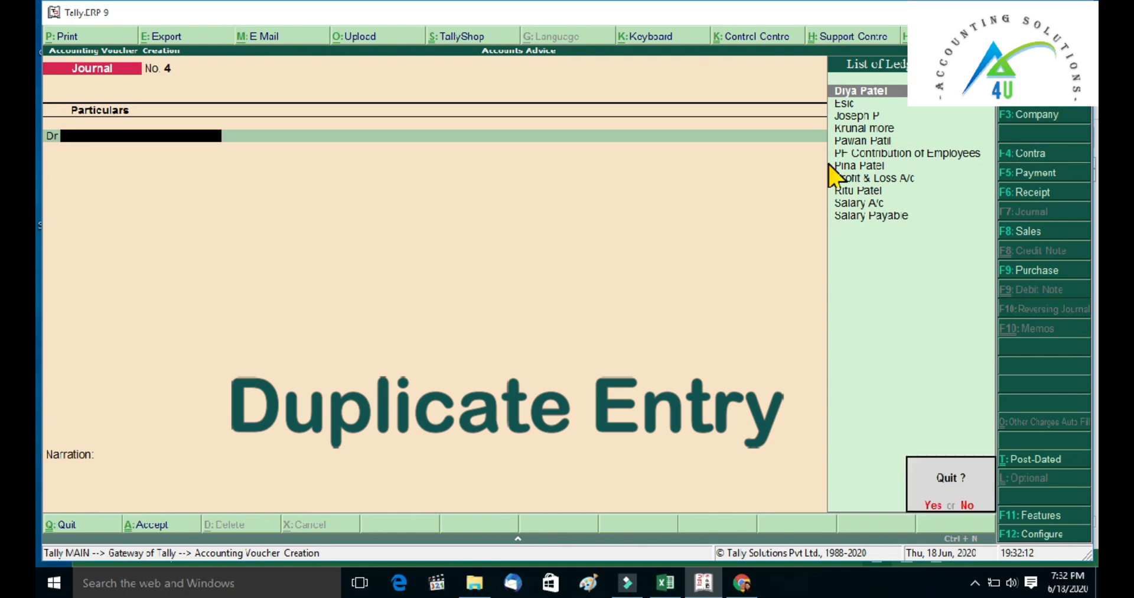
{"action": "key", "text": "y"}
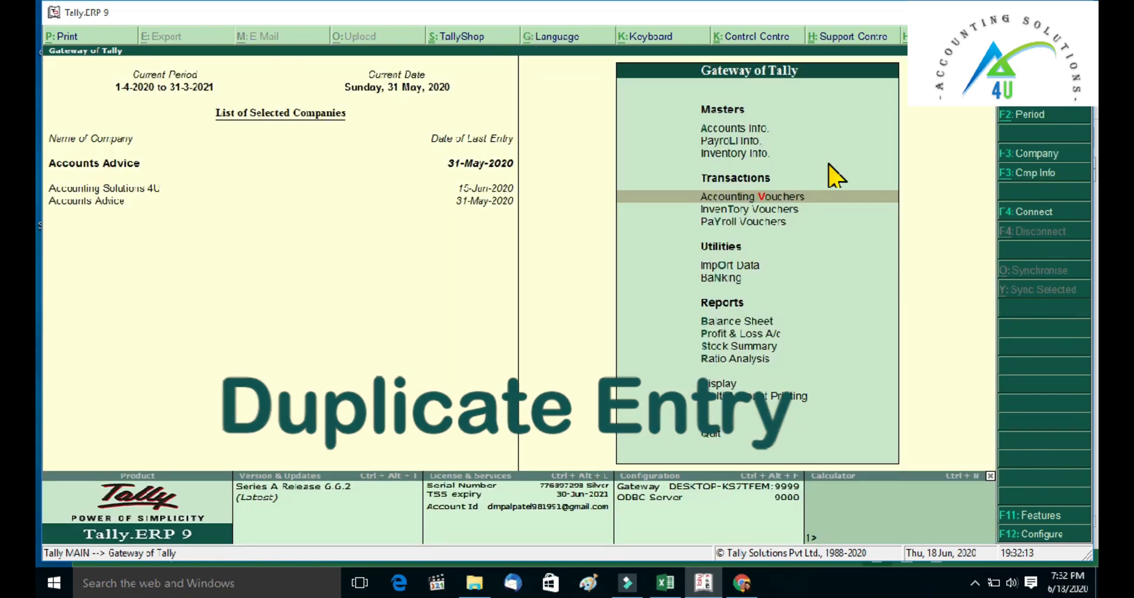
{"action": "key", "text": "Escape"}
{"action": "key", "text": "n"}
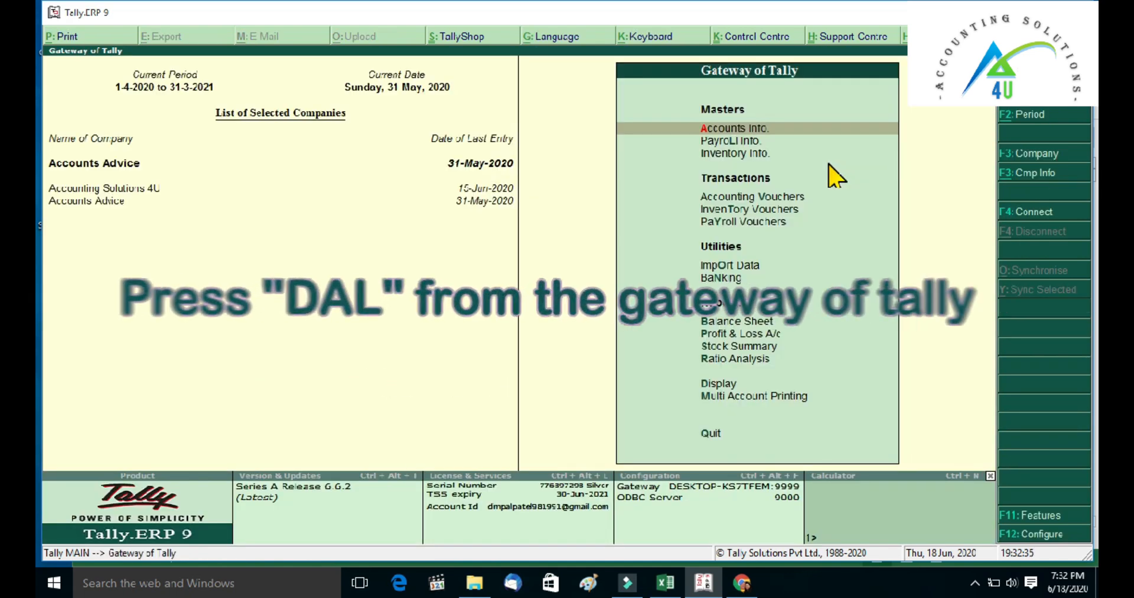
Display the PF Contribution of Employees ledger's vouchers and duplicate the PF journal voucher
{"action": "key", "text": "d"}
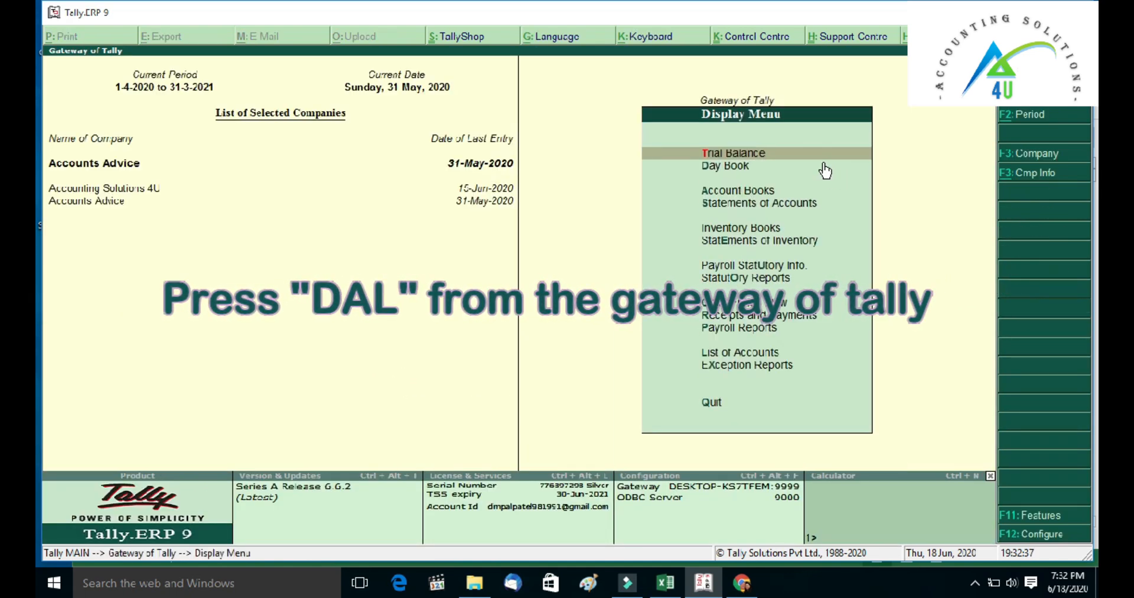
{"action": "key", "text": "a"}
{"action": "key", "text": "l"}
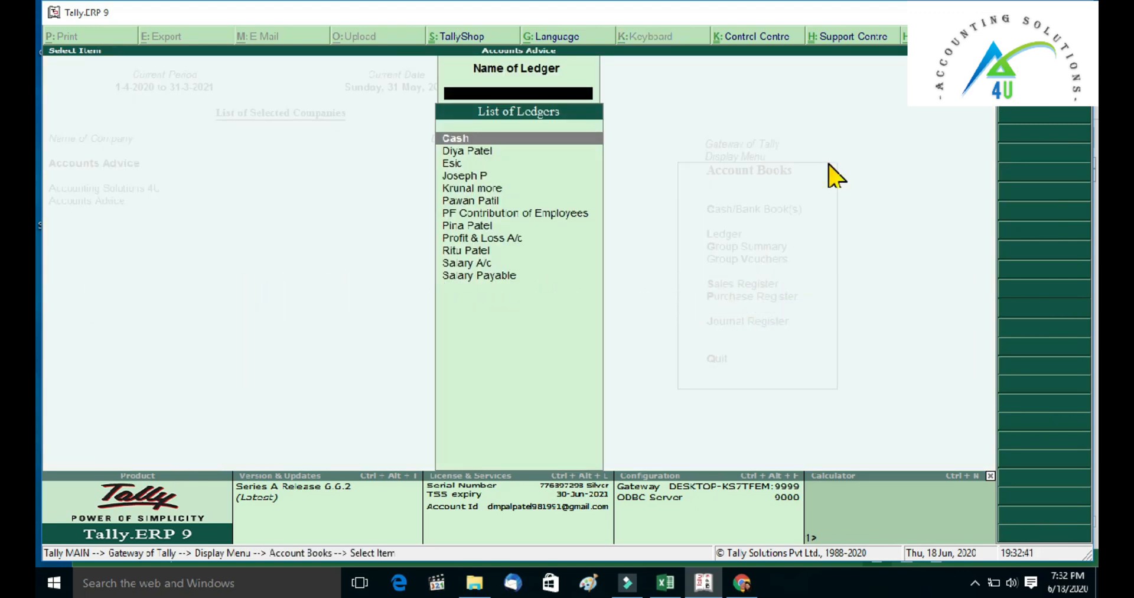
{"action": "key", "text": "Down"}
{"action": "key", "text": "Down"}
{"action": "key", "text": "Down"}
{"action": "key", "text": "Down"}
{"action": "key", "text": "Down"}
{"action": "key", "text": "Down"}
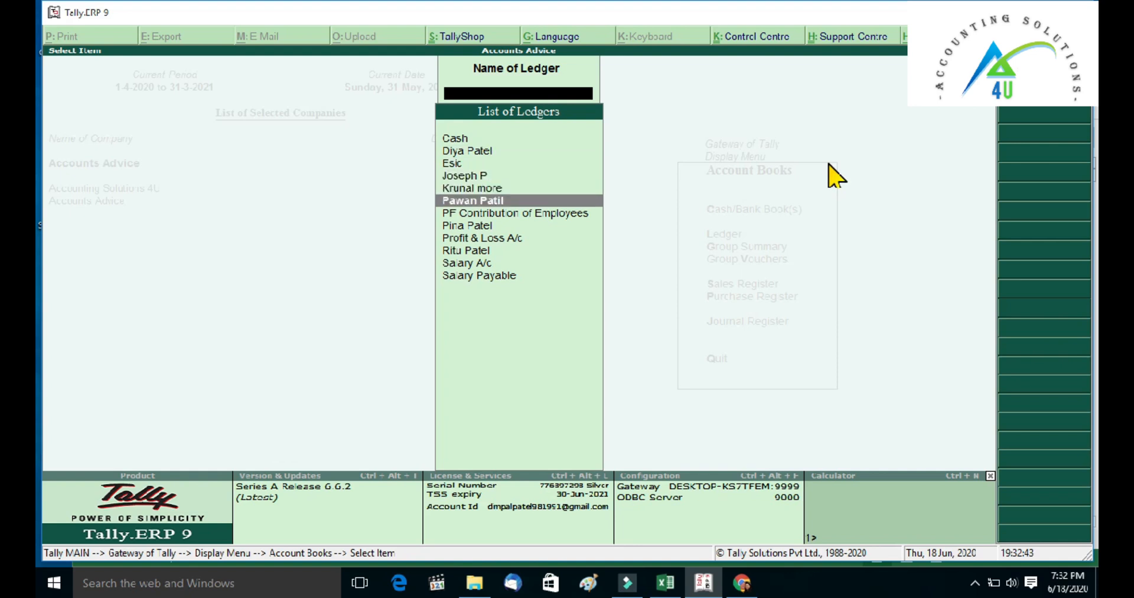
{"action": "key", "text": "Return"}
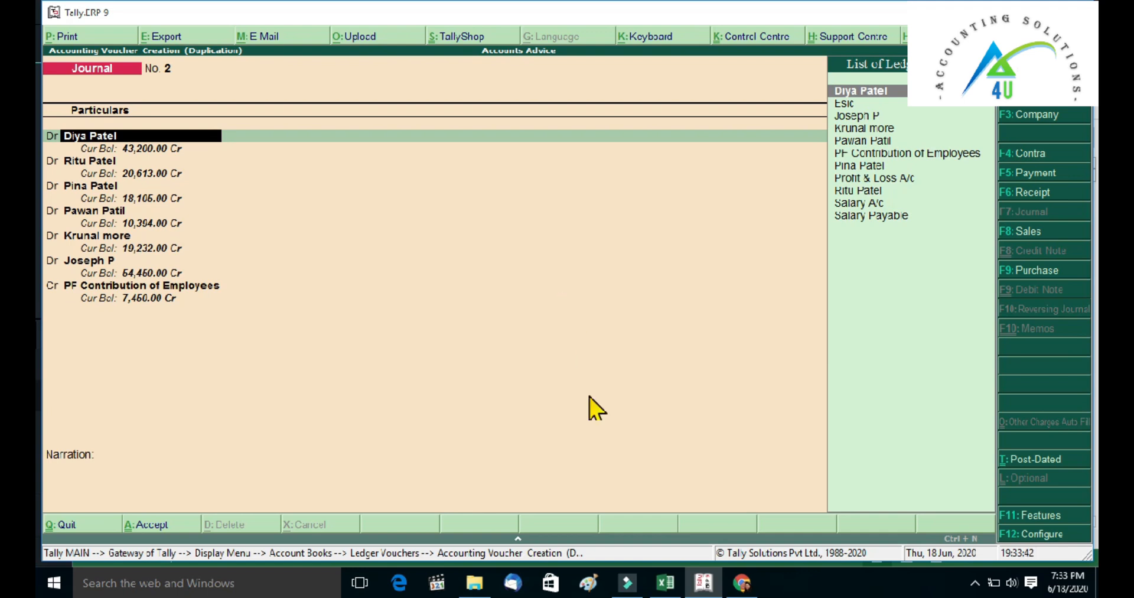
Check the first employee's ESI amount in the Excel sheet and clear that employee's debit in the duplicated voucher
{"action": "key", "text": "alt+Tab"}
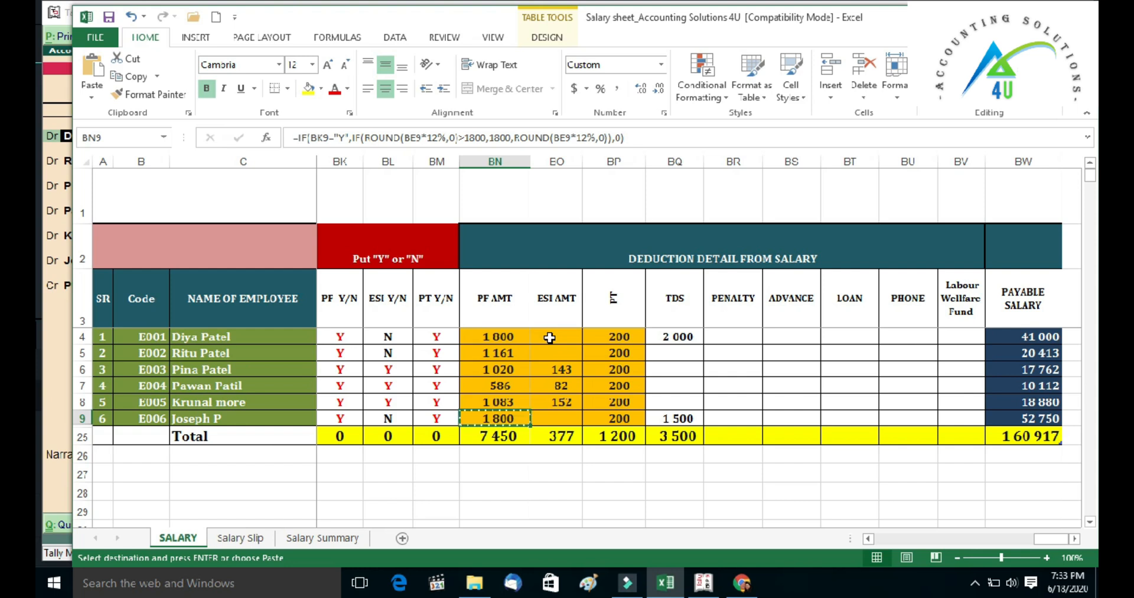
{"action": "key", "text": "alt+Tab"}
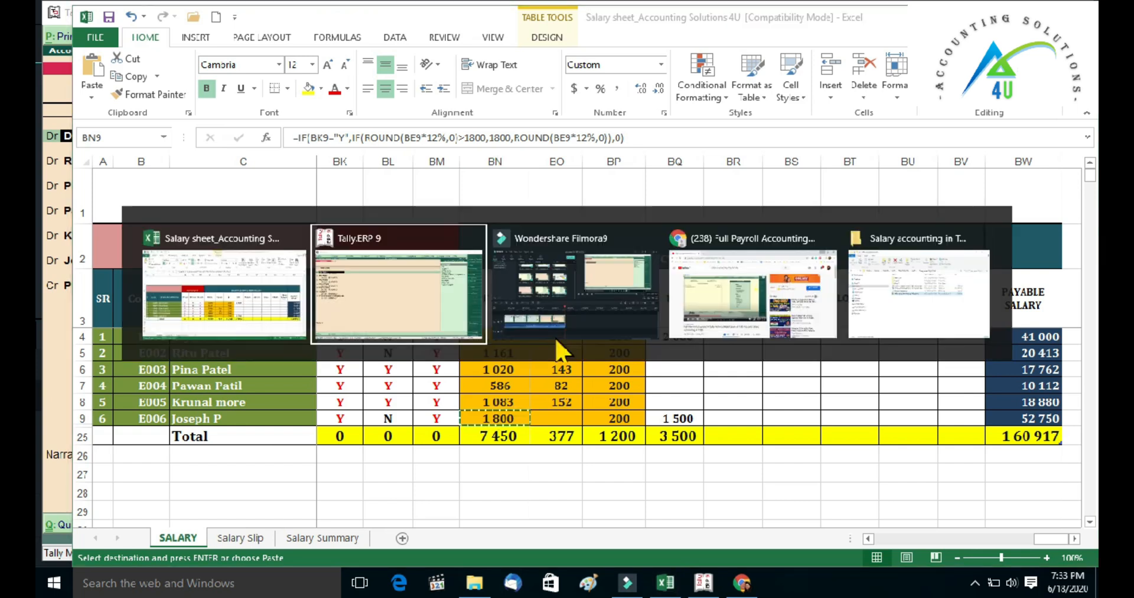
{"action": "key", "text": "Return"}
{"action": "key", "text": "BackSpace"}
{"action": "key", "text": "Return"}
{"action": "key", "text": "Return"}
{"action": "key", "text": "Return"}
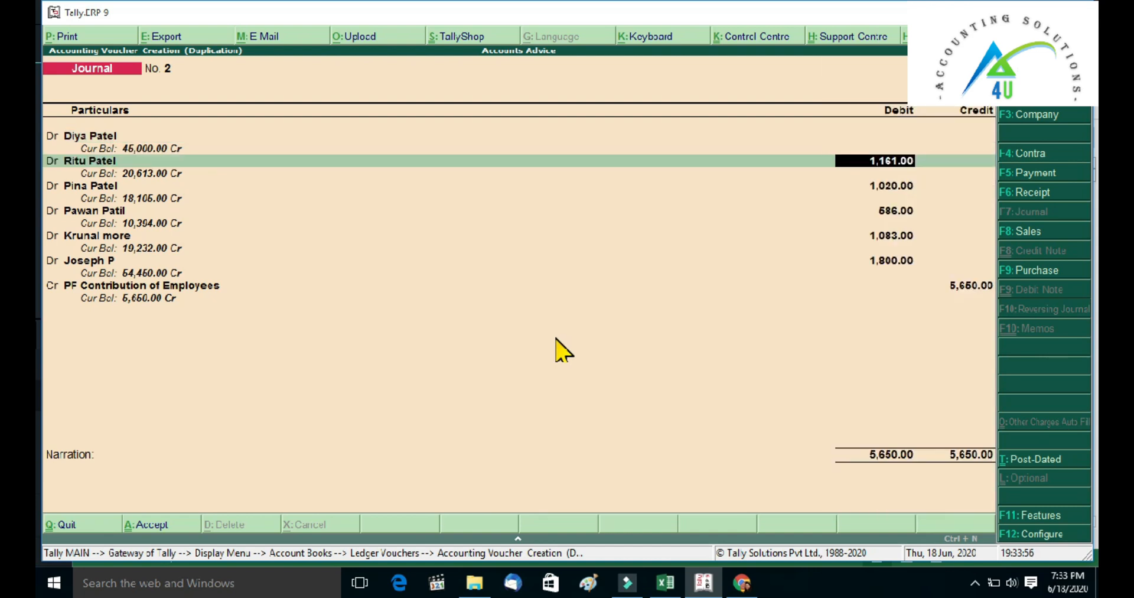
Check the second employee's ESI amount in the Excel sheet and clear that employee's debit in the voucher
{"action": "key", "text": "alt+Tab"}
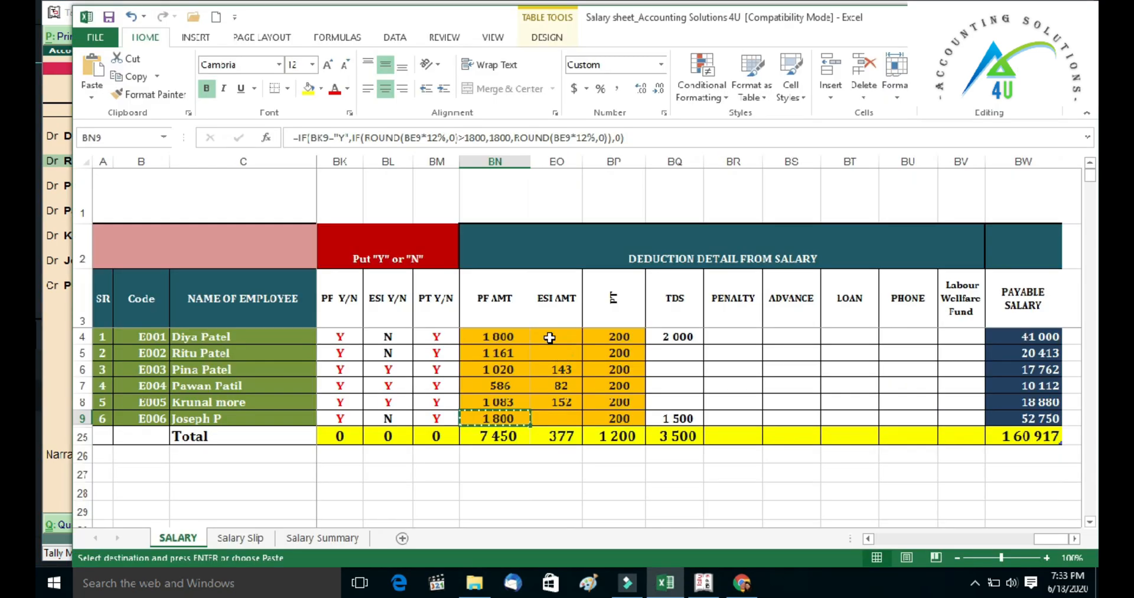
{"action": "key", "text": "alt+Tab"}
{"action": "key", "text": "BackSpace"}
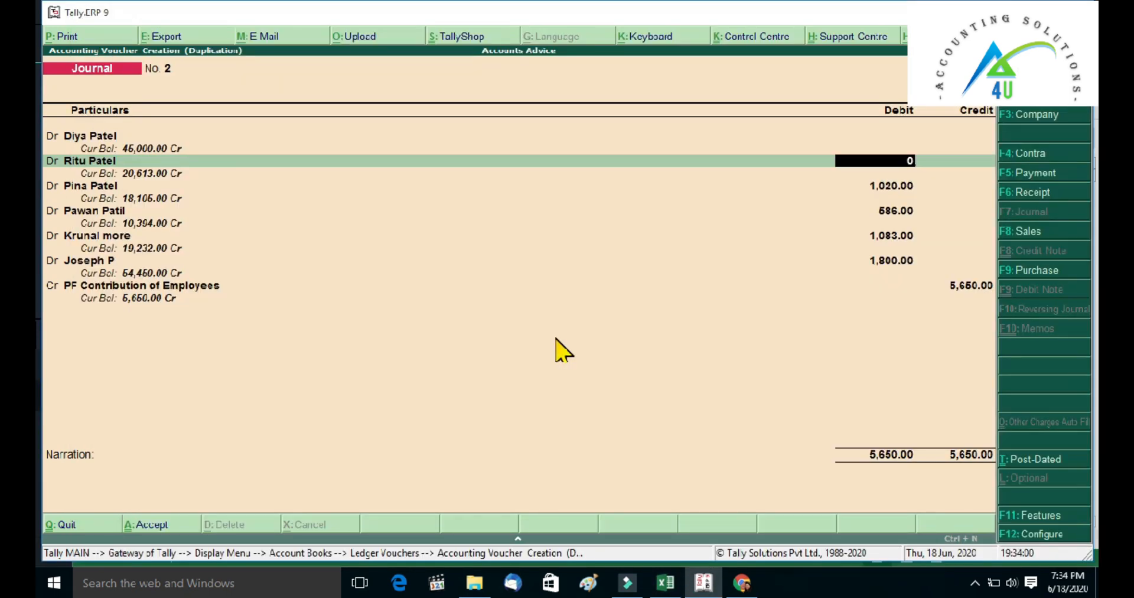
{"action": "key", "text": "Return"}
{"action": "key", "text": "Return"}
{"action": "key", "text": "Return"}
Set the third employee's debit to 143, the ESI amount from the Excel sheet
{"action": "key", "text": "alt+Tab"}
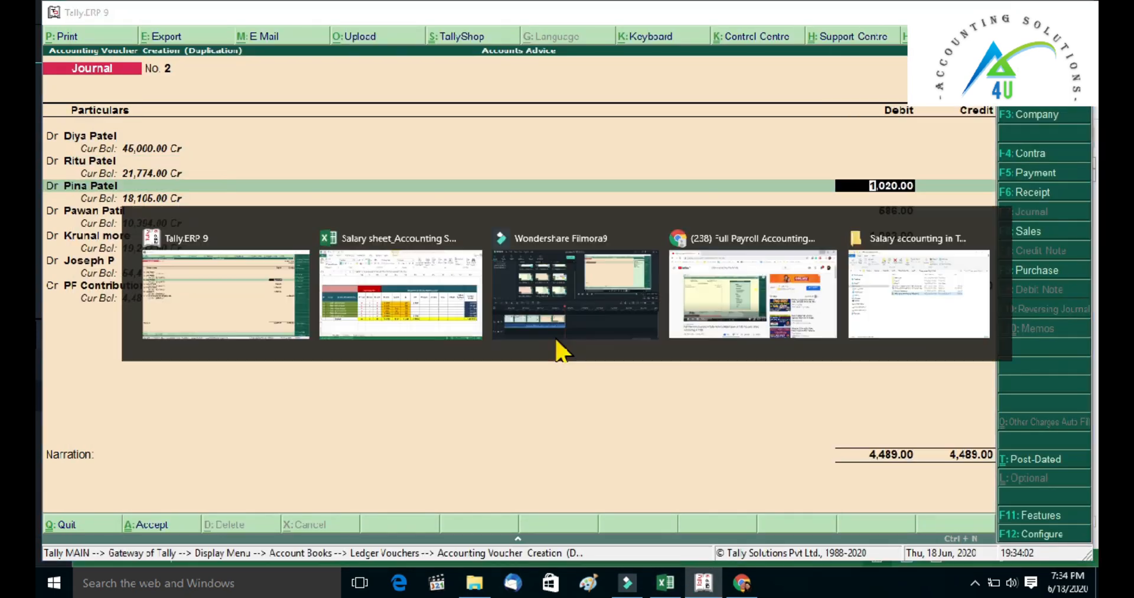
{"action": "left_click", "coordinate": [552, 368]}
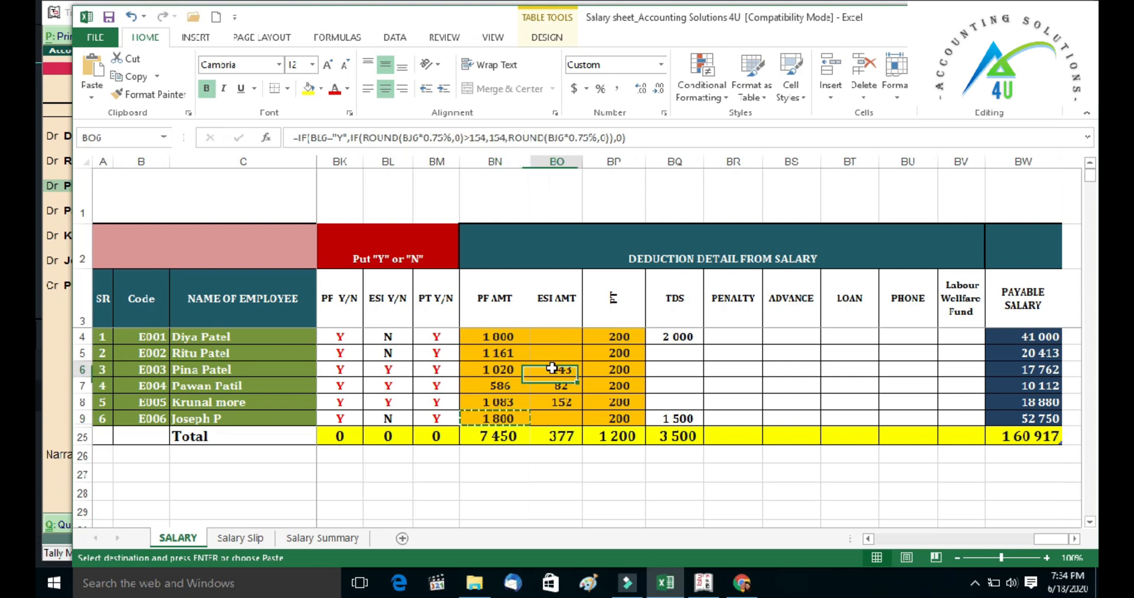
{"action": "key", "text": "alt+Tab"}
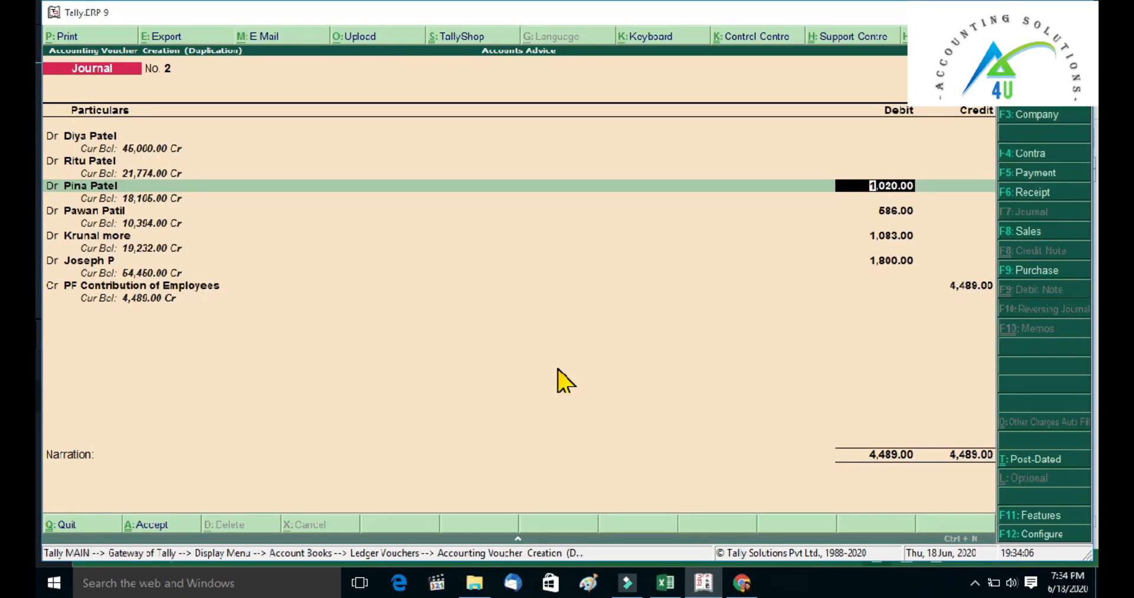
{"action": "type", "text": "143"}
{"action": "key", "text": "Return"}
{"action": "key", "text": "Return"}
{"action": "key", "text": "Return"}
Copy the fourth employee's ESI amount from the Excel sheet and set that employee's debit to 82
{"action": "key", "text": "alt+Tab"}
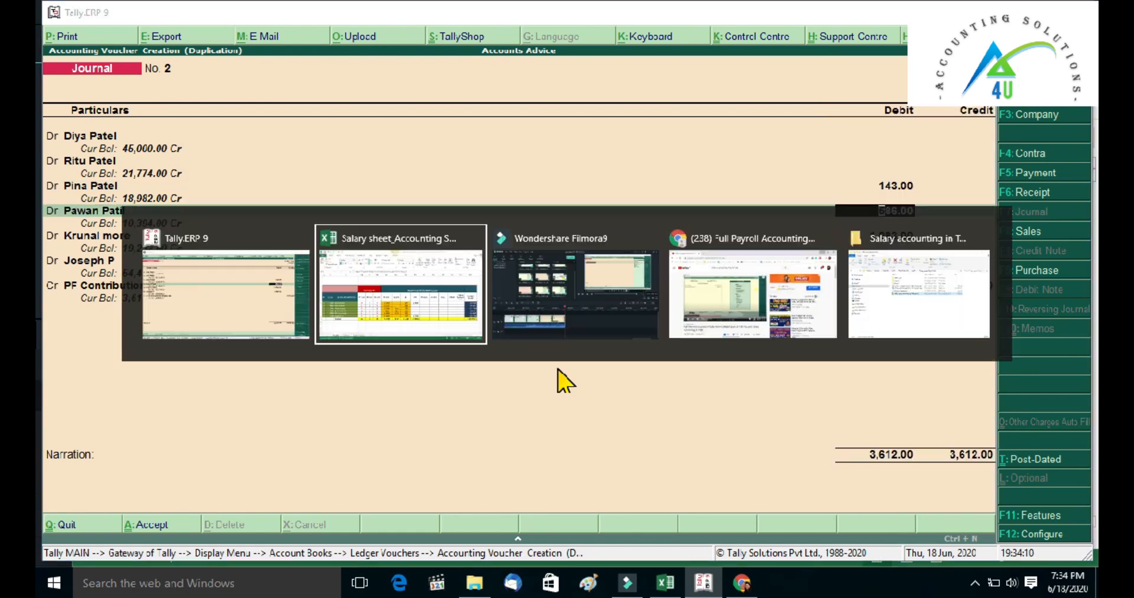
{"action": "left_click", "coordinate": [554, 384]}
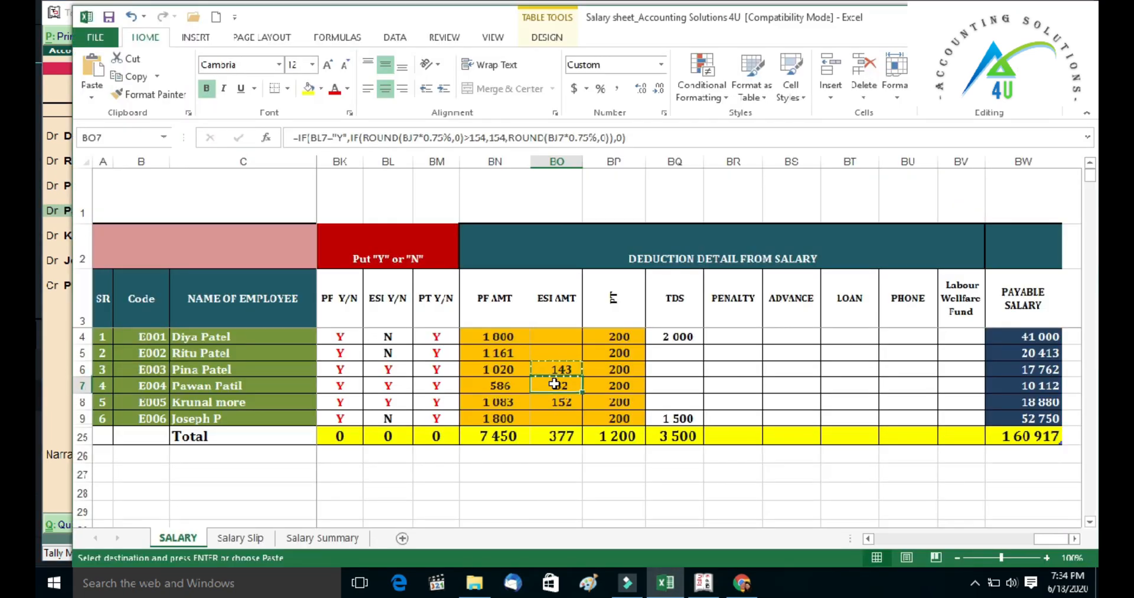
{"action": "key", "text": "ctrl+c"}
{"action": "key", "text": "alt+Tab"}
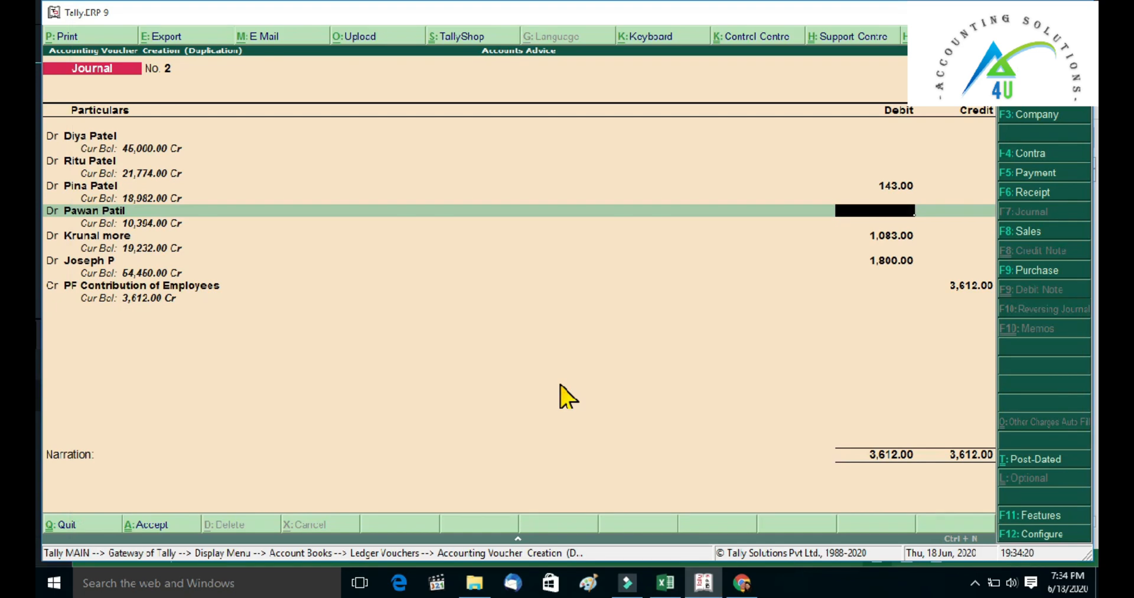
{"action": "key", "text": "ctrl+alt+v"}
{"action": "key", "text": "Return"}
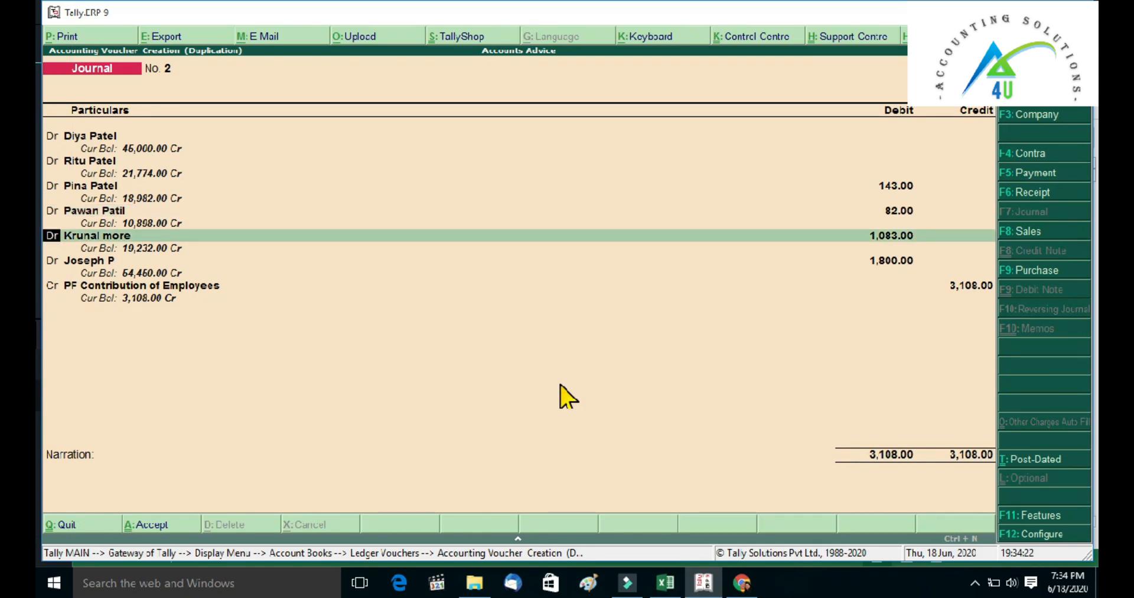
Set the fifth employee's debit to 152, copied from the Excel ESI column, and clear the sixth employee's debit
{"action": "key", "text": "Return"}
{"action": "key", "text": "Return"}
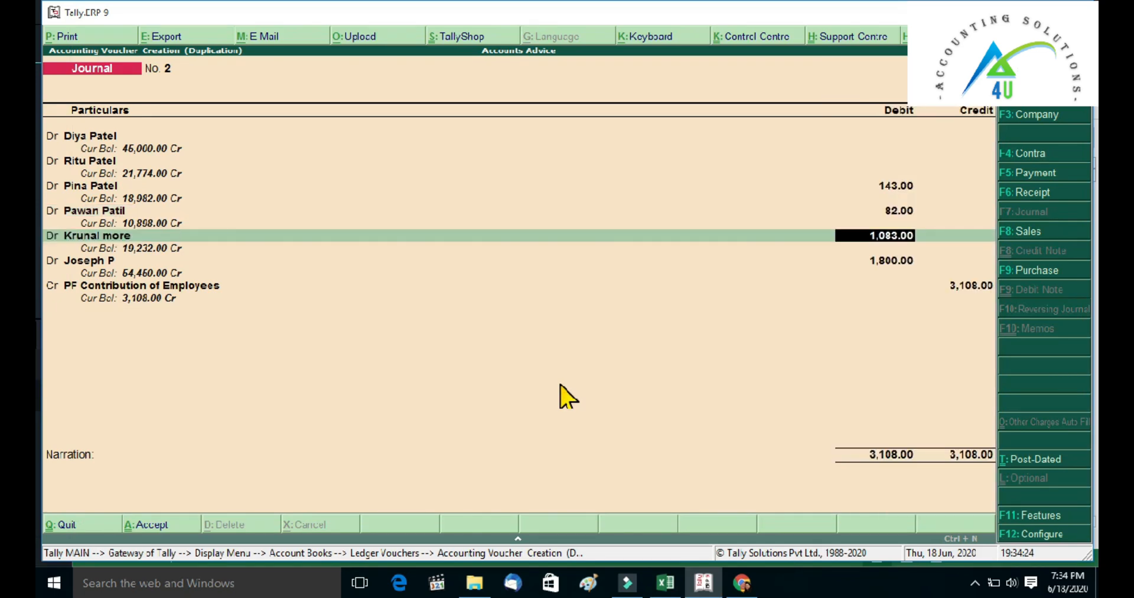
{"action": "key", "text": "alt+Tab"}
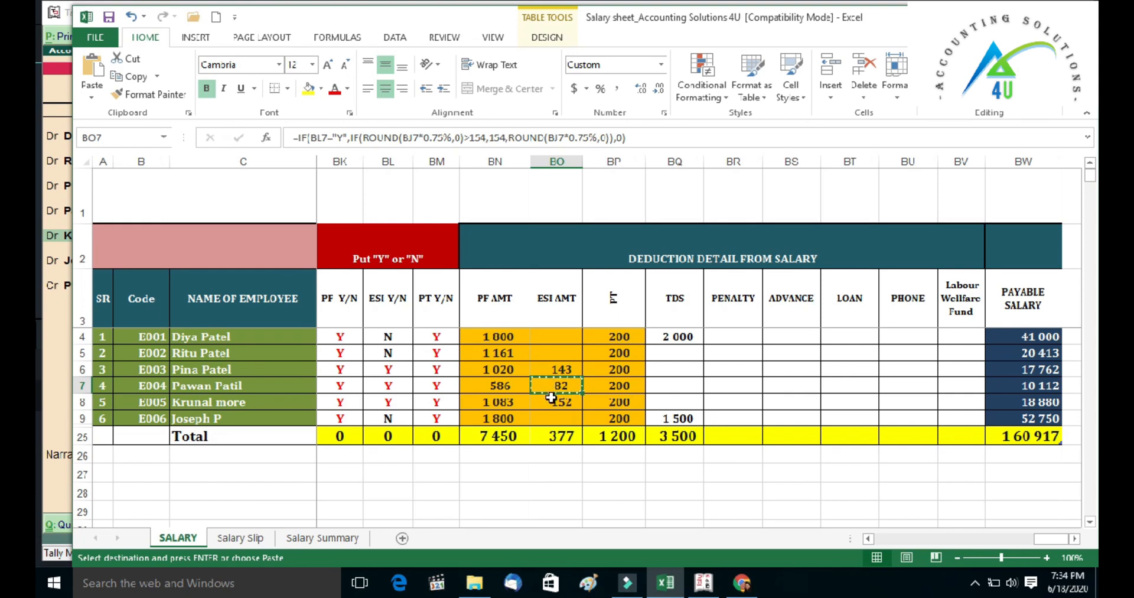
{"action": "left_click", "coordinate": [551, 397]}
{"action": "key", "text": "ctrl+c"}
{"action": "key", "text": "alt+Tab"}
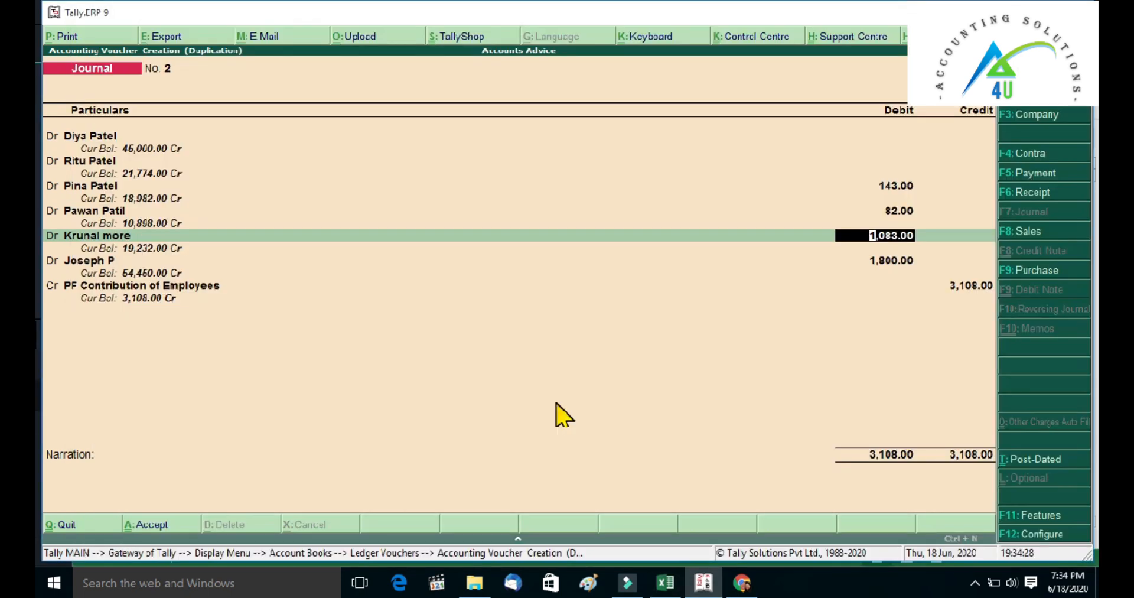
{"action": "key", "text": "ctrl+alt+v"}
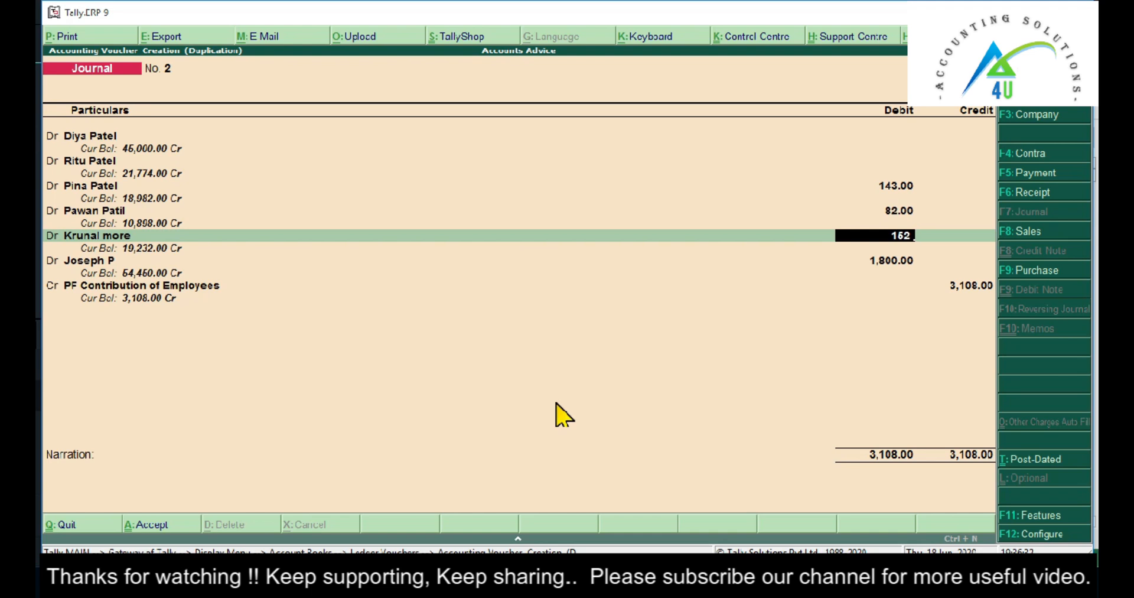
{"action": "key", "text": "Return"}
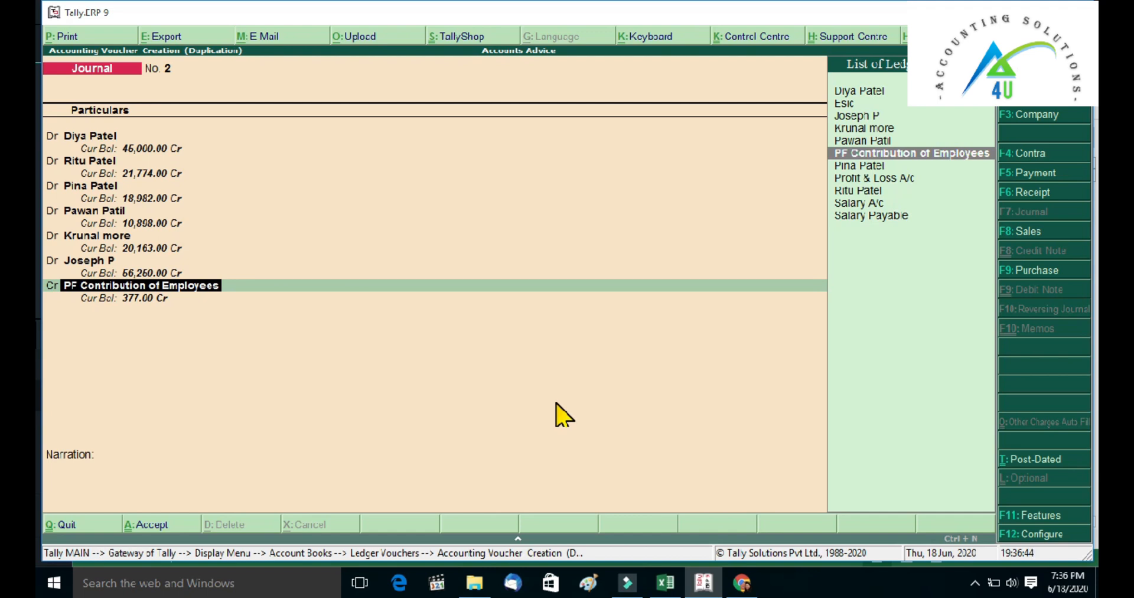
Create the ledger "Esic Contributions of Employees" under Duties & Taxes and use it as the voucher's credit ledger
{"action": "key", "text": "alt+c"}
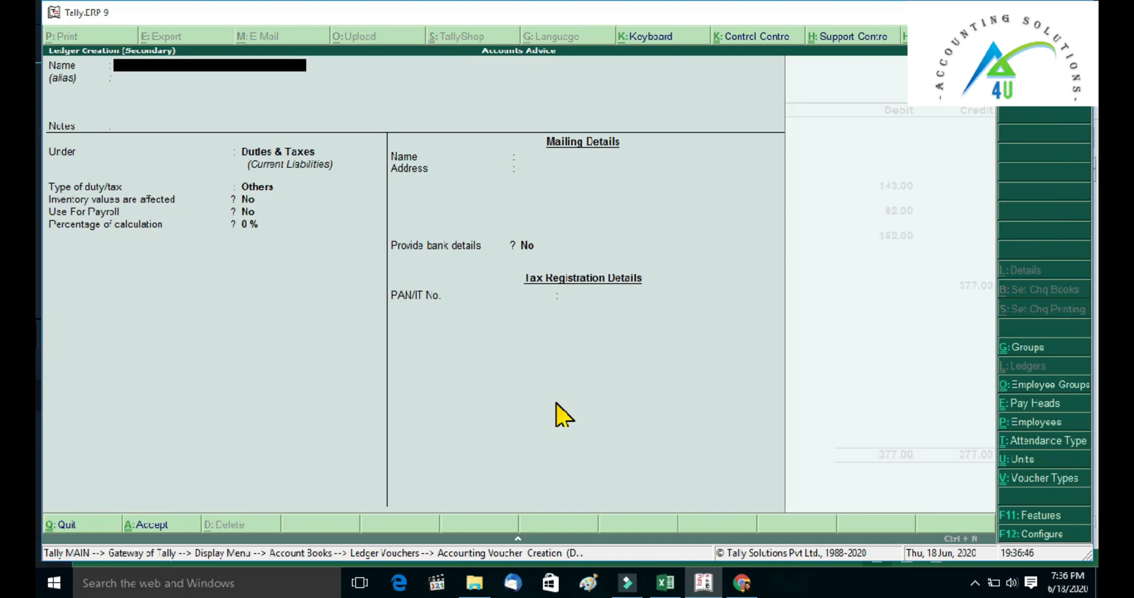
{"action": "type", "text": "Esic Contributions of Employees"}
{"action": "key", "text": "Return"}
{"action": "key", "text": "Return"}
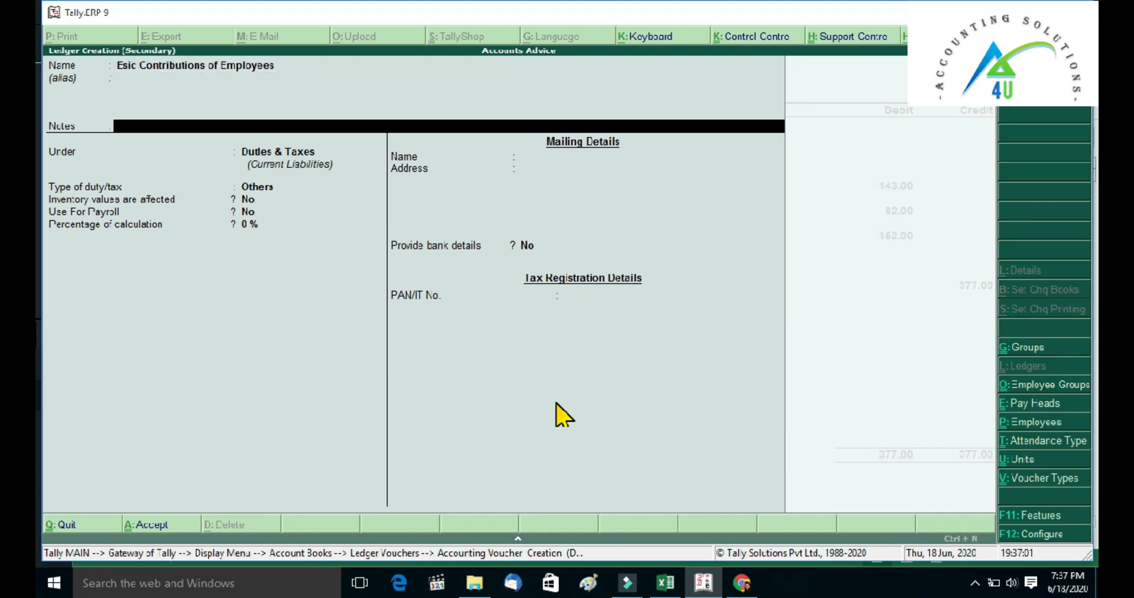
{"action": "key", "text": "Return"}
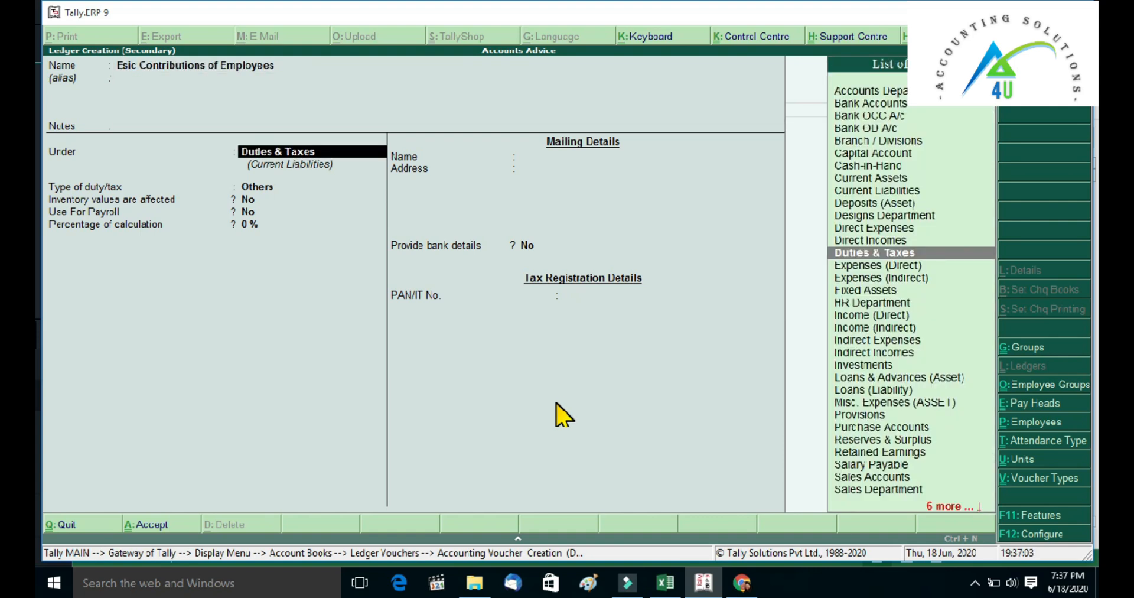
{"action": "key", "text": "ctrl+a"}
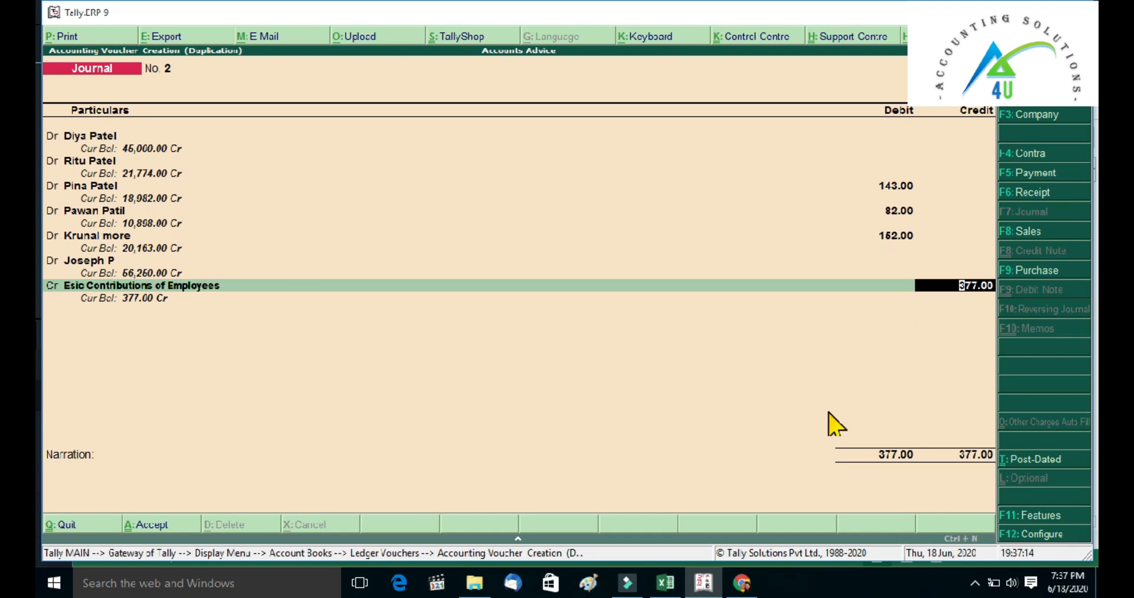
Check the ESI total in the Excel sheet, accept the 377 credit, and save the journal voucher without a narration
{"action": "left_click", "coordinate": [681, 586]}
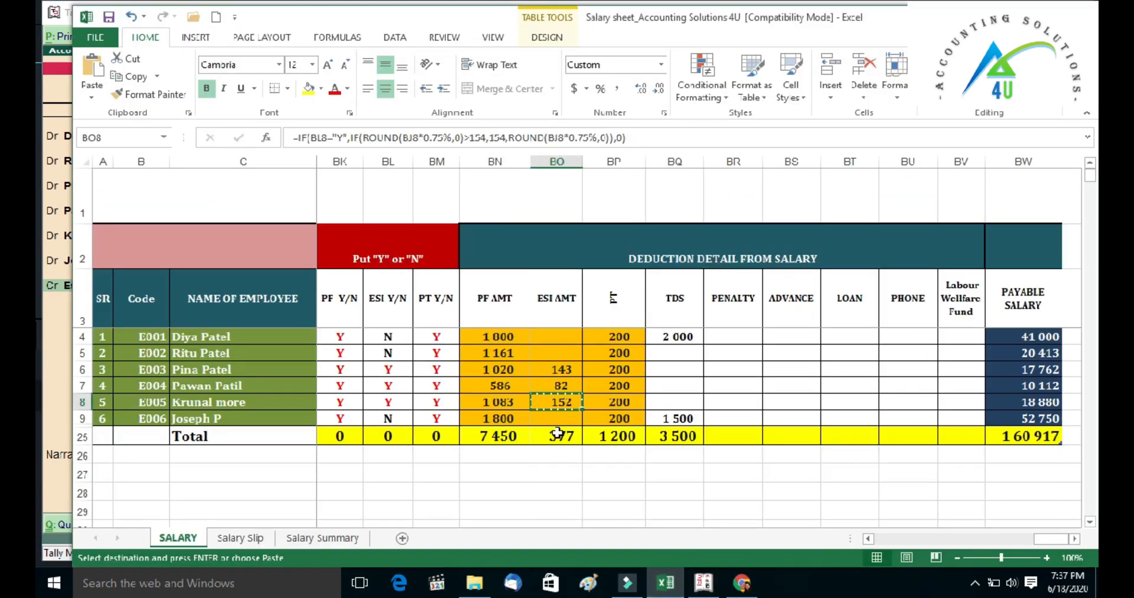
{"action": "key", "text": "alt+Tab"}
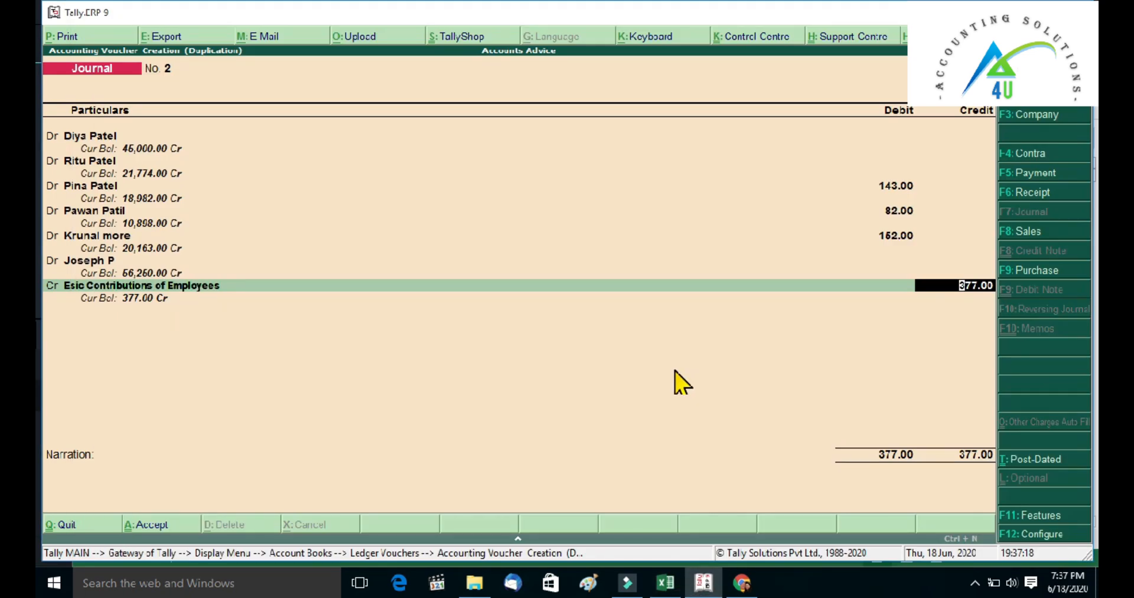
{"action": "key", "text": "Return"}
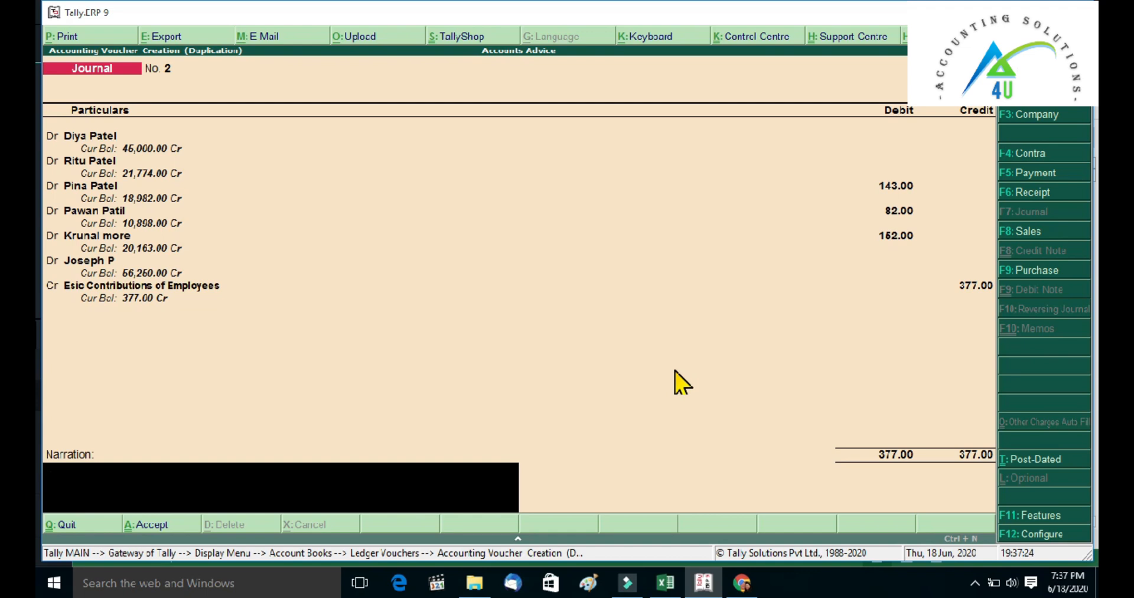
{"action": "key", "text": "Return"}
{"action": "key", "text": "Return"}
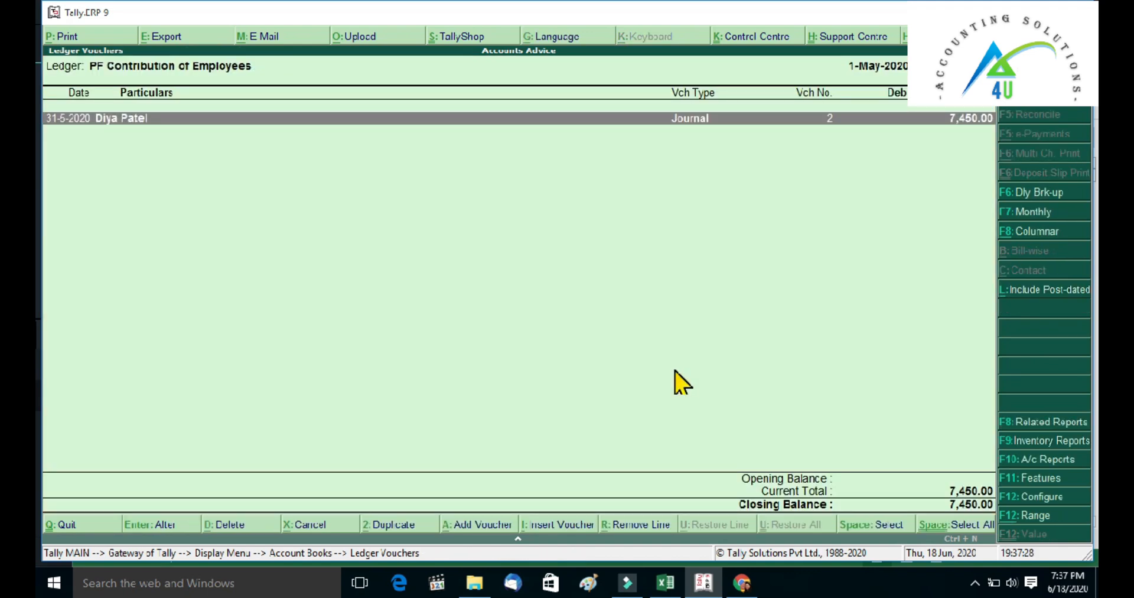
View the ledger vouchers of Esic Contributions of Employees and its ESI journal entry
{"action": "key", "text": "Escape"}
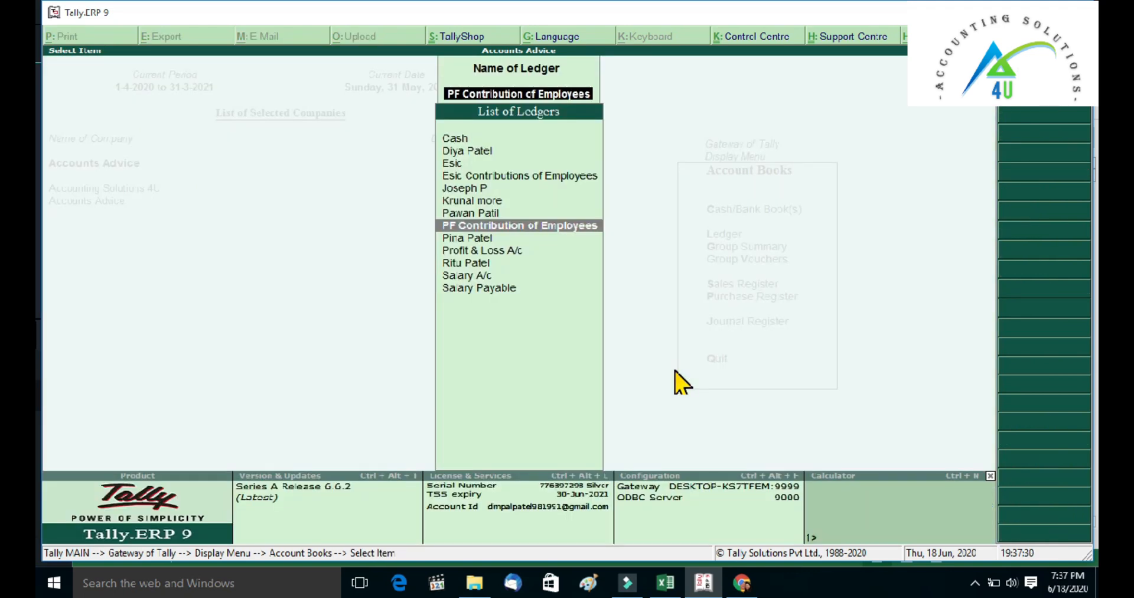
{"action": "key", "text": "Up"}
{"action": "key", "text": "Up"}
{"action": "key", "text": "Up"}
{"action": "key", "text": "Up"}
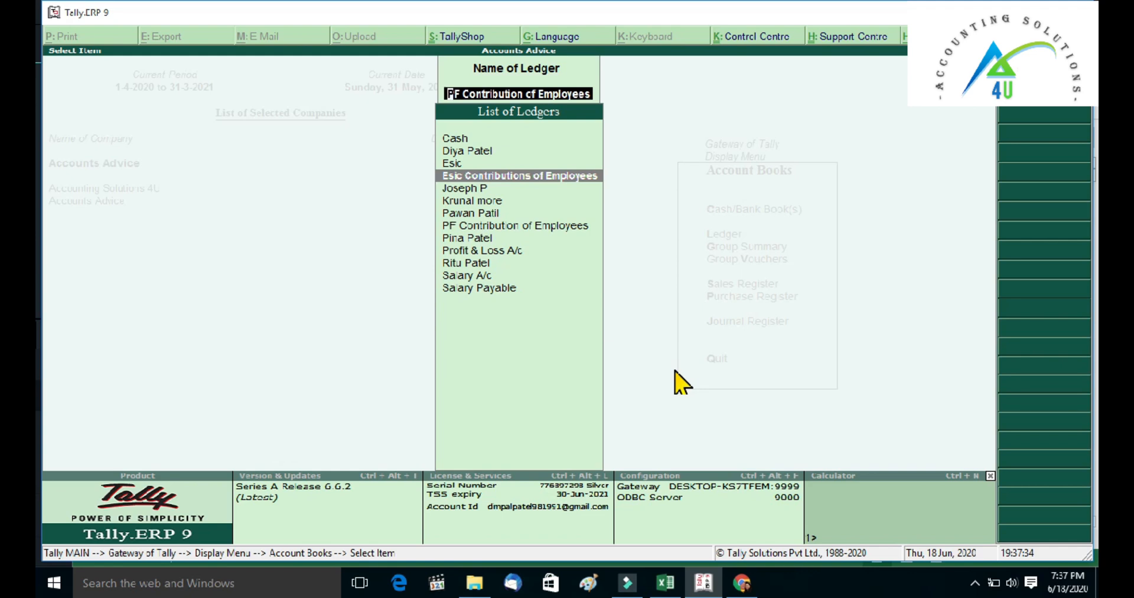
{"action": "key", "text": "Return"}
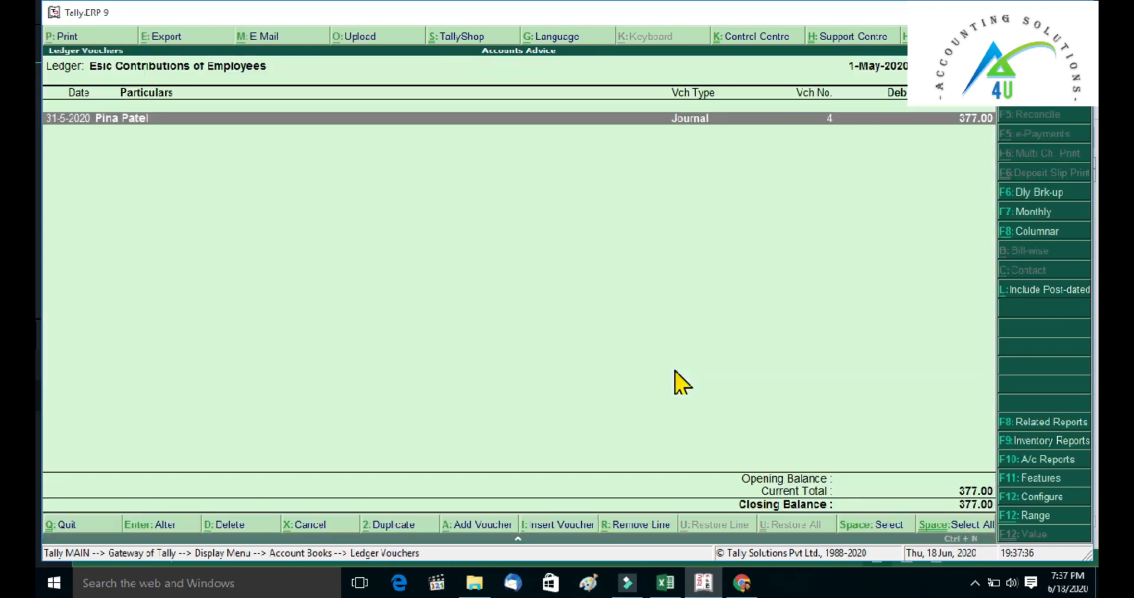
{"action": "key", "text": "Return"}
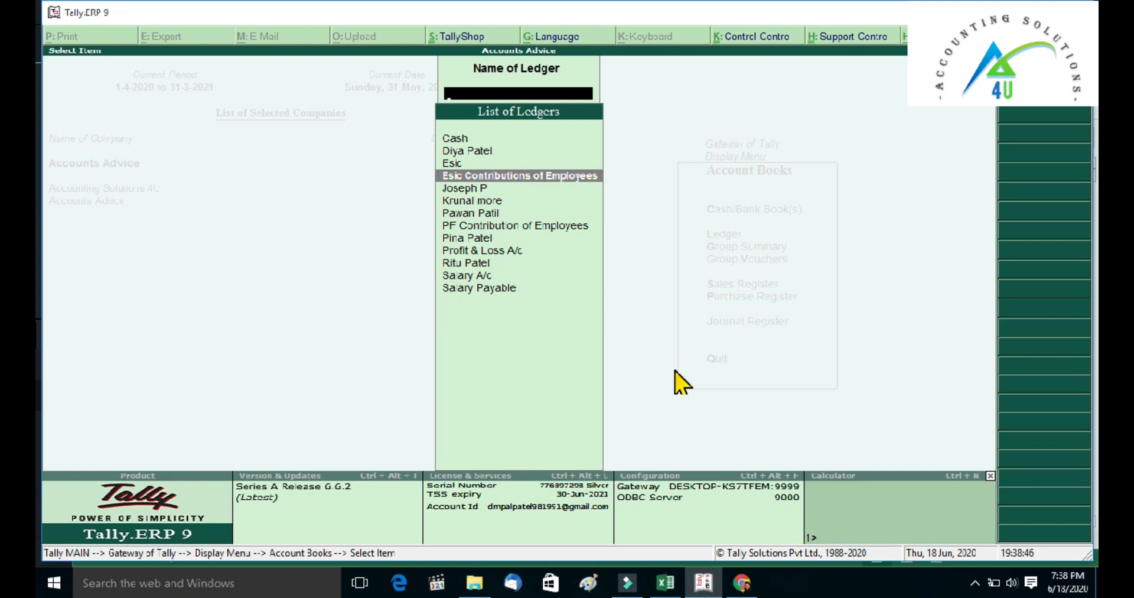
Duplicate the PF journal voucher from the PF Contribution of Employees ledger
{"action": "key", "text": "Down"}
{"action": "key", "text": "Down"}
{"action": "key", "text": "Down"}
{"action": "key", "text": "Down"}
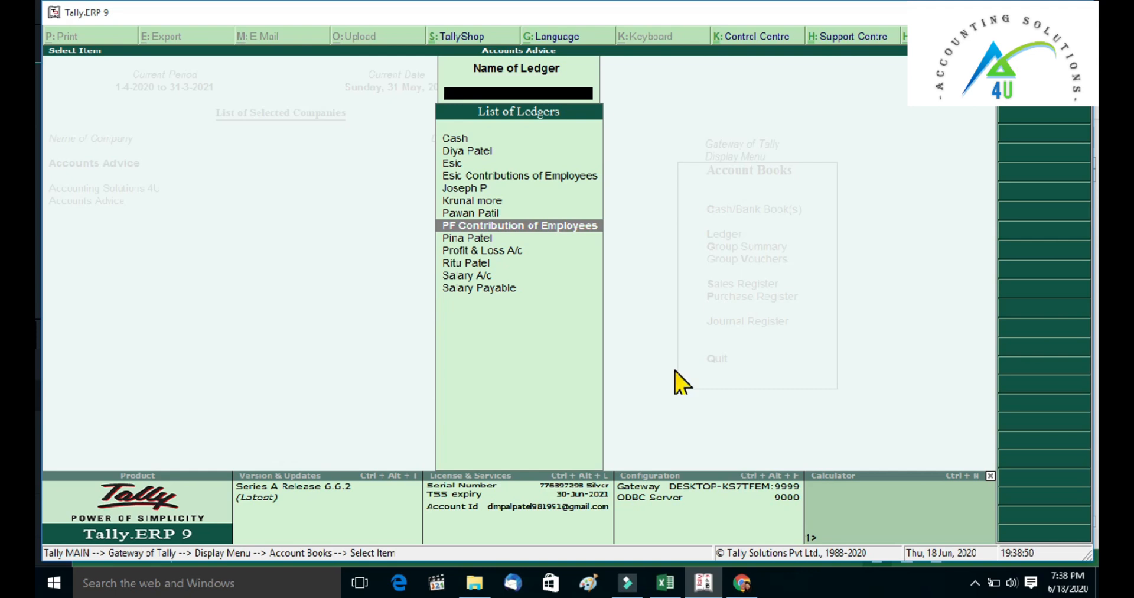
{"action": "key", "text": "Return"}
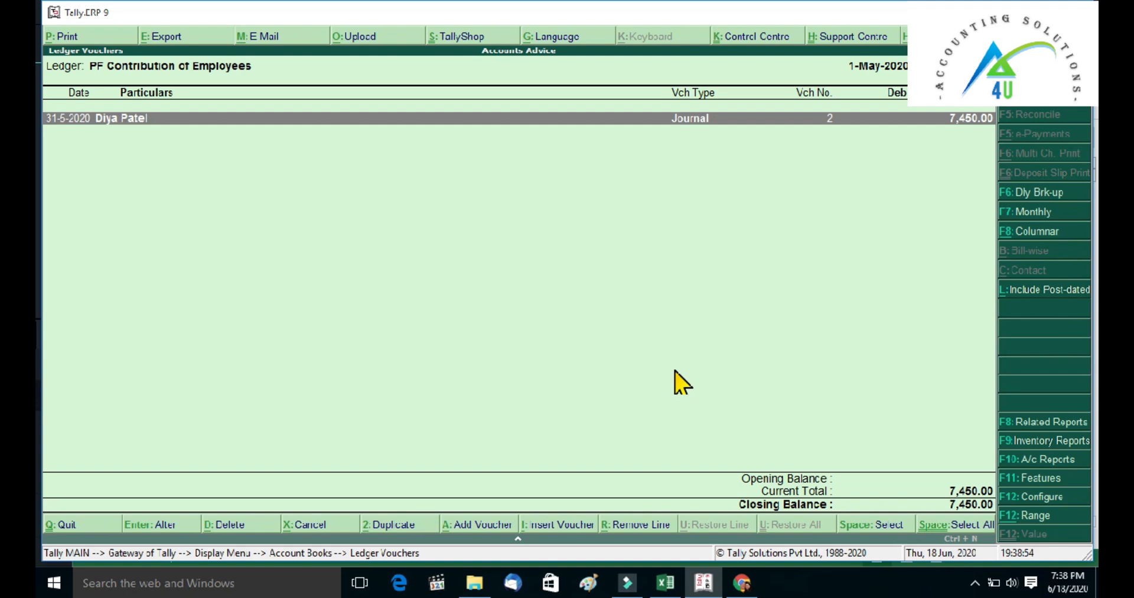
{"action": "key", "text": "2"}
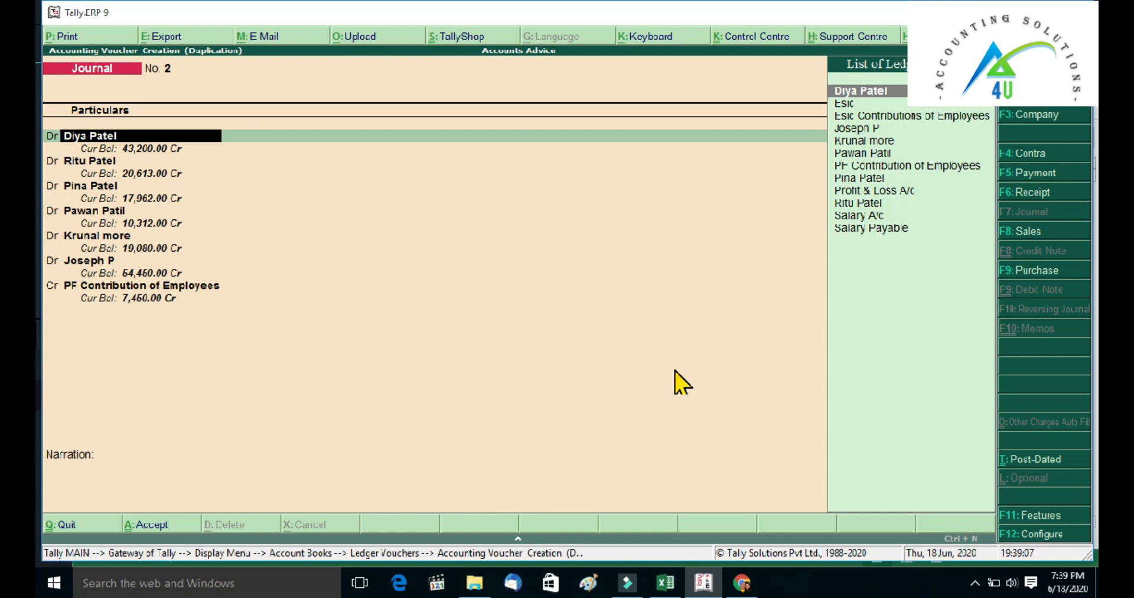
Copy the PT amount of 200 from the Excel sheet and set it as the debit for all six employees
{"action": "key", "text": "alt+Tab"}
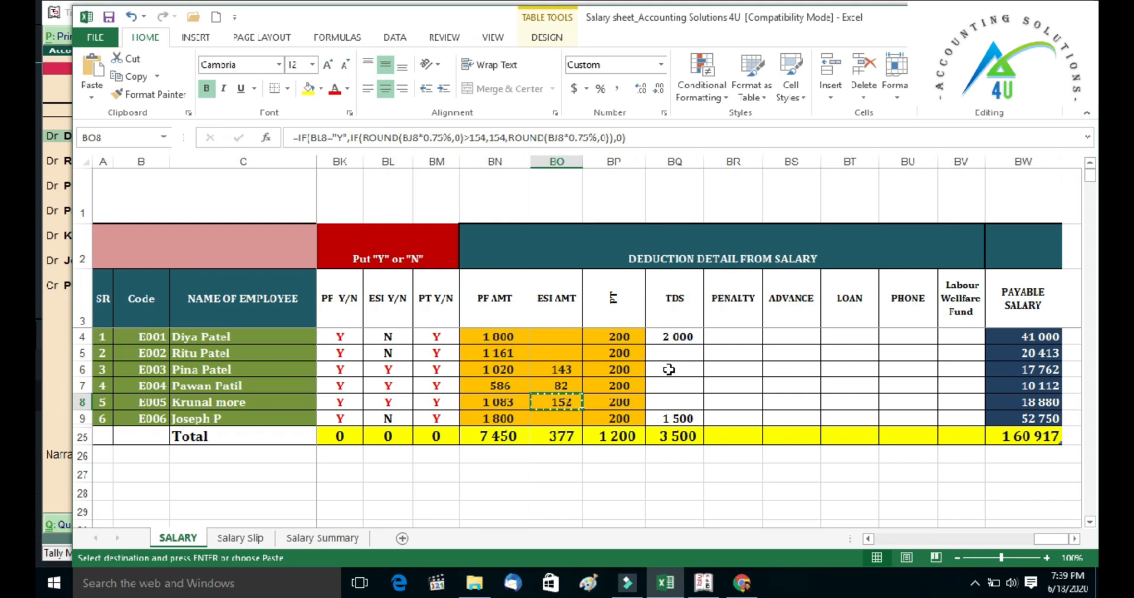
{"action": "left_click", "coordinate": [619, 336]}
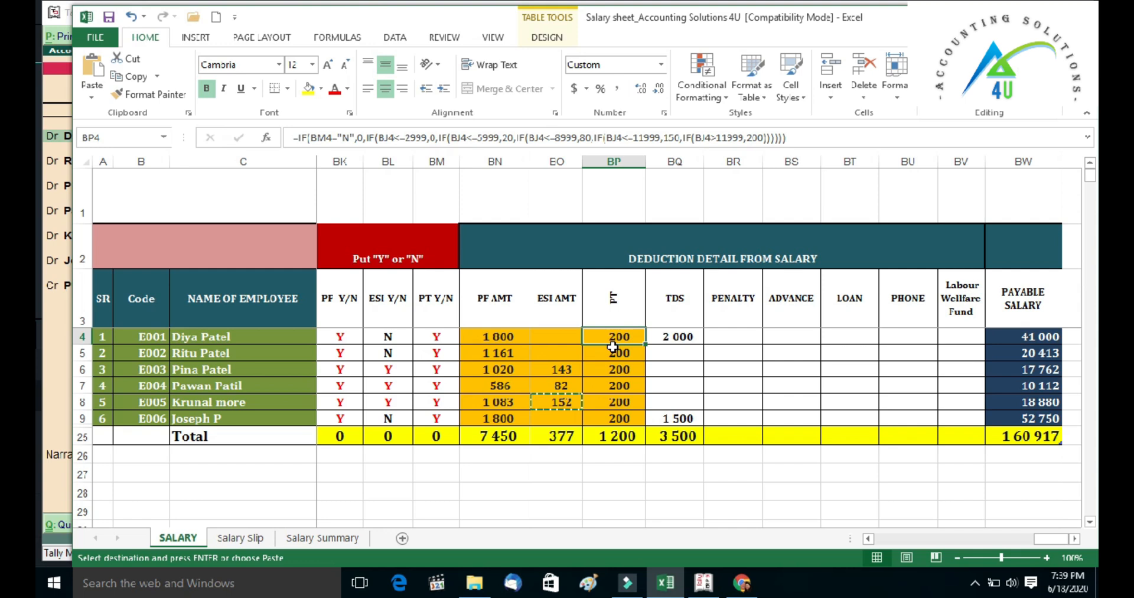
{"action": "key", "text": "ctrl+c"}
{"action": "key", "text": "alt+Tab"}
{"action": "key", "text": "ctrl+alt+v"}
{"action": "key", "text": "Return"}
{"action": "key", "text": "Return"}
{"action": "key", "text": "ctrl+alt+v"}
{"action": "key", "text": "Return"}
{"action": "key", "text": "Return"}
{"action": "key", "text": "ctrl+alt+v"}
{"action": "key", "text": "Return"}
{"action": "key", "text": "Return"}
{"action": "key", "text": "ctrl+alt+v"}
{"action": "key", "text": "Return"}
{"action": "key", "text": "Return"}
{"action": "key", "text": "ctrl+alt+v"}
{"action": "key", "text": "Return"}
{"action": "key", "text": "Return"}
{"action": "key", "text": "ctrl+alt+v"}
{"action": "key", "text": "Return"}
{"action": "key", "text": "Return"}
{"action": "key", "text": "alt+Tab"}
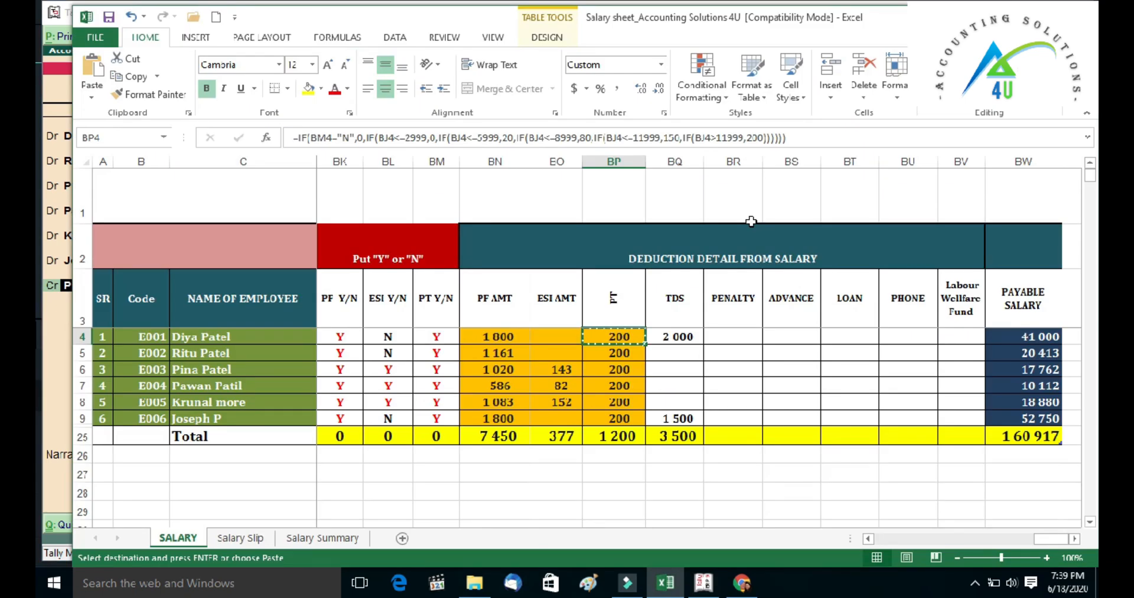
{"action": "key", "text": "alt+Tab"}
Create the ledger "PT Contribution of Employees" under Duties & Taxes, duty type Others, and use it as the voucher's credit ledger
{"action": "key", "text": "Return"}
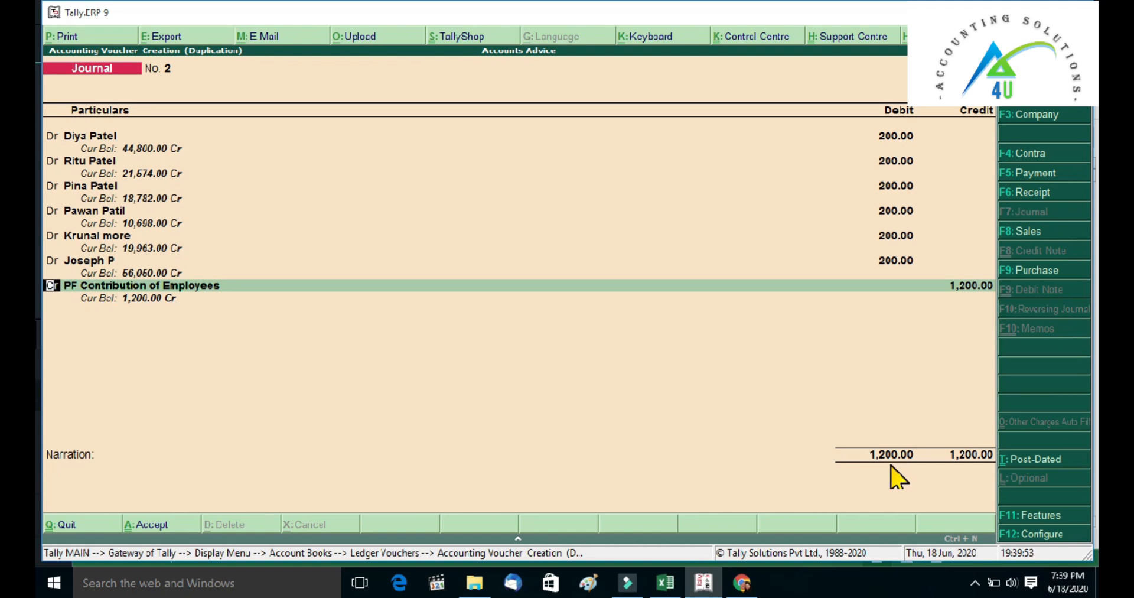
{"action": "key", "text": "Return"}
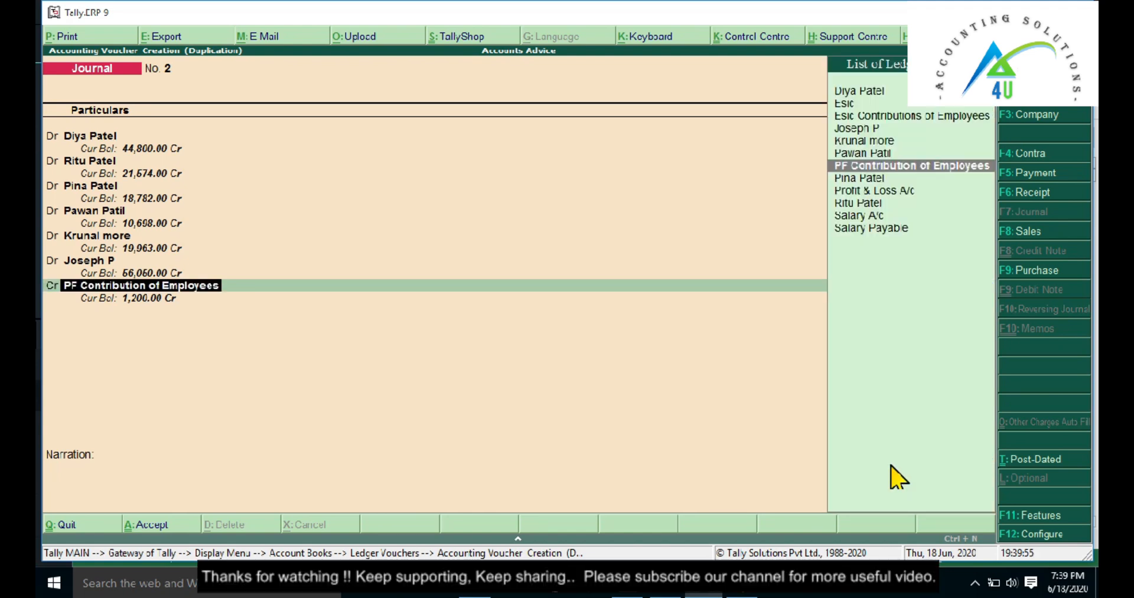
{"action": "key", "text": "alt+c"}
{"action": "type", "text": "P"}
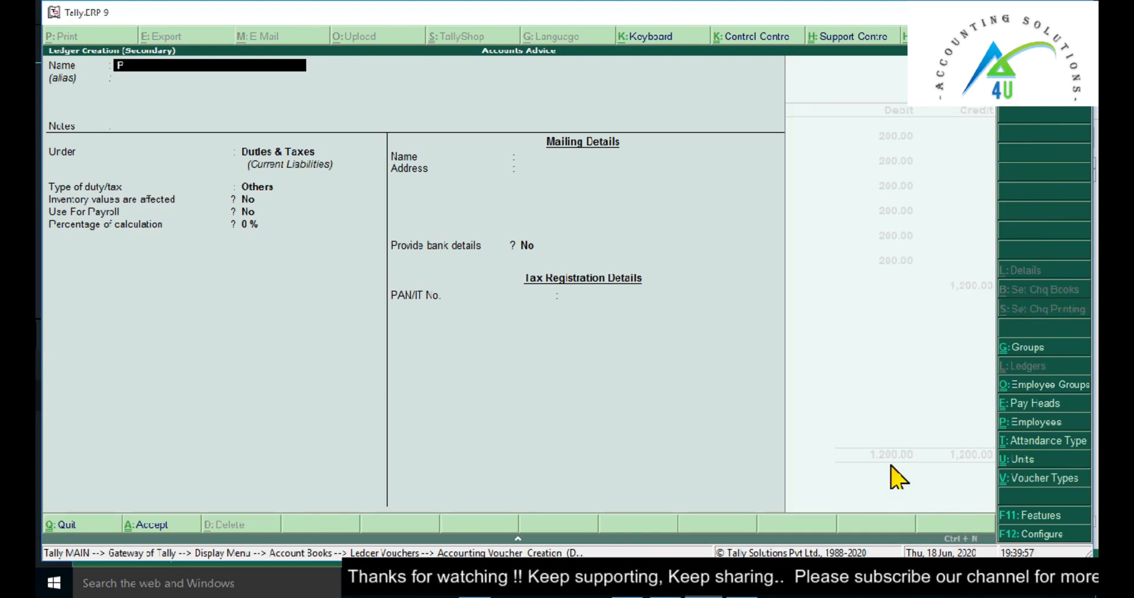
{"action": "type", "text": "T Contribution of Employees"}
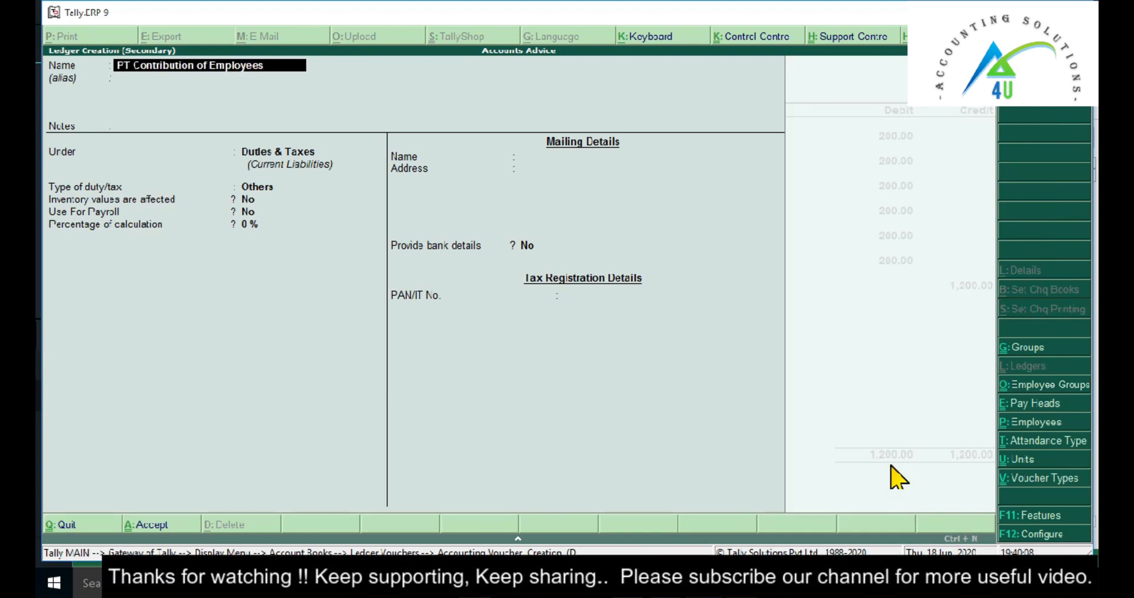
{"action": "key", "text": "Return"}
{"action": "key", "text": "Return"}
{"action": "key", "text": "Return"}
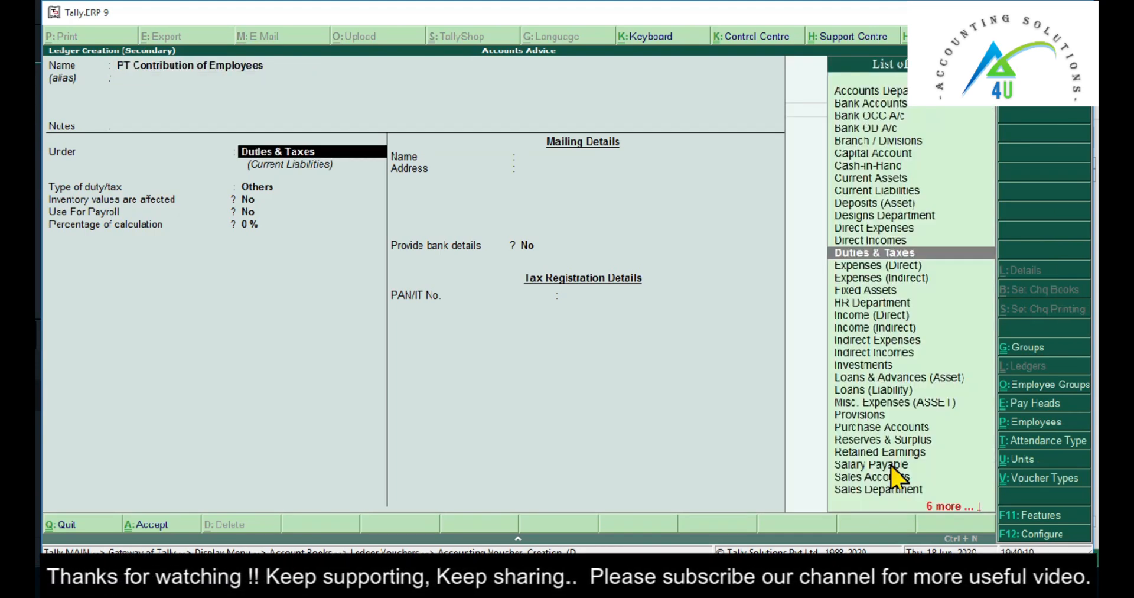
{"action": "key", "text": "Return"}
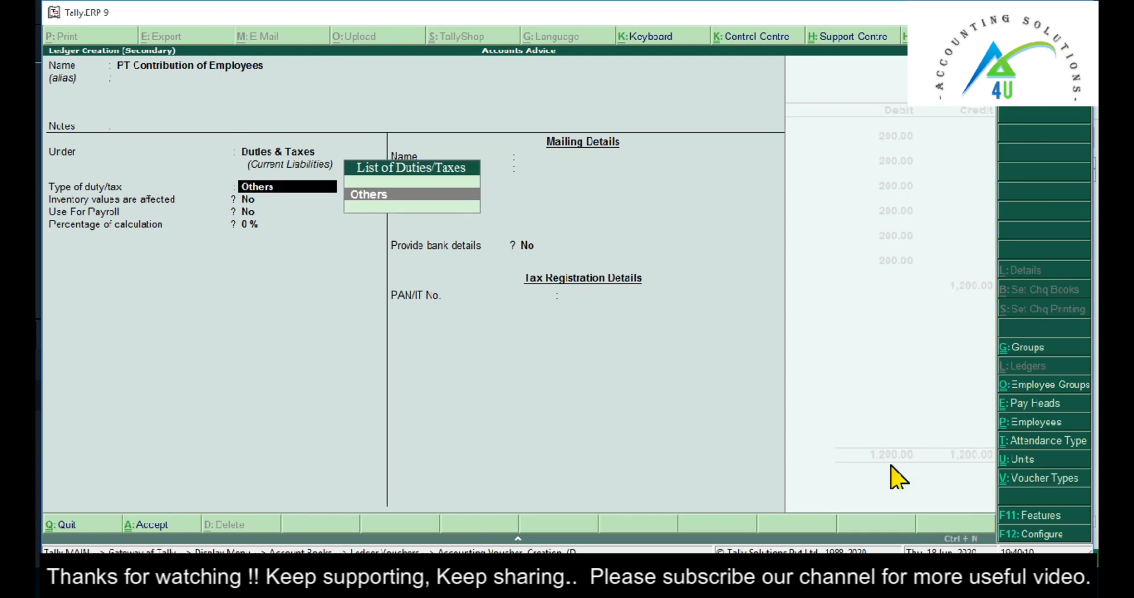
{"action": "key", "text": "Return"}
{"action": "key", "text": "Return"}
{"action": "key", "text": "Return"}
{"action": "key", "text": "Return"}
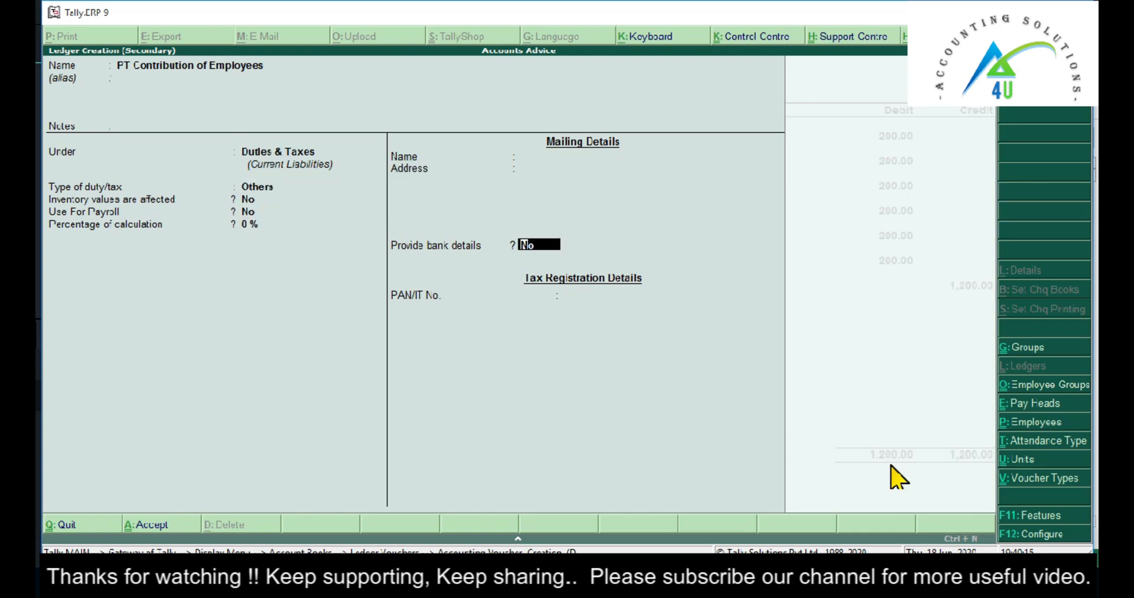
{"action": "key", "text": "Return"}
{"action": "key", "text": "Return"}
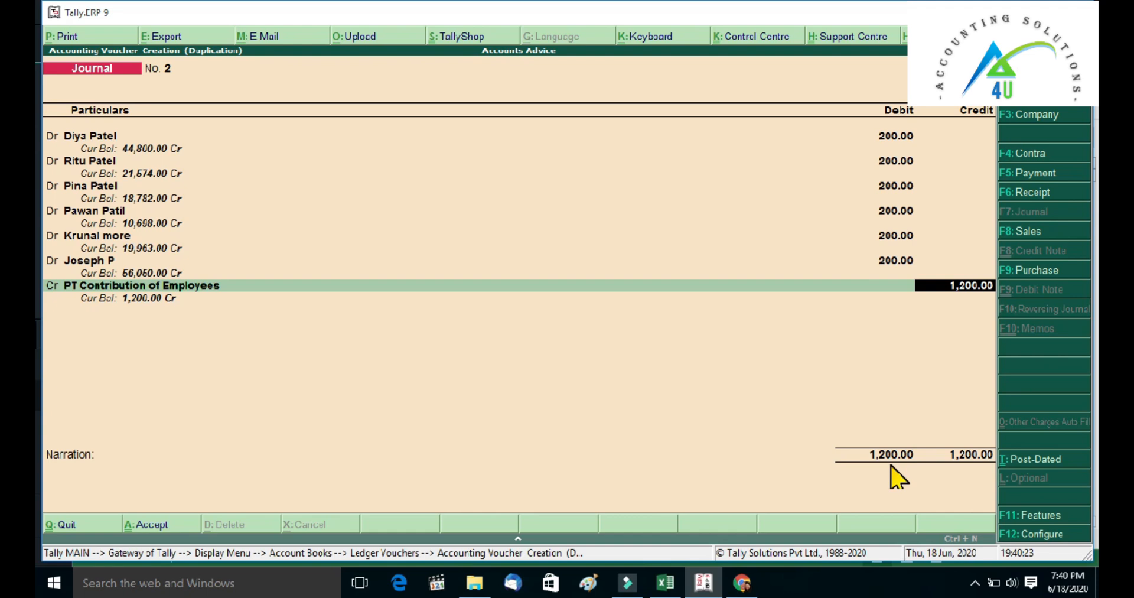
Accept the 1,200 PT credit and save the journal voucher without a narration
{"action": "key", "text": "Return"}
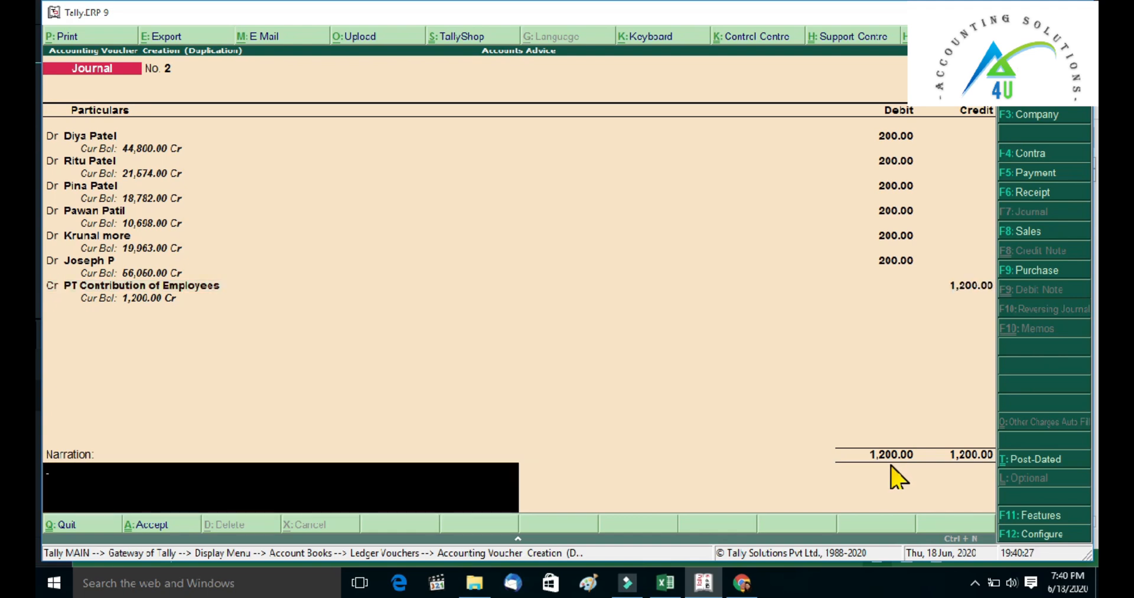
{"action": "key", "text": "Return"}
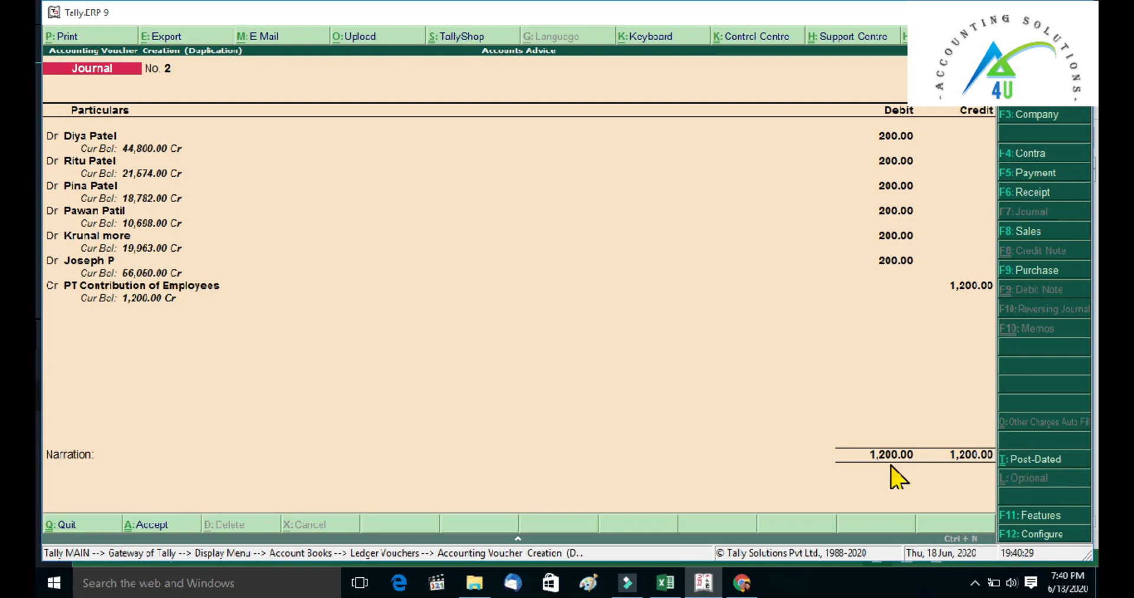
{"action": "key", "text": "Return"}
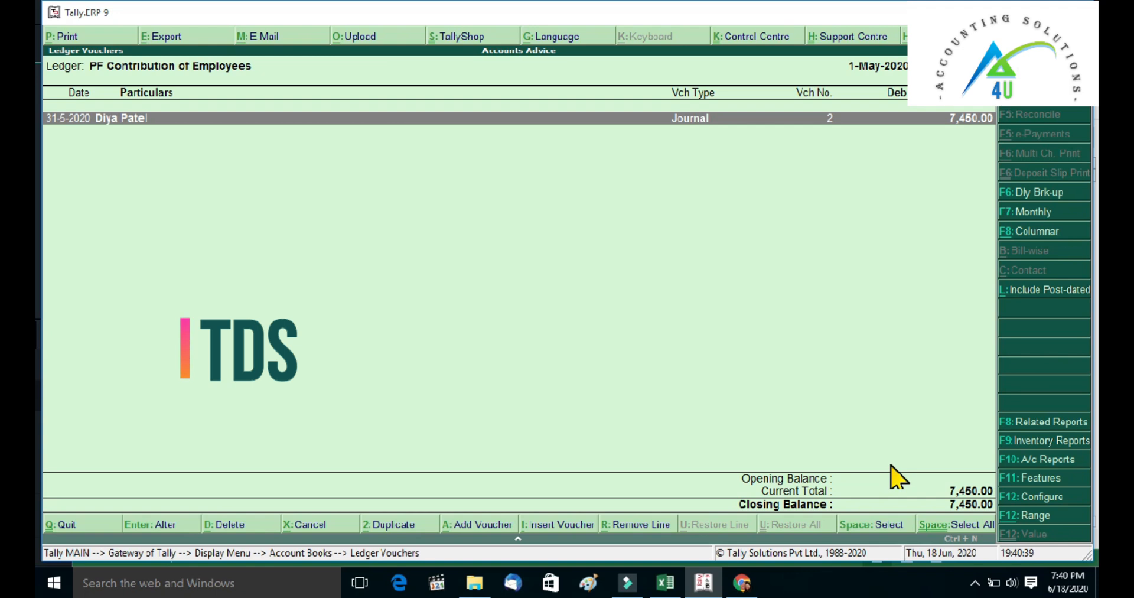
Examine the employees' TDS amounts and the TDS total in the Excel salary sheet
{"action": "key", "text": "alt+Tab"}
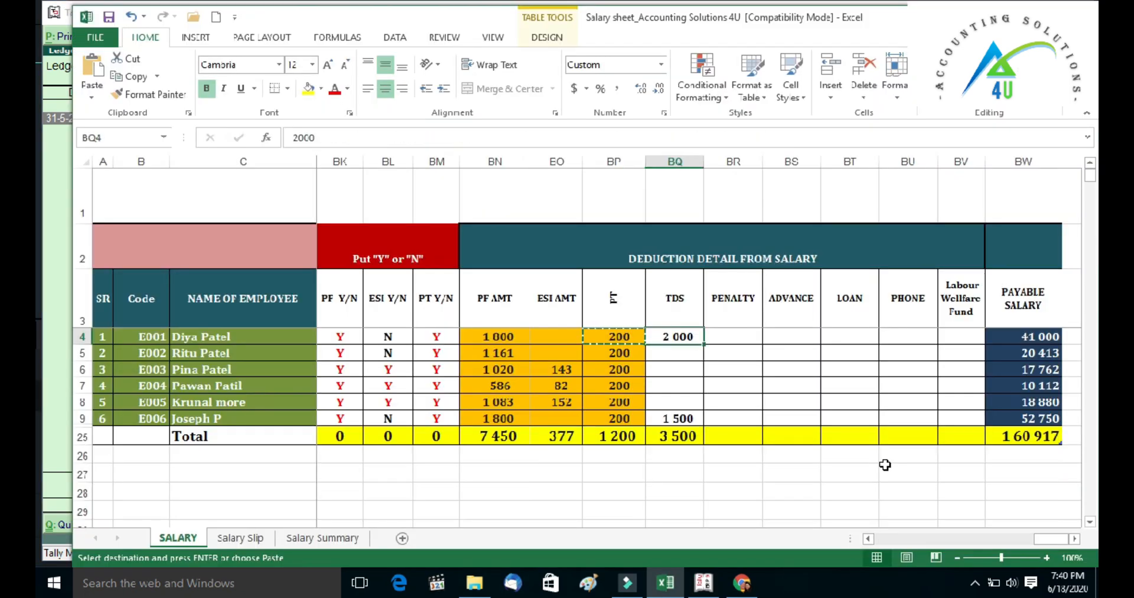
{"action": "key", "text": "Down"}
{"action": "key", "text": "Down"}
{"action": "key", "text": "Down"}
{"action": "key", "text": "Down"}
{"action": "key", "text": "Down"}
{"action": "key", "text": "Down"}
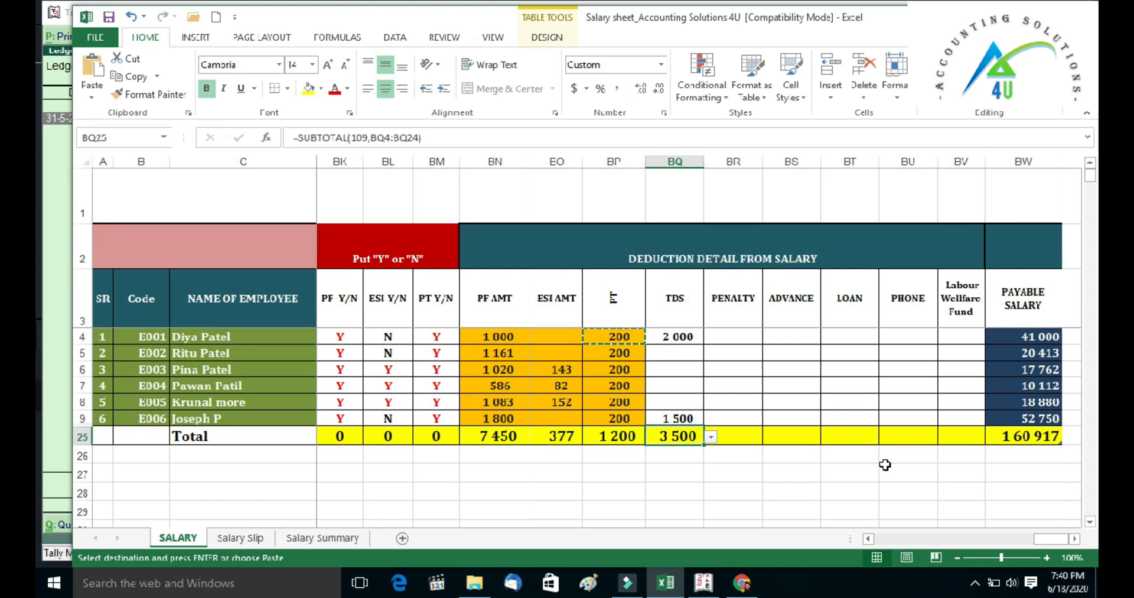
{"action": "key", "text": "alt+Tab"}
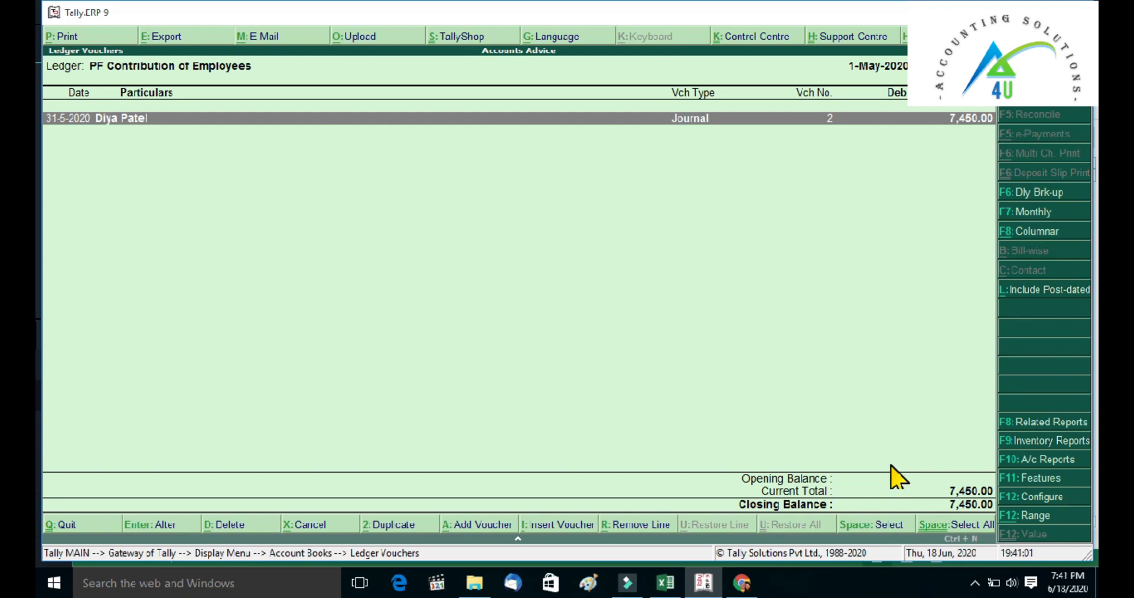
Return to the new journal voucher and debit the first employee of the Excel salary sheet with TDS of 2,000
{"action": "key", "text": "Escape"}
{"action": "key", "text": "Escape"}
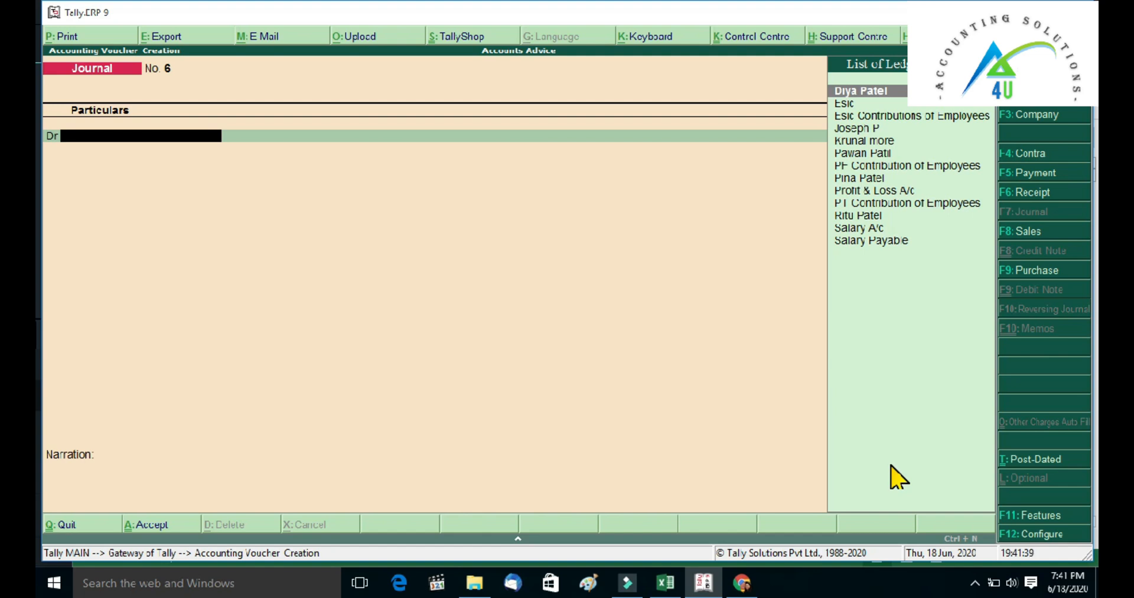
{"action": "key", "text": "alt+Tab"}
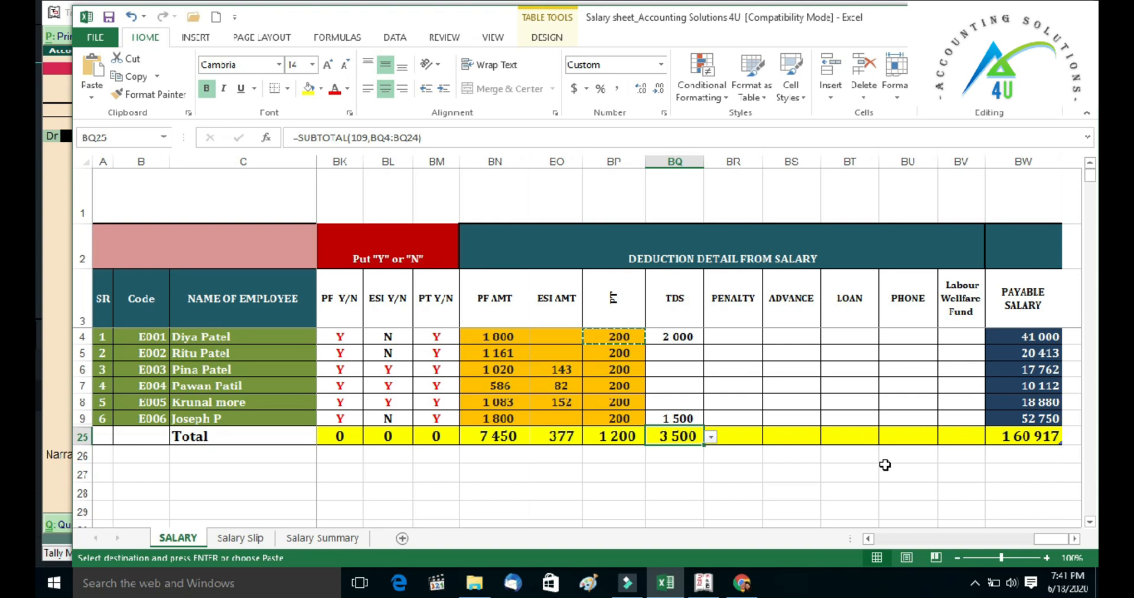
{"action": "key", "text": "alt+Tab"}
{"action": "type", "text": "Diy"}
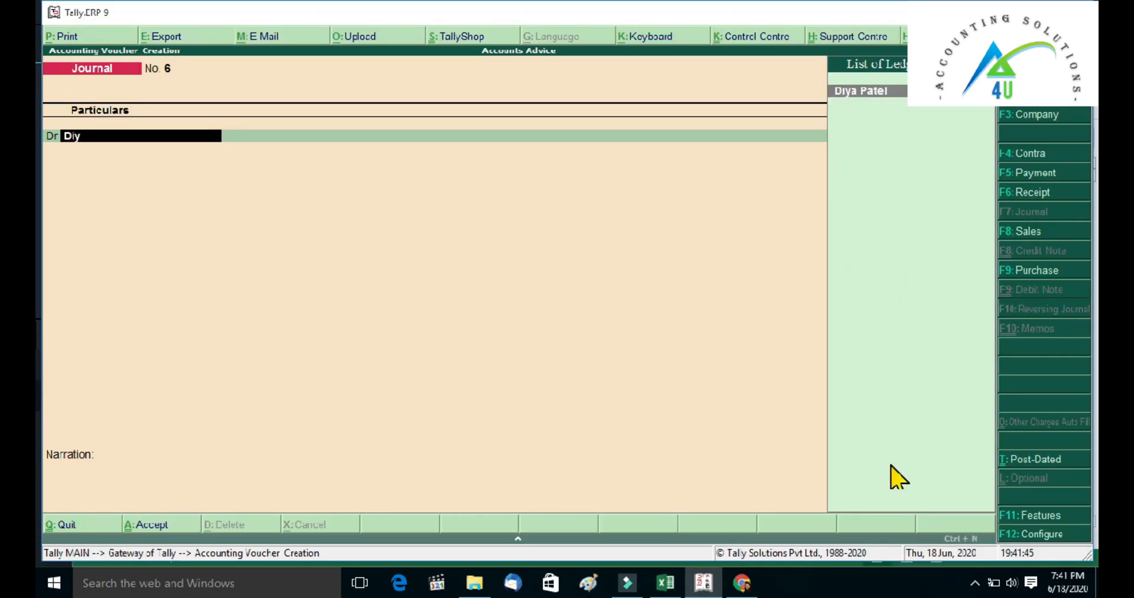
{"action": "key", "text": "Return"}
{"action": "type", "text": "2,000"}
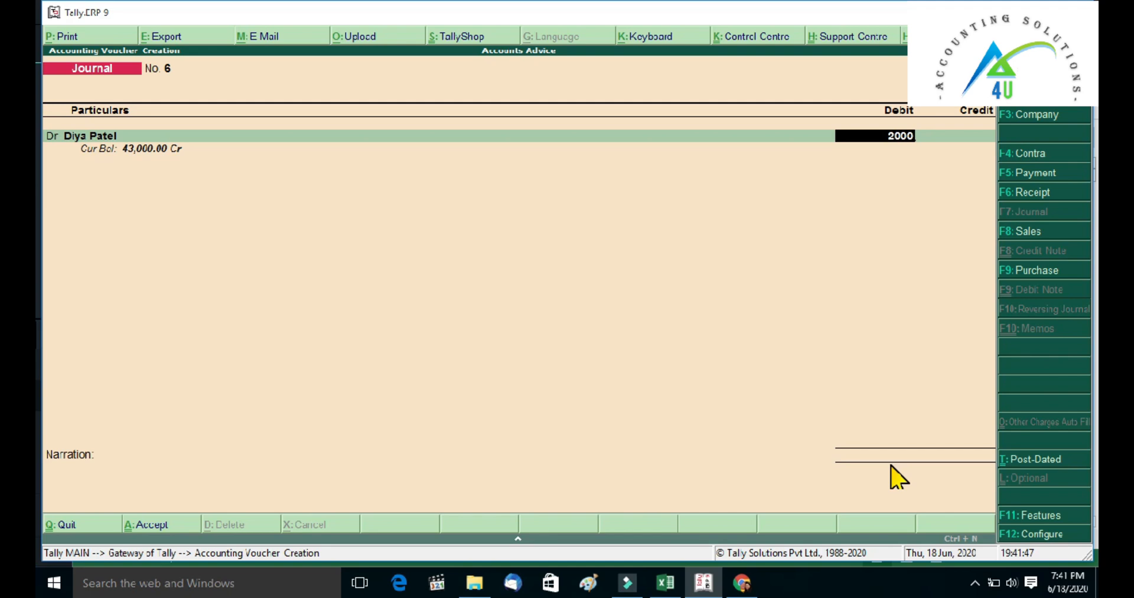
{"action": "key", "text": "Return"}
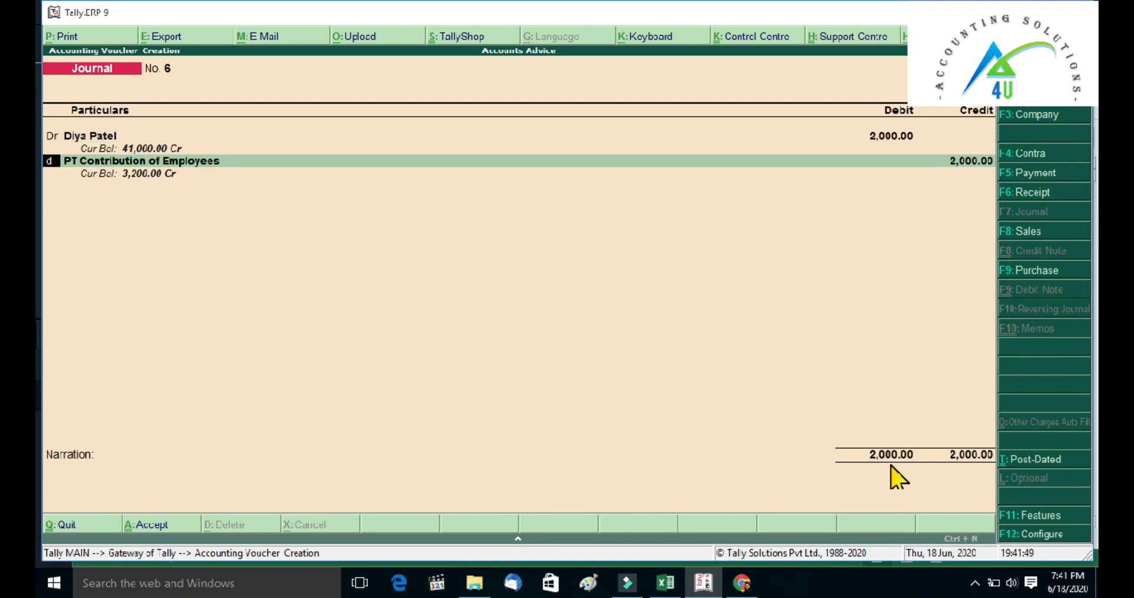
Change the voucher's second line to a debit and enter 1,500 of TDS for the sixth employee in the salary sheet
{"action": "key", "text": "d"}
{"action": "key", "text": "Return"}
{"action": "key", "text": "alt+Tab"}
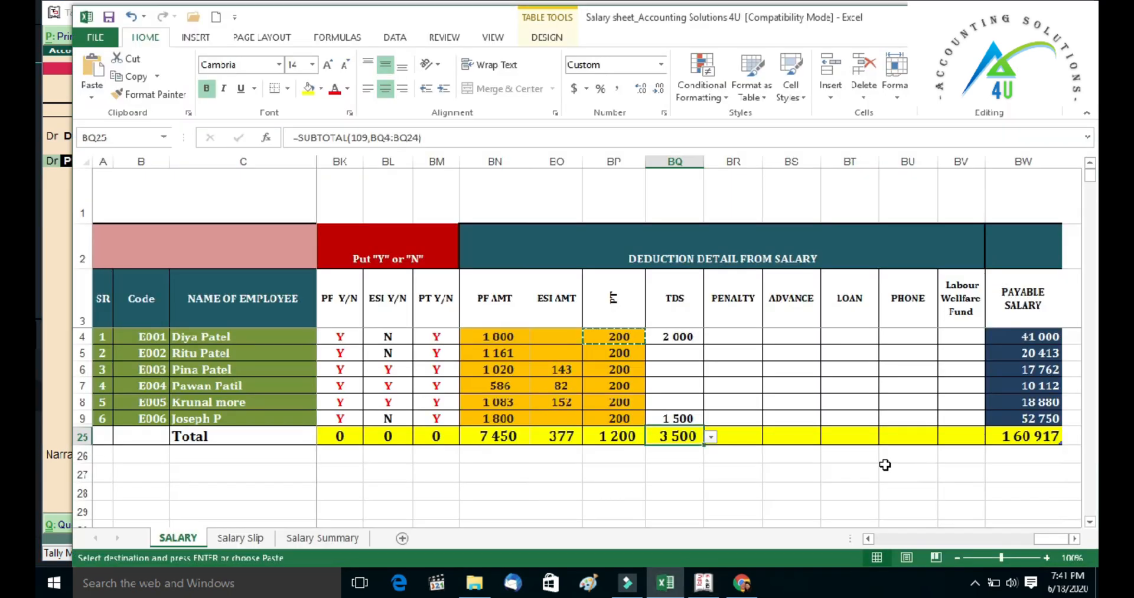
{"action": "left_click", "coordinate": [695, 417]}
{"action": "key", "text": "alt+Tab"}
{"action": "type", "text": "J"}
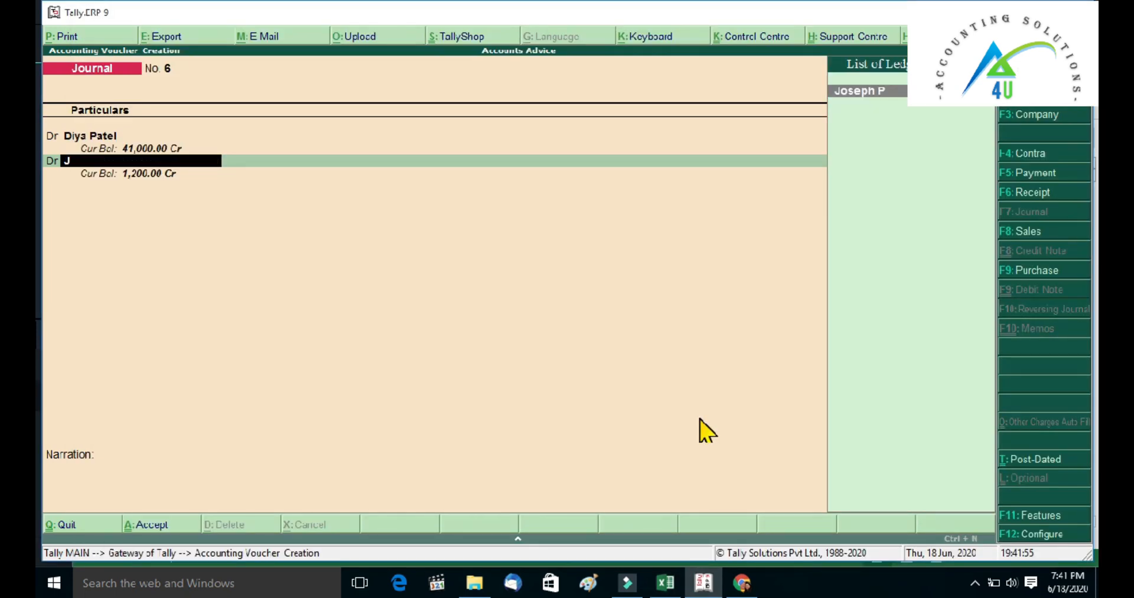
{"action": "key", "text": "Return"}
{"action": "type", "text": "1600"}
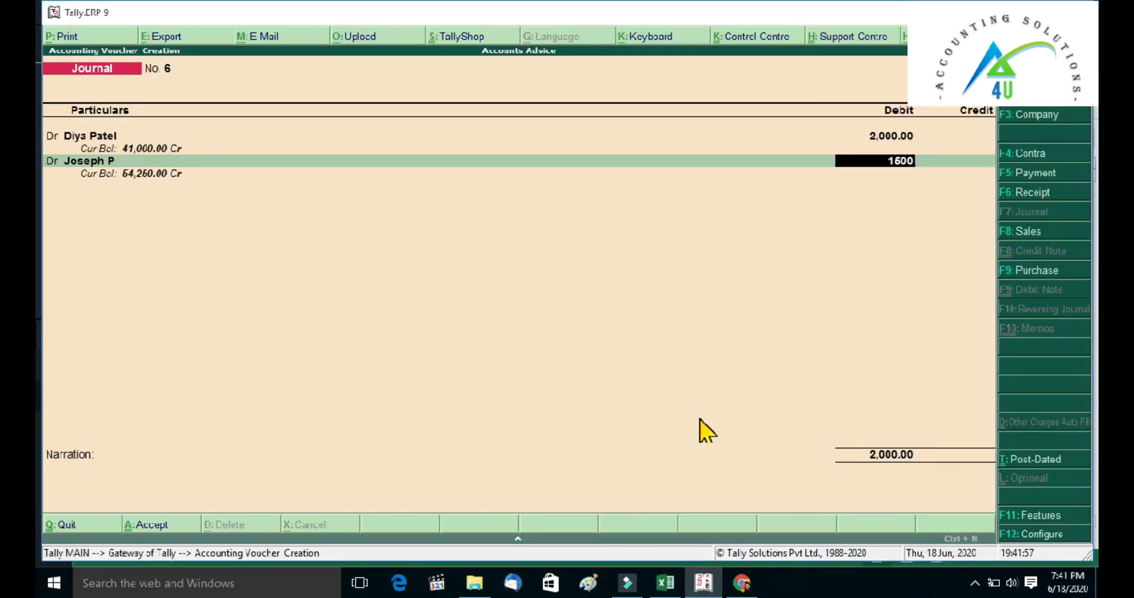
{"action": "key", "text": "Return"}
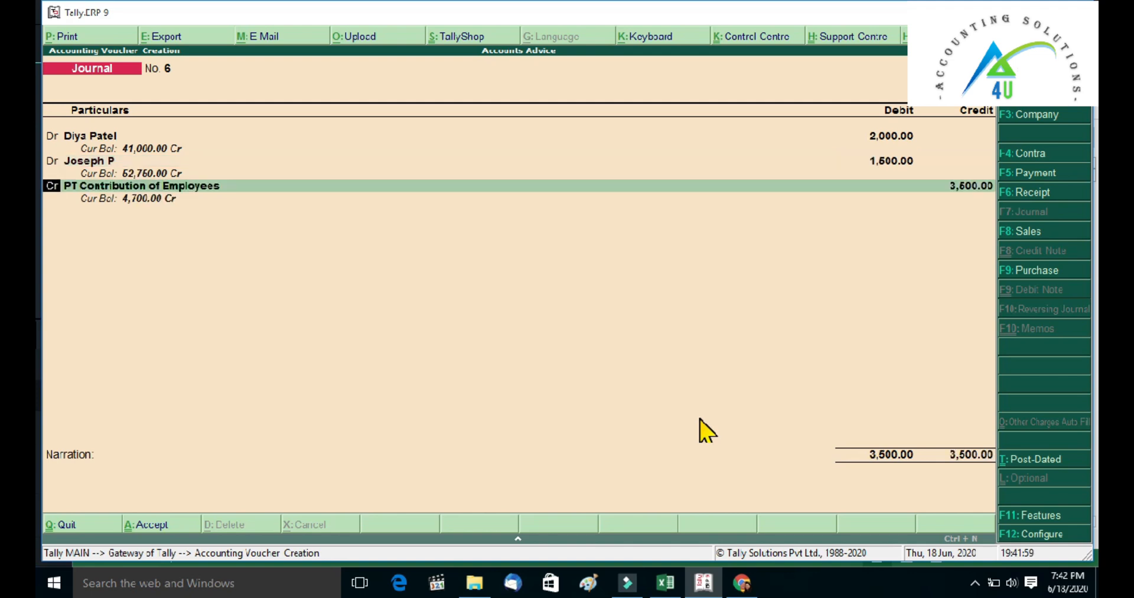
Create the ledger "TDS" under Duties & Taxes, duty type Others, and use it as the voucher's credit ledger
{"action": "key", "text": "Return"}
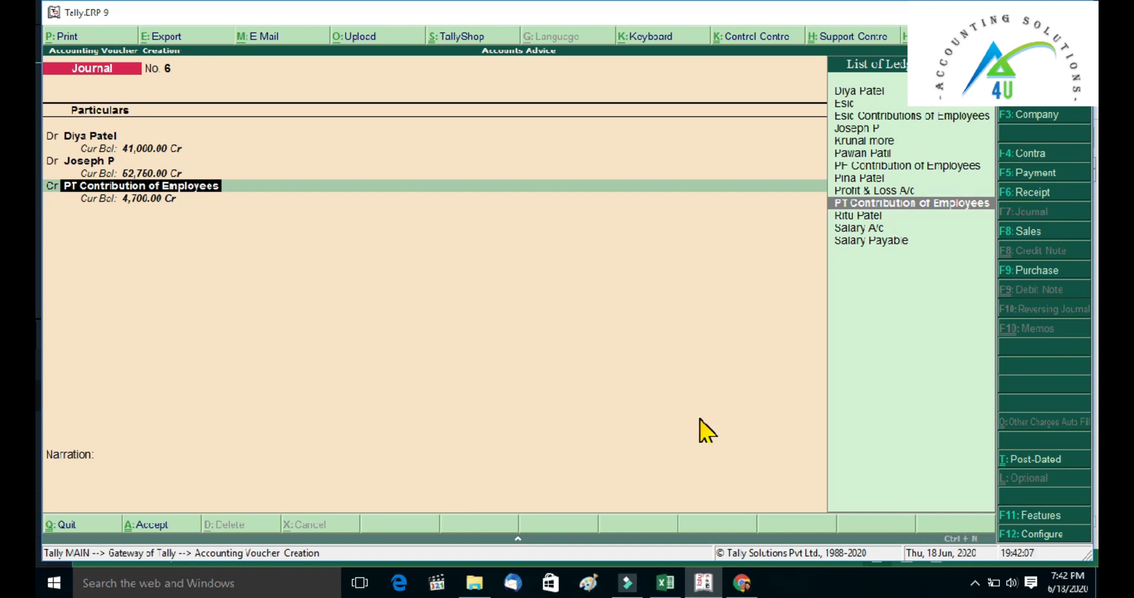
{"action": "key", "text": "alt+c"}
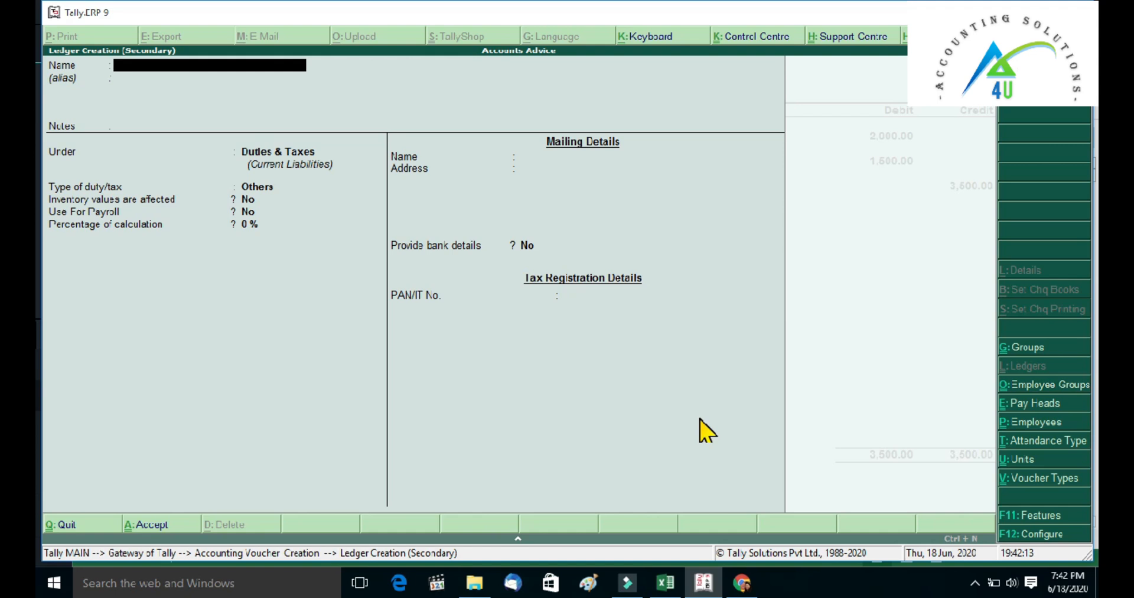
{"action": "type", "text": "TDS"}
{"action": "key", "text": "Return"}
{"action": "key", "text": "Return"}
{"action": "key", "text": "Return"}
{"action": "key", "text": "Return"}
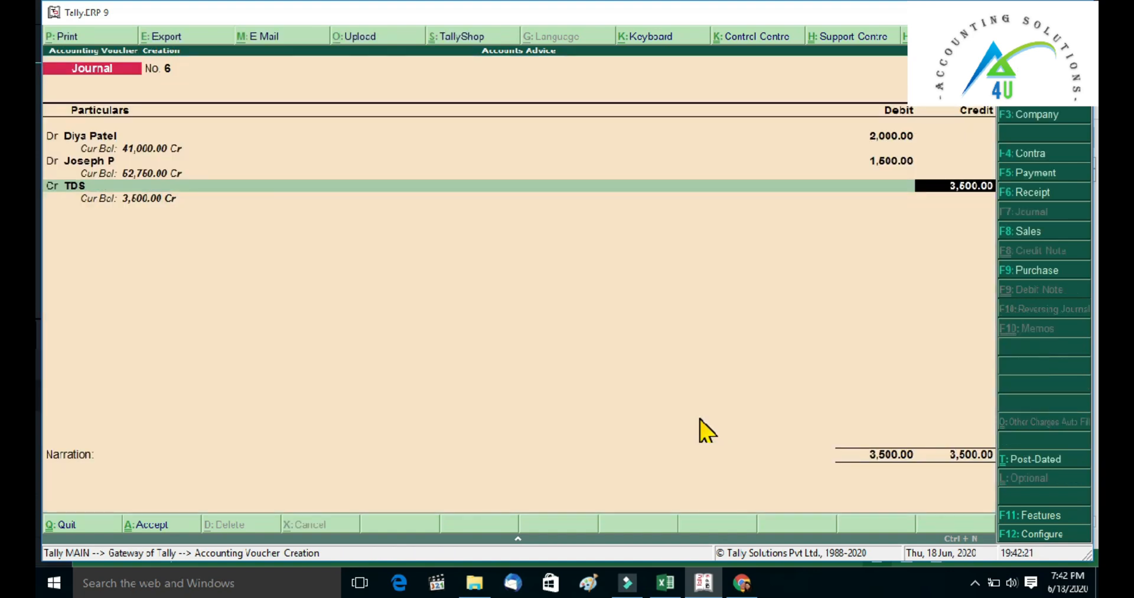
Check the TDS total in the Excel salary sheet, accept the 3,500 TDS credit and save the journal voucher
{"action": "key", "text": "alt+Tab"}
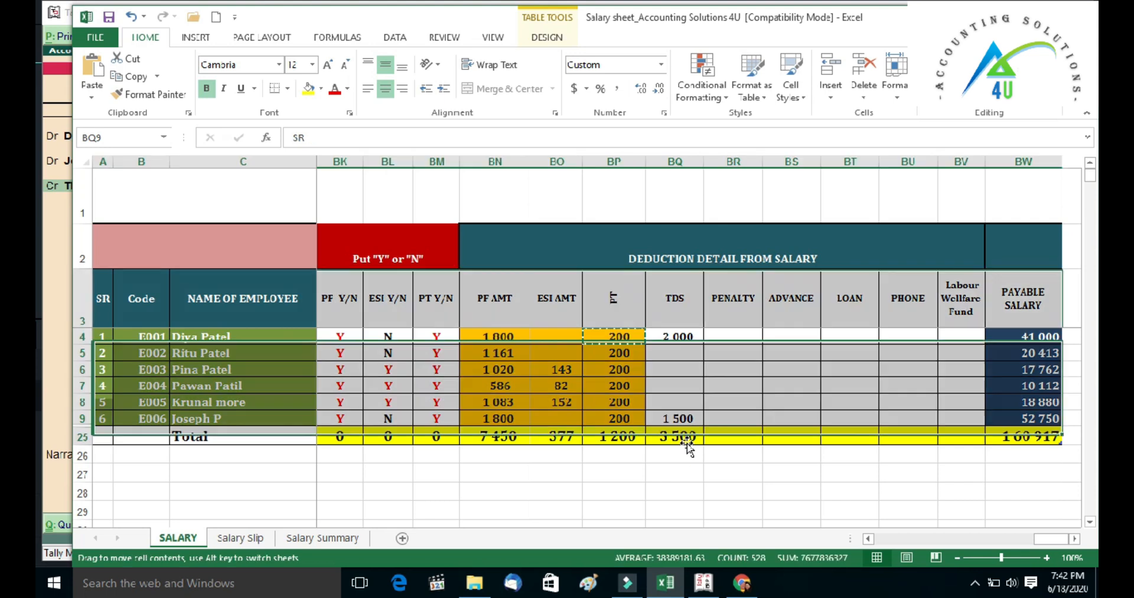
{"action": "key", "text": "ctrl+a"}
{"action": "left_click", "coordinate": [675, 430]}
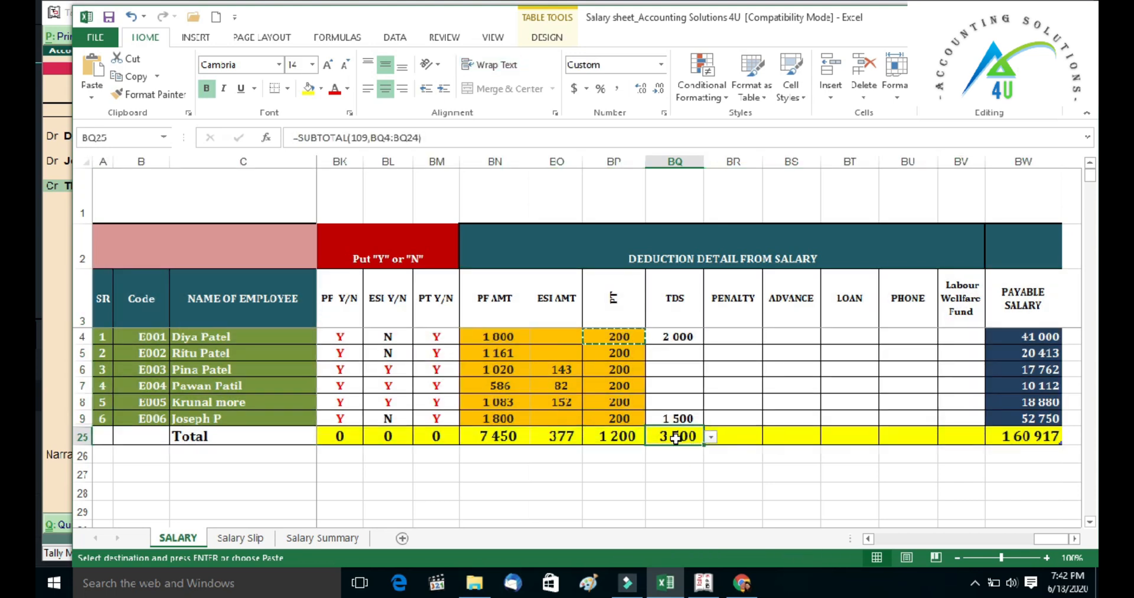
{"action": "key", "text": "alt+Tab"}
{"action": "key", "text": "Return"}
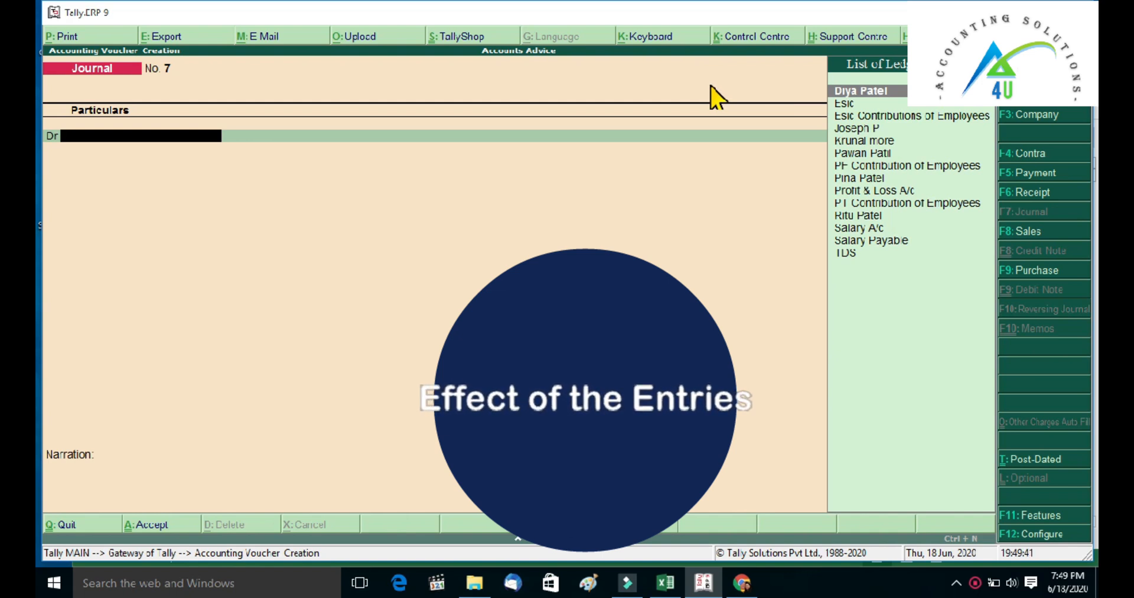
Open the detailed balance sheet and compare Current Liabilities with the Net Total/Earned total in the Excel salary sheet
{"action": "key", "text": "Escape"}
{"action": "key", "text": "Return"}
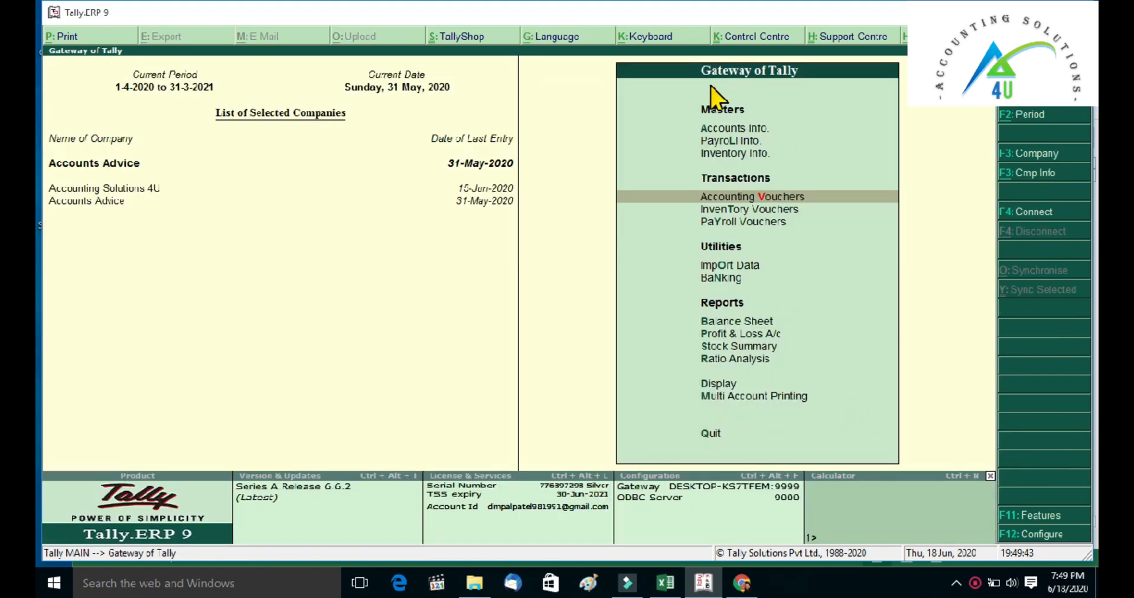
{"action": "key", "text": "b"}
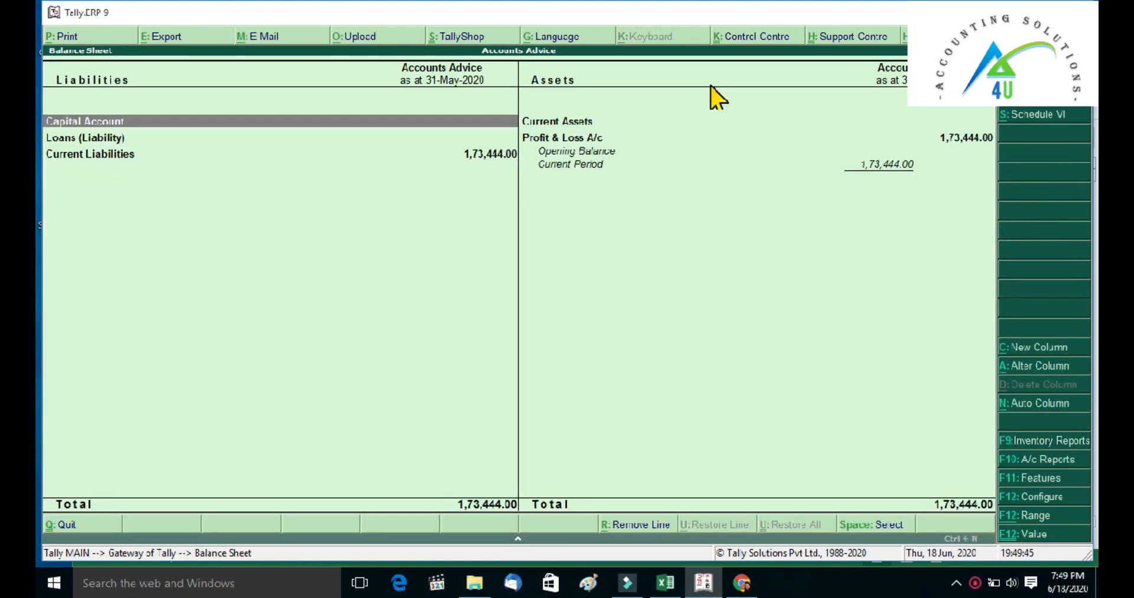
{"action": "key", "text": "alt+F1"}
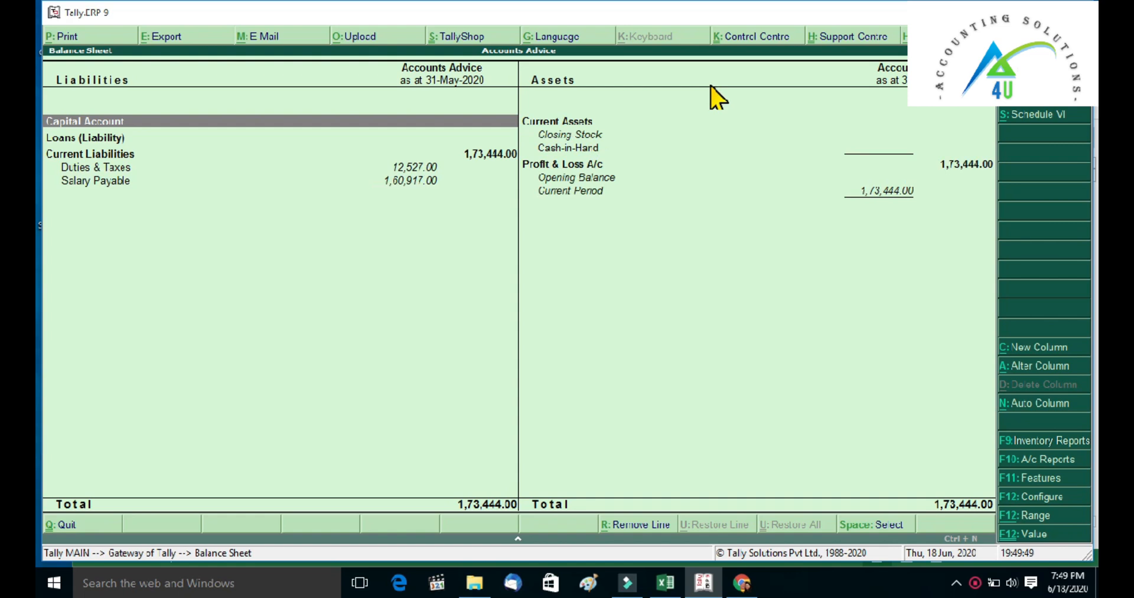
{"action": "key", "text": "Down"}
{"action": "key", "text": "Down"}
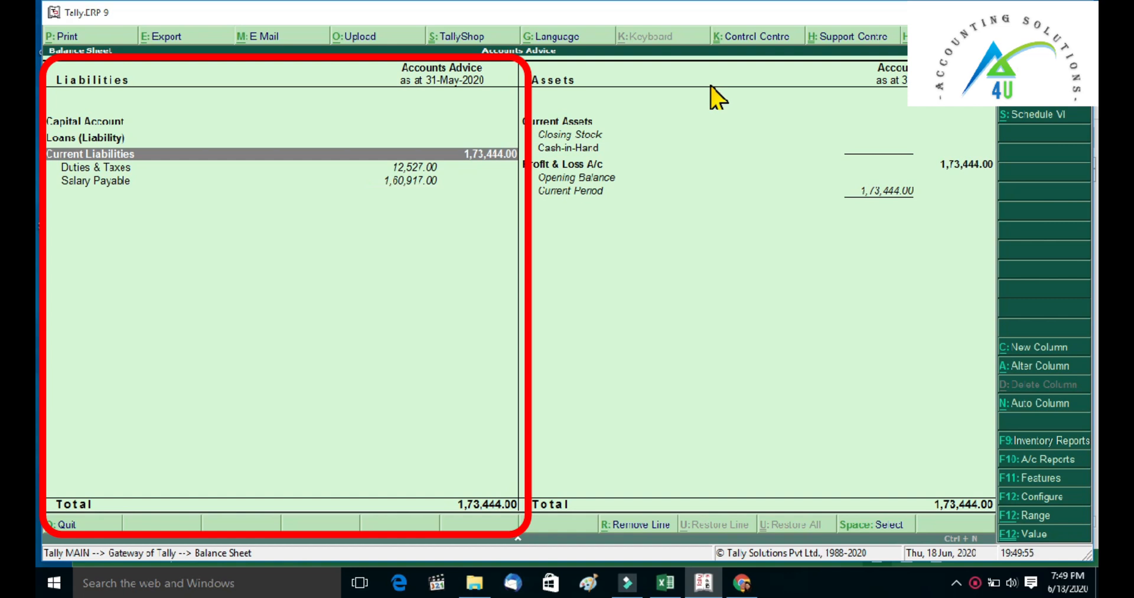
{"action": "left_click", "coordinate": [672, 594]}
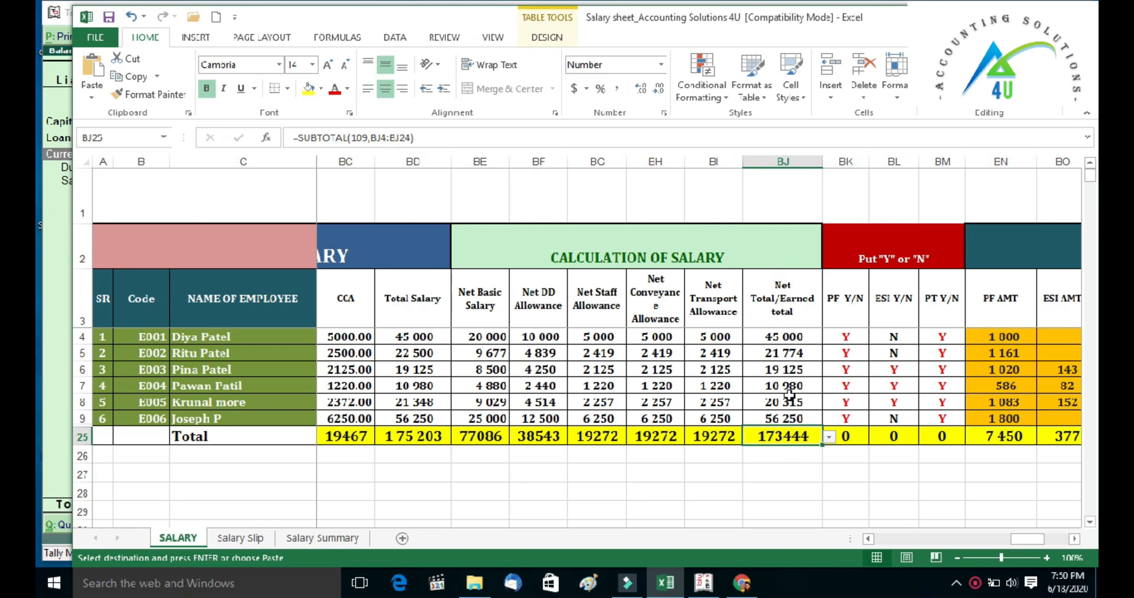
{"action": "key", "text": "alt+Tab"}
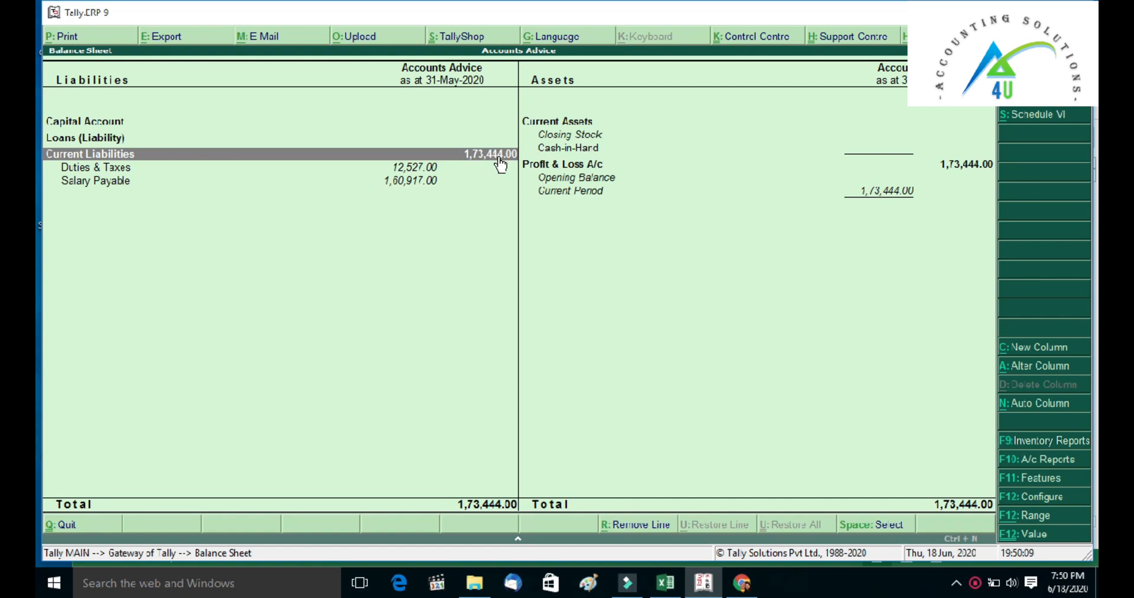
Open the Duties & Taxes group summary and compare it with the sum of the PF, ESI, PT and TDS totals in Excel
{"action": "double_click", "coordinate": [337, 170]}
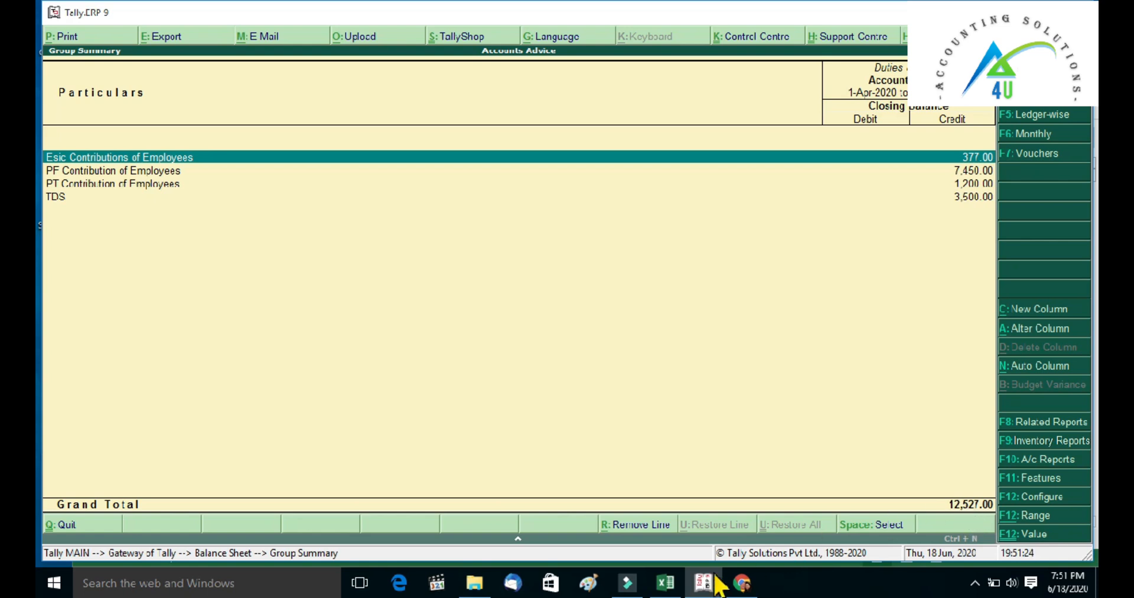
{"action": "left_click", "coordinate": [666, 583]}
{"action": "left_click", "coordinate": [340, 455]}
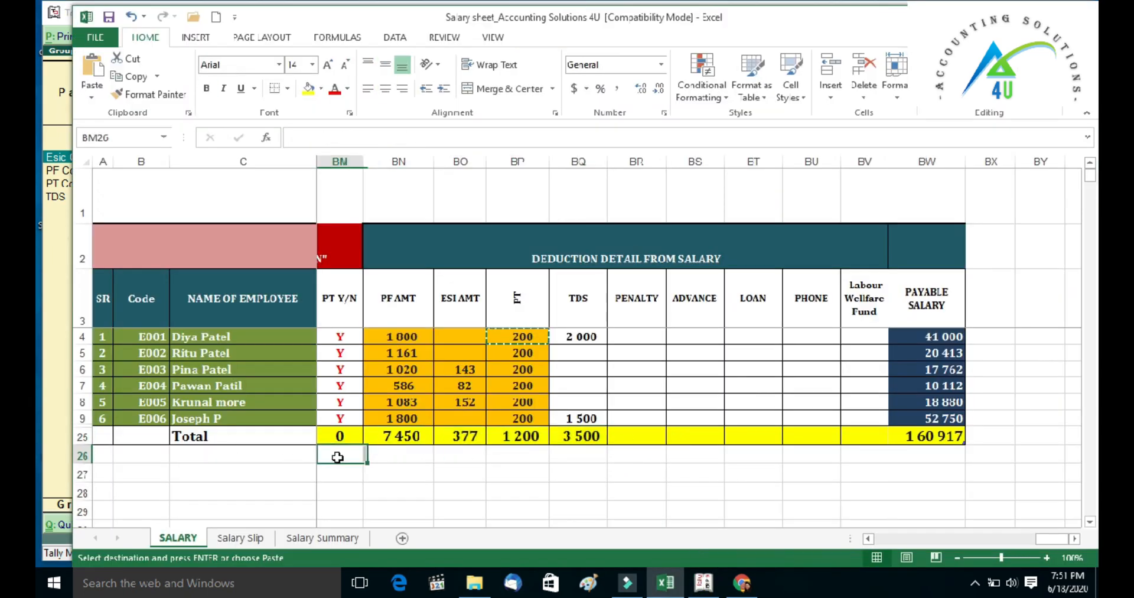
{"action": "left_click_drag", "start_coordinate": [386, 435], "coordinate": [610, 443]}
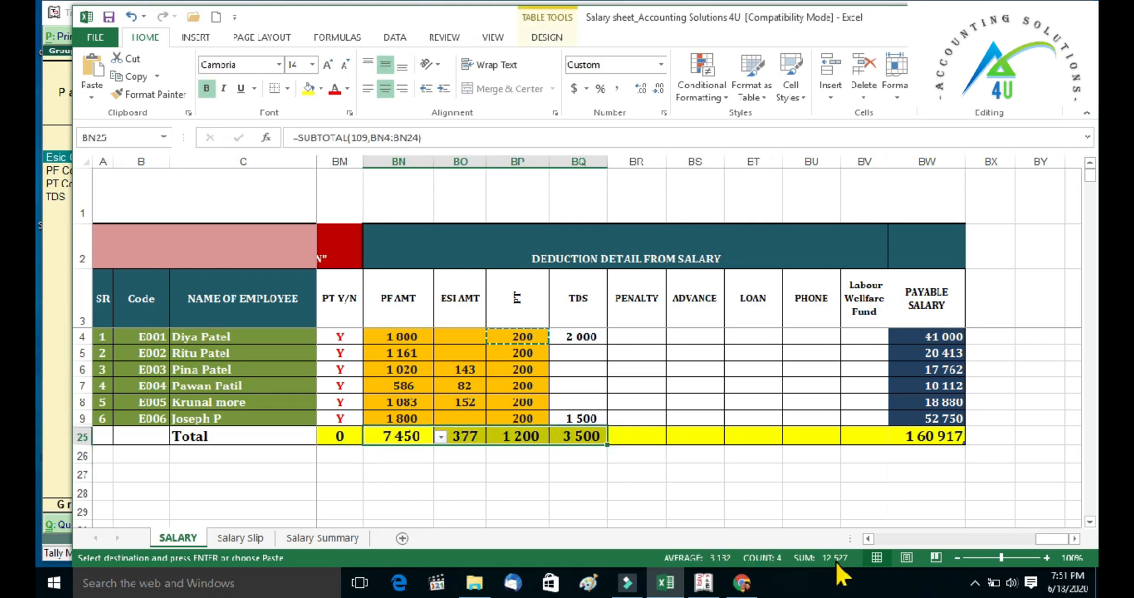
{"action": "key", "text": "alt+Tab"}
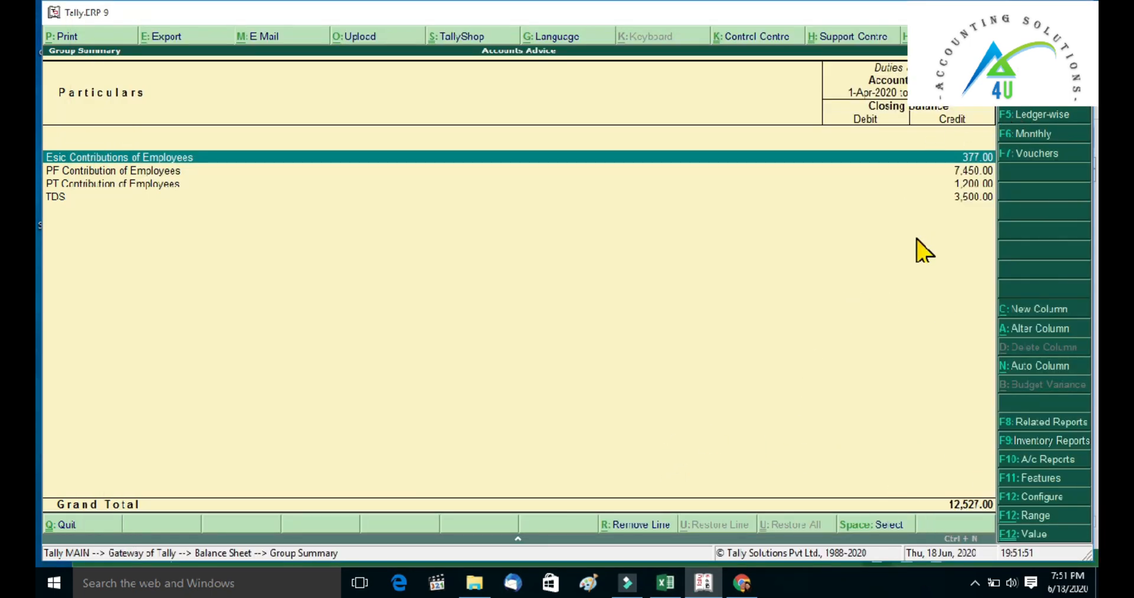
Compare the balance sheet's Salary Payable with the payable salary total in Excel, and return to the Gateway of Tally
{"action": "key", "text": "Escape"}
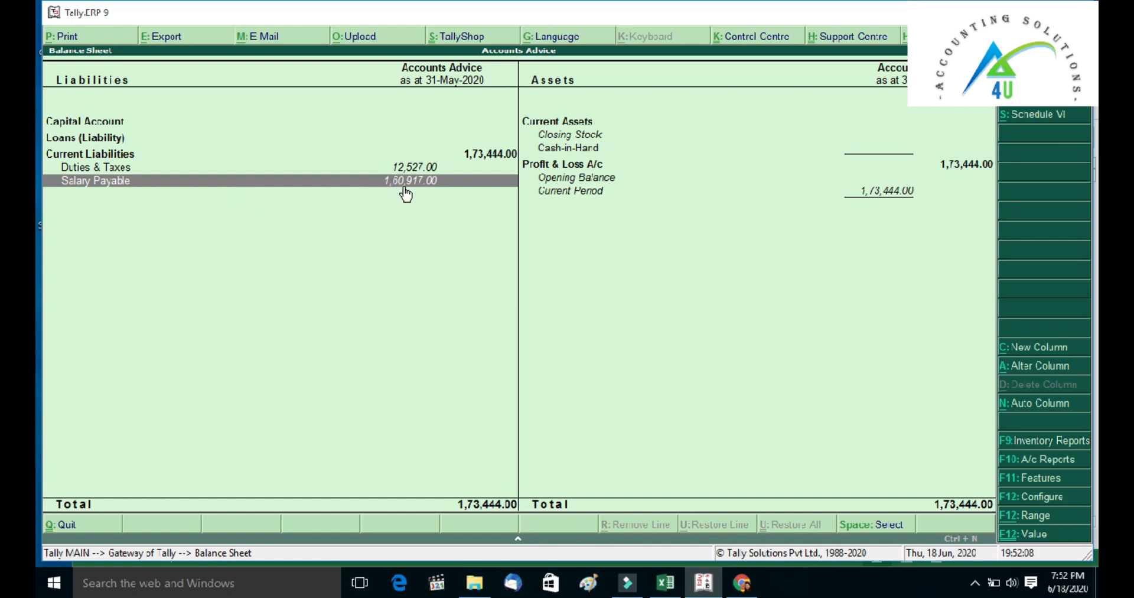
{"action": "key", "text": "alt+Tab"}
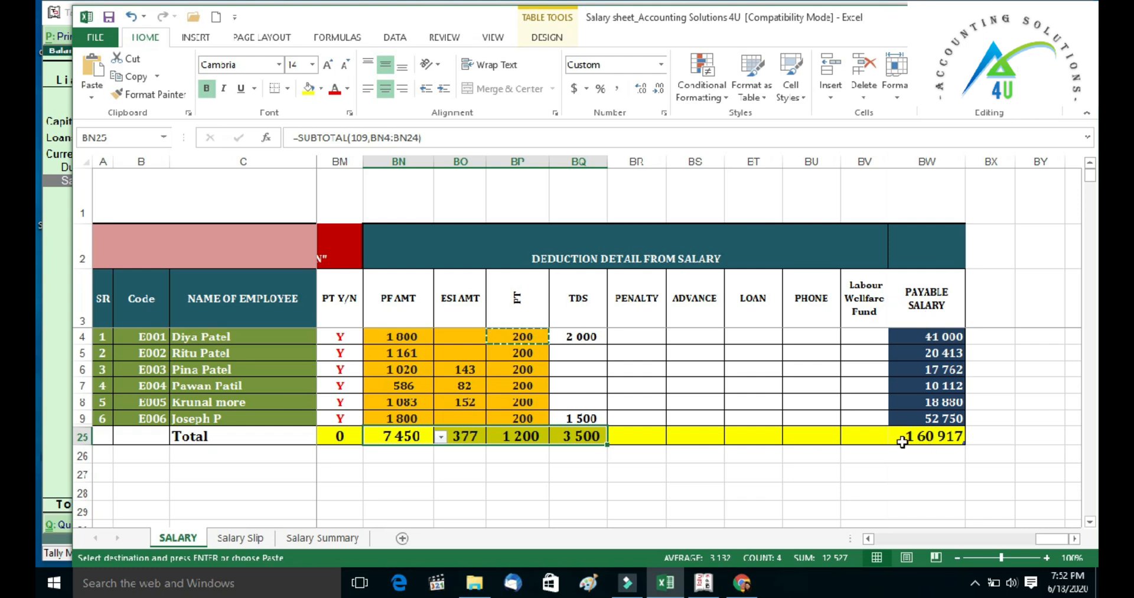
{"action": "key", "text": "alt+Tab"}
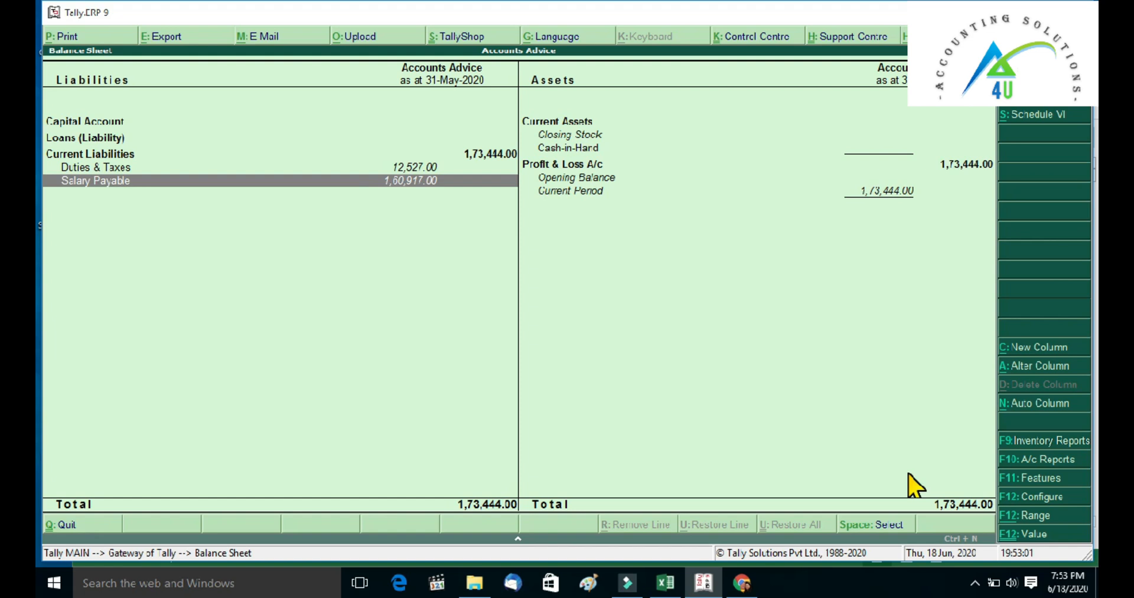
{"action": "key", "text": "Escape"}
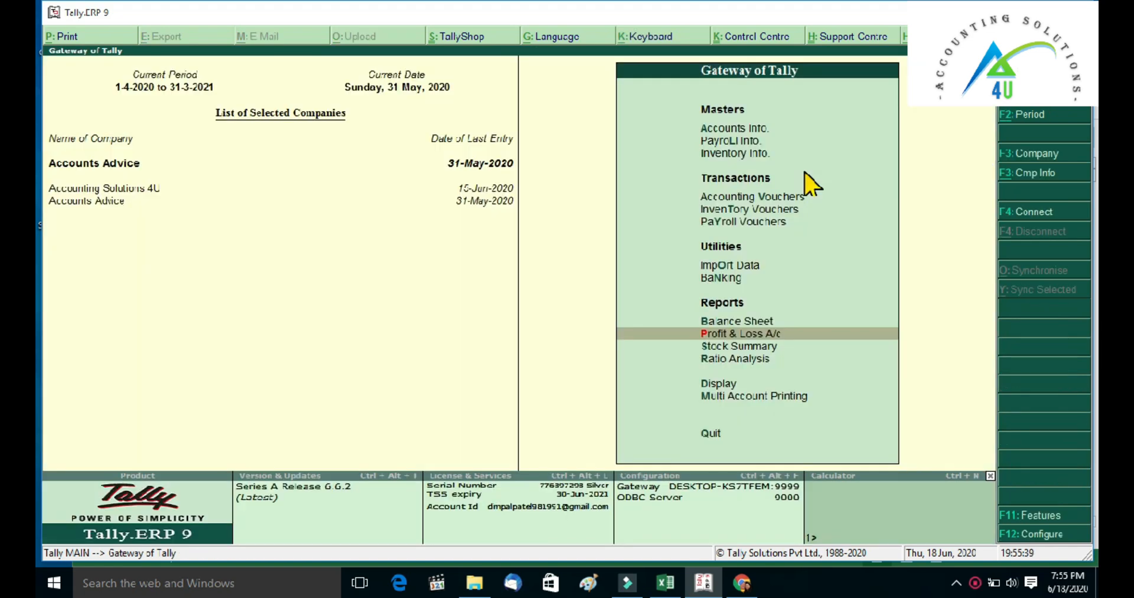